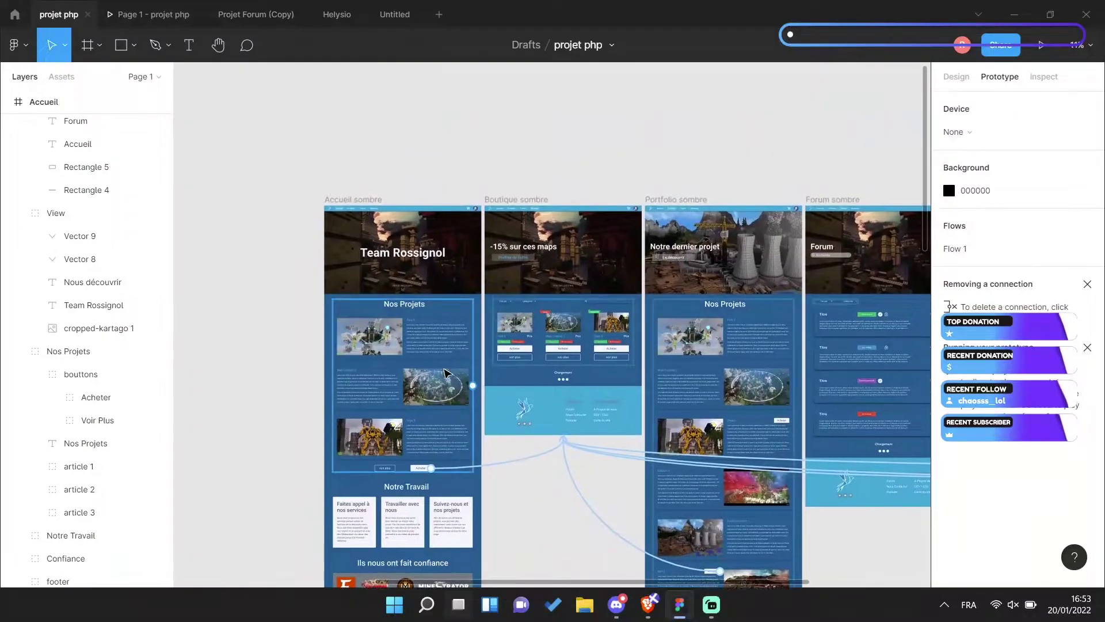
# Remove the Boutique link from the Précédent button
pyautogui.scroll(-2, 494, 383)
pyautogui.scroll(3, 575, 403)
pyautogui.scroll(3, 685, 466)
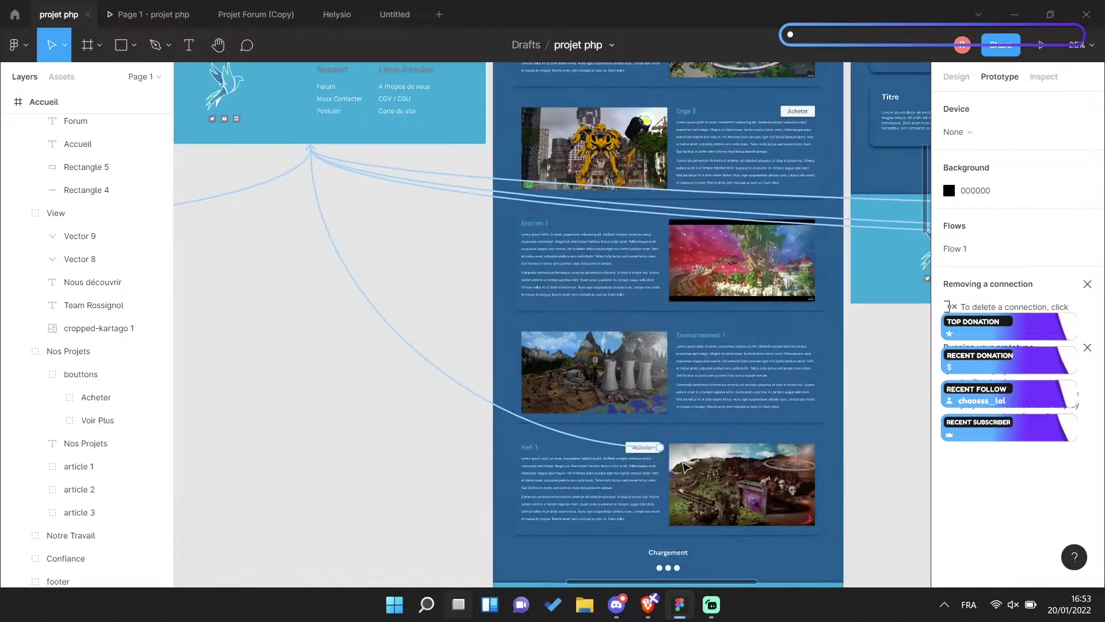
pyautogui.scroll(-3, 685, 466)
pyautogui.scroll(5, 624, 456)
pyautogui.scroll(3, 640, 456)
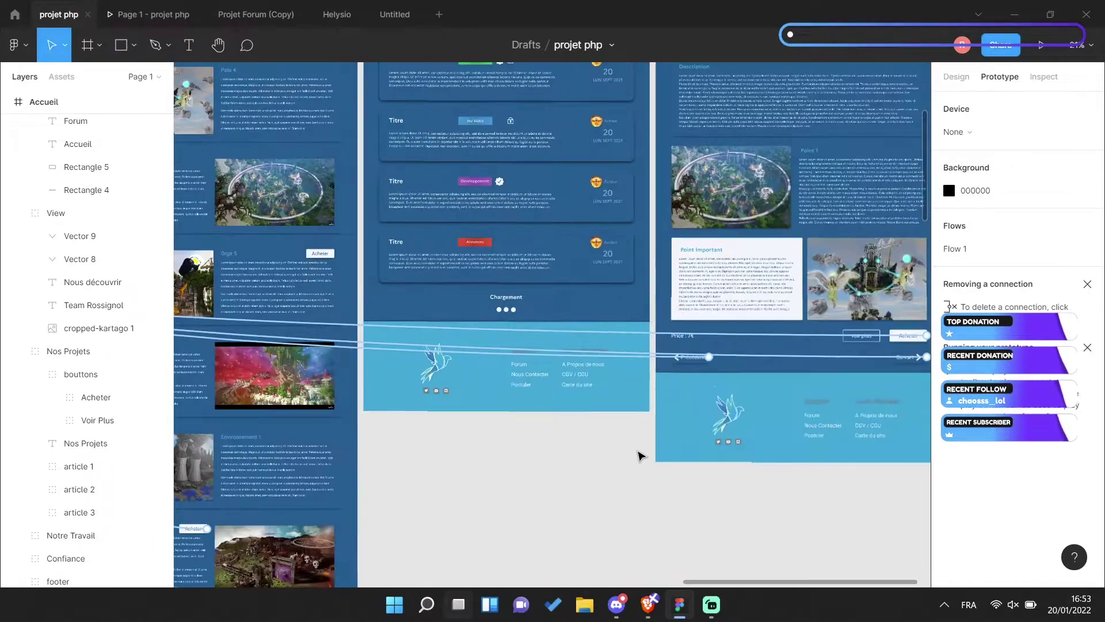
pyautogui.scroll(-3, 615, 439)
pyautogui.scroll(4, 748, 403)
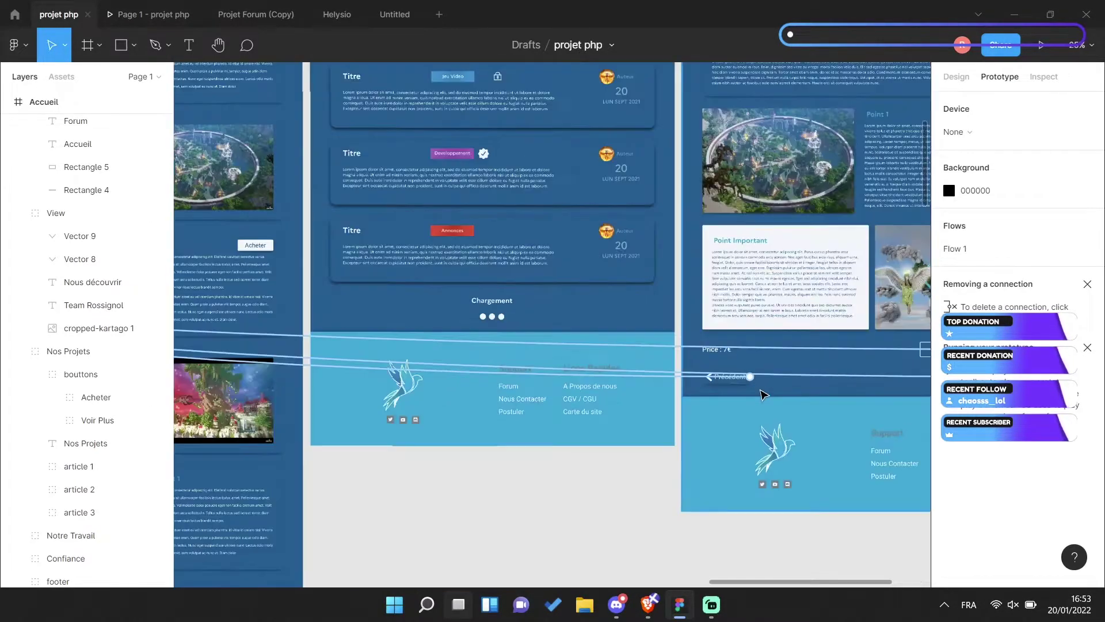
pyautogui.click(748, 380)
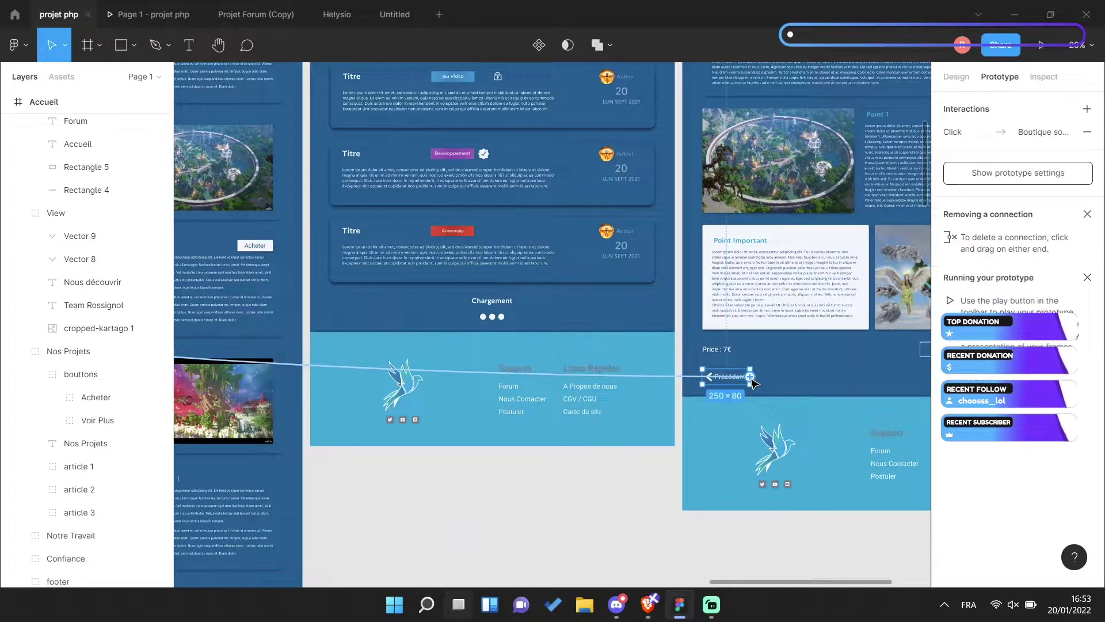
pyautogui.click(1090, 136)
# Detach the Boutique link from the Suivant button
pyautogui.hscroll(1, 691, 374)
pyautogui.hscroll(3, 719, 369)
pyautogui.click(749, 362)
pyautogui.moveTo(776, 362); pyautogui.dragTo(743, 343)
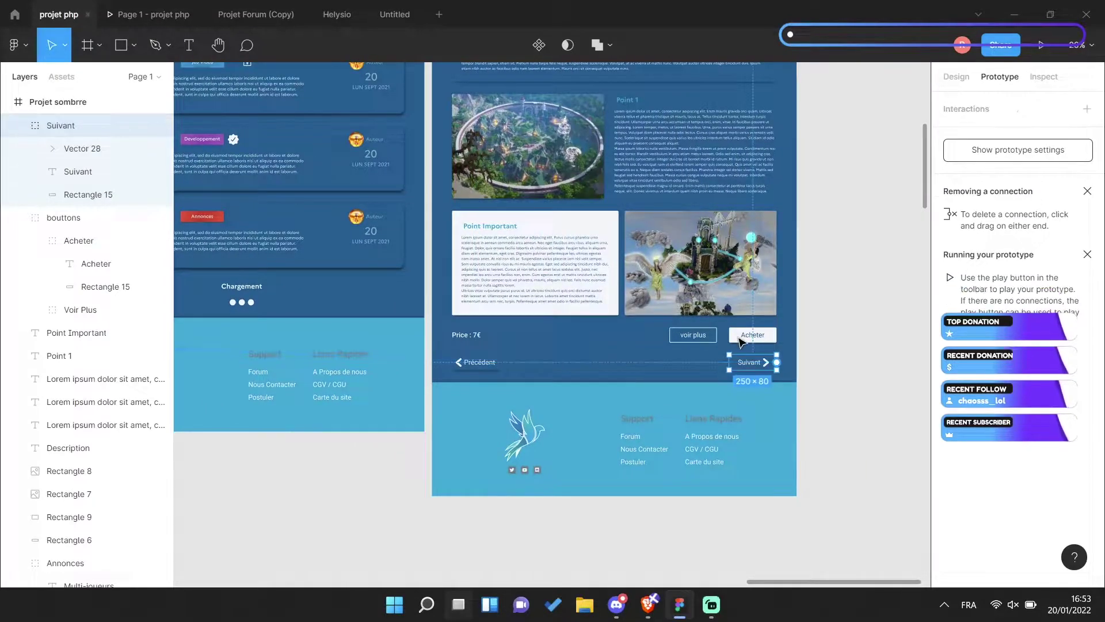
# Select the Portfolio nav links in Accueil sombre, Boutique sombre and Forum sombre together
pyautogui.hscroll(-2, 691, 374)
pyautogui.scroll(-5, 567, 425)
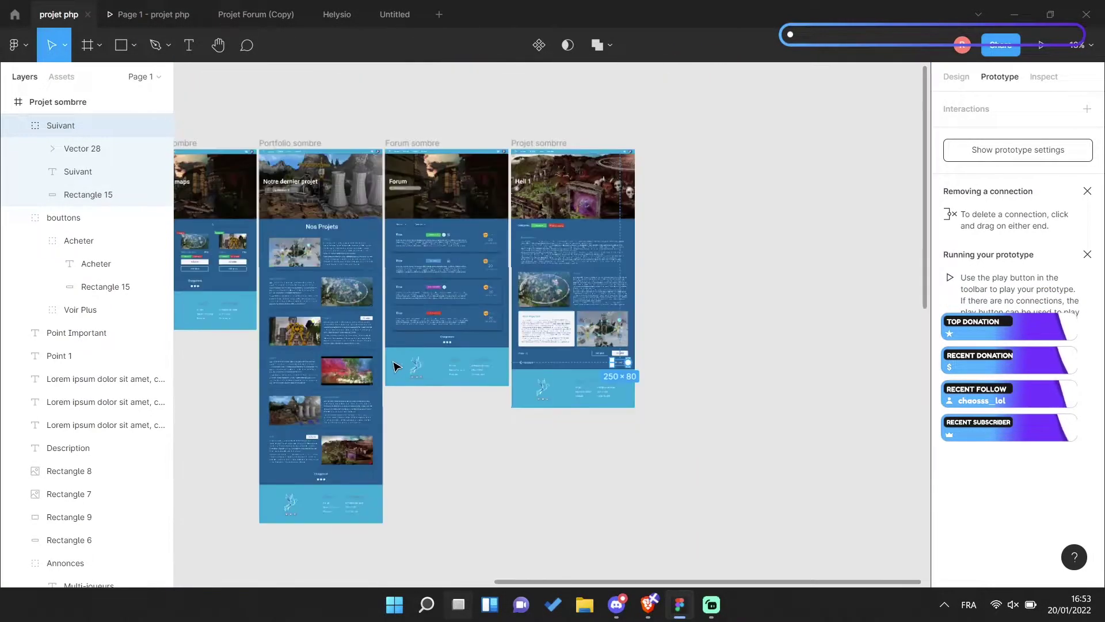
pyautogui.moveTo(567, 425); pyautogui.dragTo(549, 428)
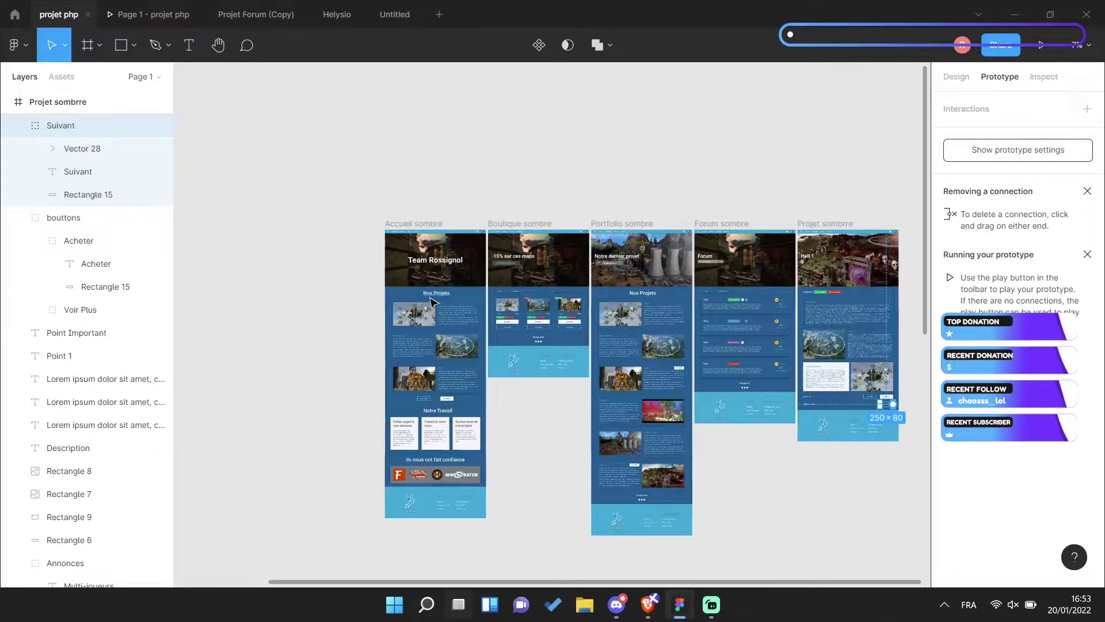
pyautogui.scroll(5, 431, 302)
pyautogui.scroll(3, 460, 345)
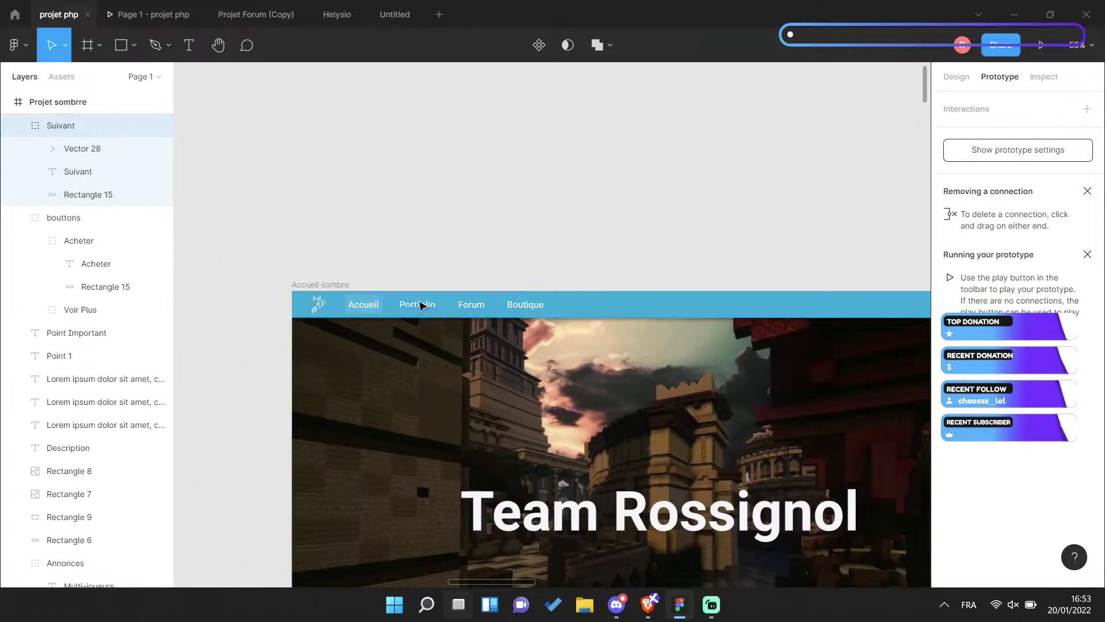
pyautogui.doubleClick(419, 305)
pyautogui.hscroll(6, 576, 334)
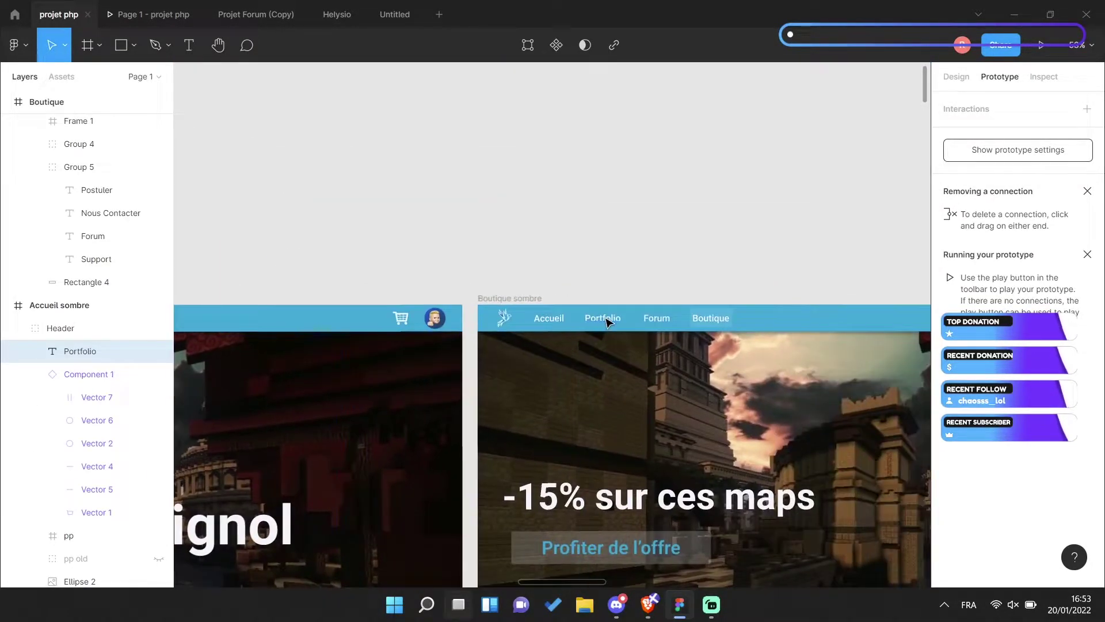
pyautogui.doubleClick(608, 320)
pyautogui.hscroll(5, 514, 338)
pyautogui.hscroll(5, 496, 349)
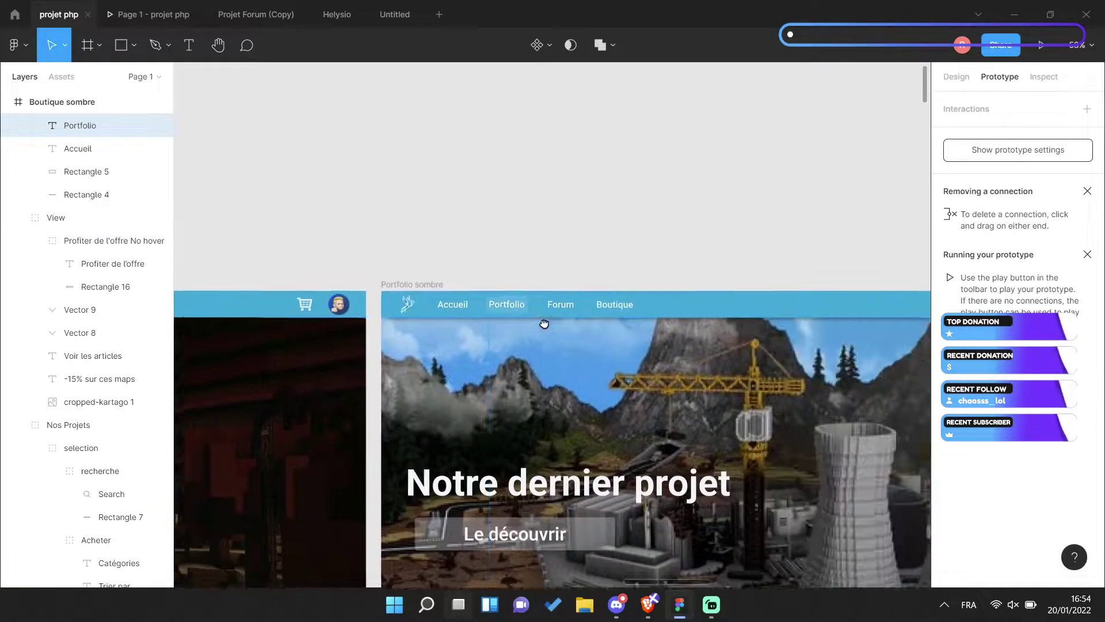
pyautogui.hscroll(5, 544, 324)
pyautogui.doubleClick(705, 292)
pyautogui.hscroll(5, 569, 337)
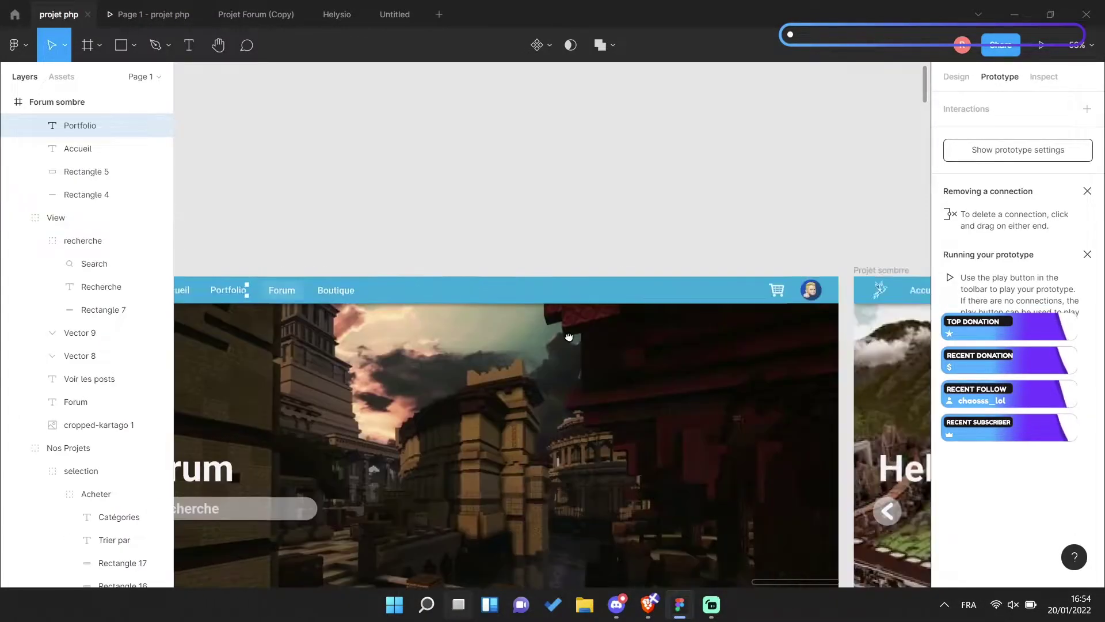
pyautogui.hscroll(5, 569, 337)
pyautogui.scroll(-3, 568, 337)
pyautogui.hscroll(3, 691, 259)
# Give the selected Portfolio links a click interaction navigating instantly to the Portfolio frame
pyautogui.click(1086, 109)
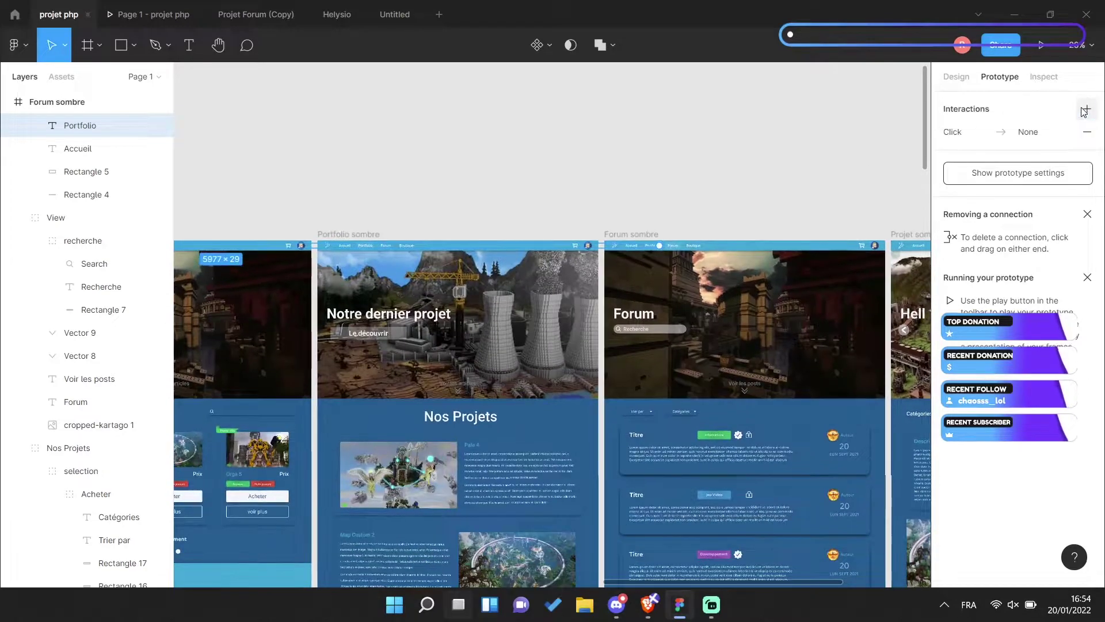
pyautogui.click(967, 132)
pyautogui.click(819, 191)
pyautogui.click(829, 208)
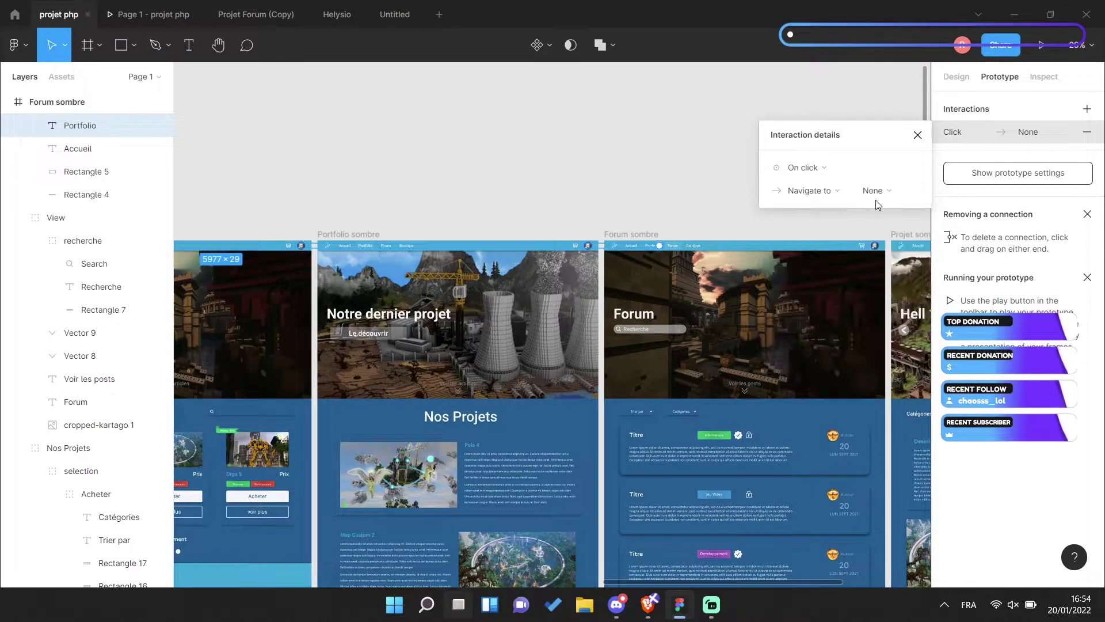
pyautogui.click(875, 191)
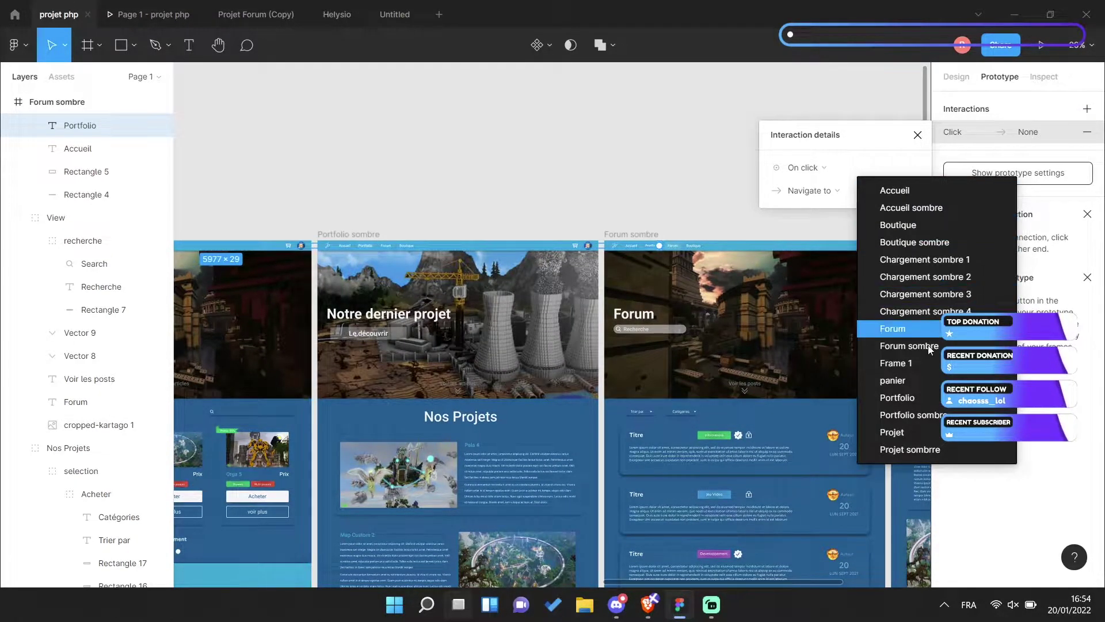
pyautogui.click(896, 398)
pyautogui.hscroll(-5, 576, 208)
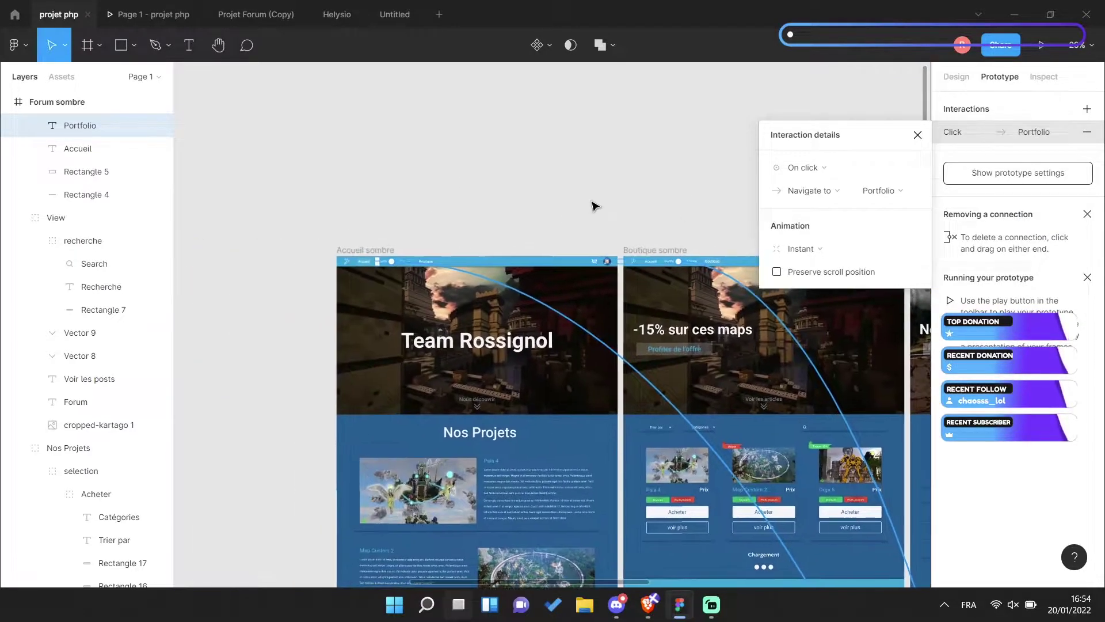
pyautogui.hscroll(3, 364, 206)
pyautogui.hscroll(-5, 364, 205)
pyautogui.scroll(3, 403, 288)
pyautogui.scroll(2, 455, 304)
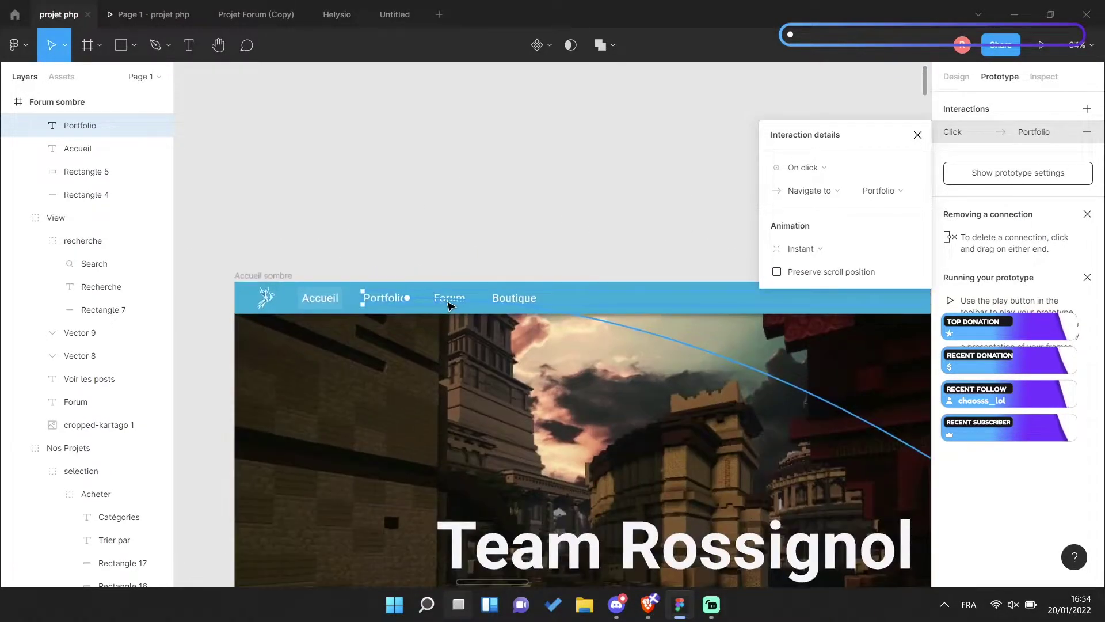
pyautogui.press('Escape')
# Check the Portfolio link's interaction, then select Accueil sombre's Forum link
pyautogui.click(471, 303)
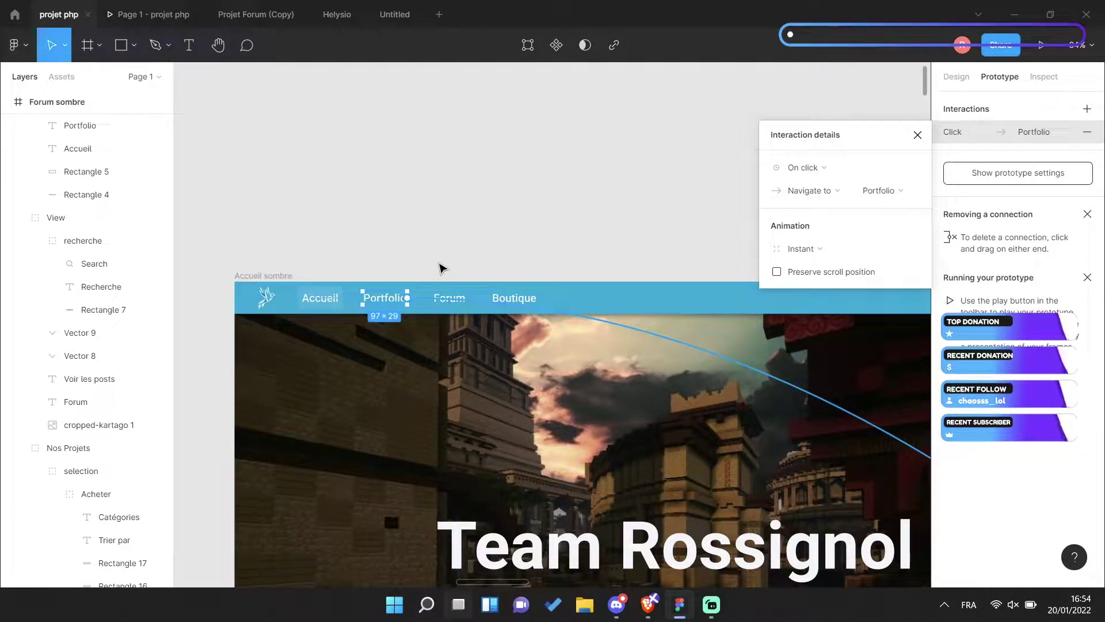
pyautogui.scroll(2, 455, 305)
pyautogui.scroll(2, 457, 303)
pyautogui.click(459, 296)
# Add Boutique sombre's Forum link to the selected Forum links
pyautogui.scroll(-3, 650, 304)
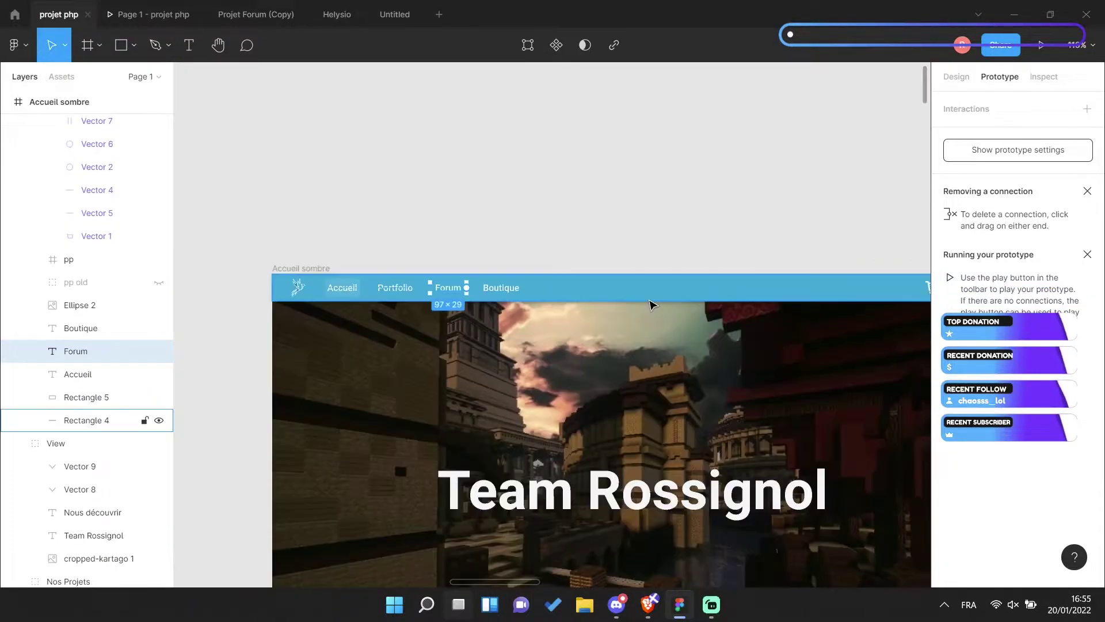
pyautogui.hscroll(5, 651, 304)
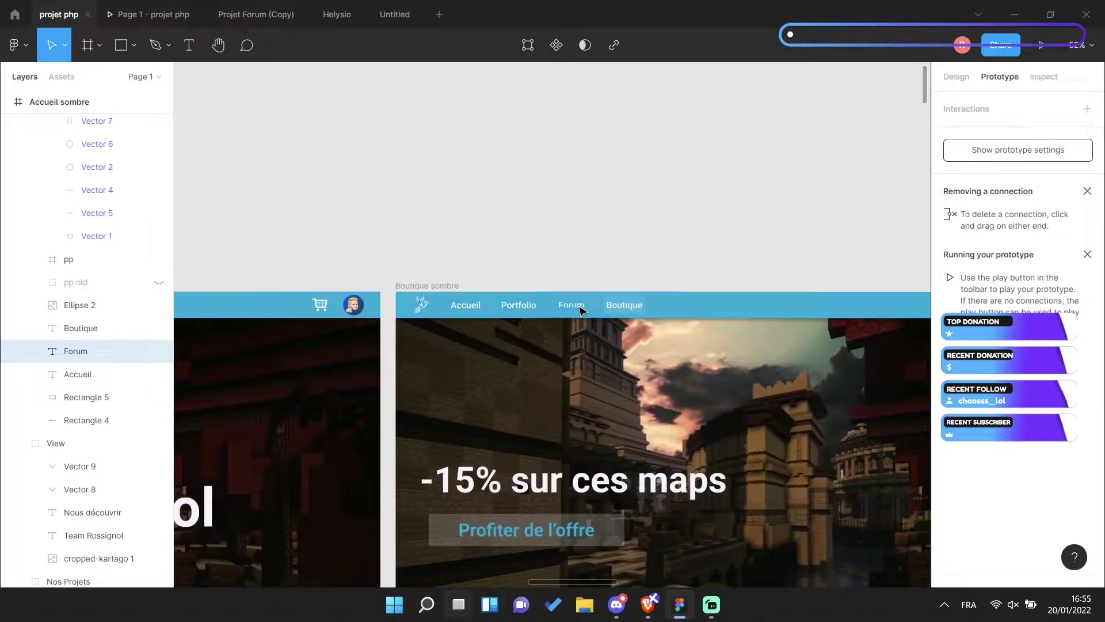
pyautogui.click(580, 311)
pyautogui.hscroll(5, 604, 316)
pyautogui.hscroll(5, 662, 325)
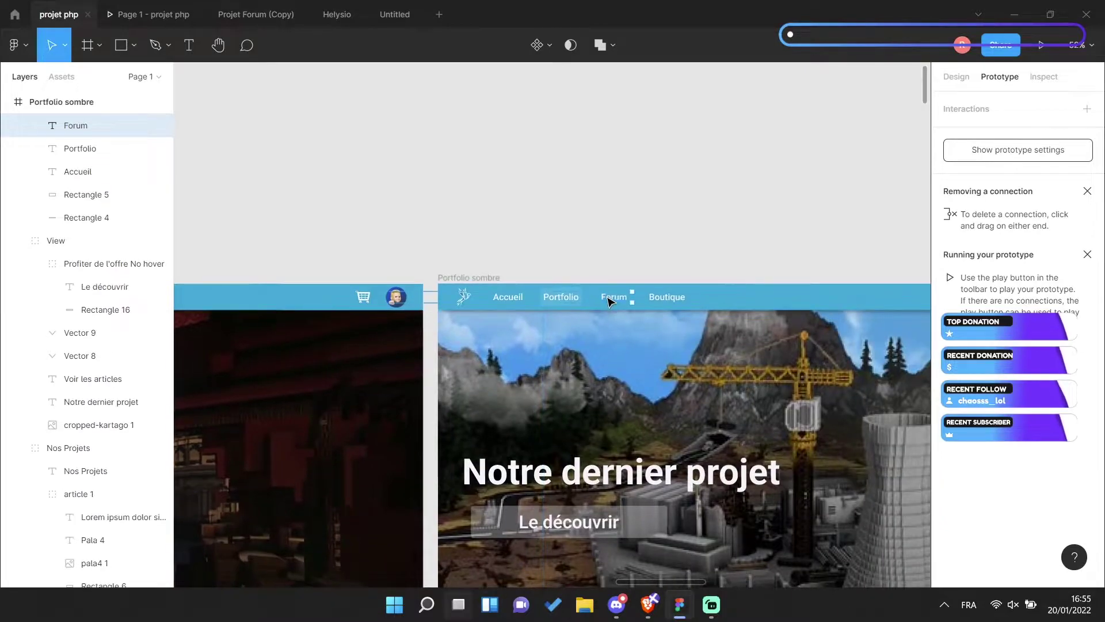
pyautogui.hscroll(5, 608, 299)
pyautogui.hscroll(5, 633, 305)
pyautogui.hscroll(5, 661, 294)
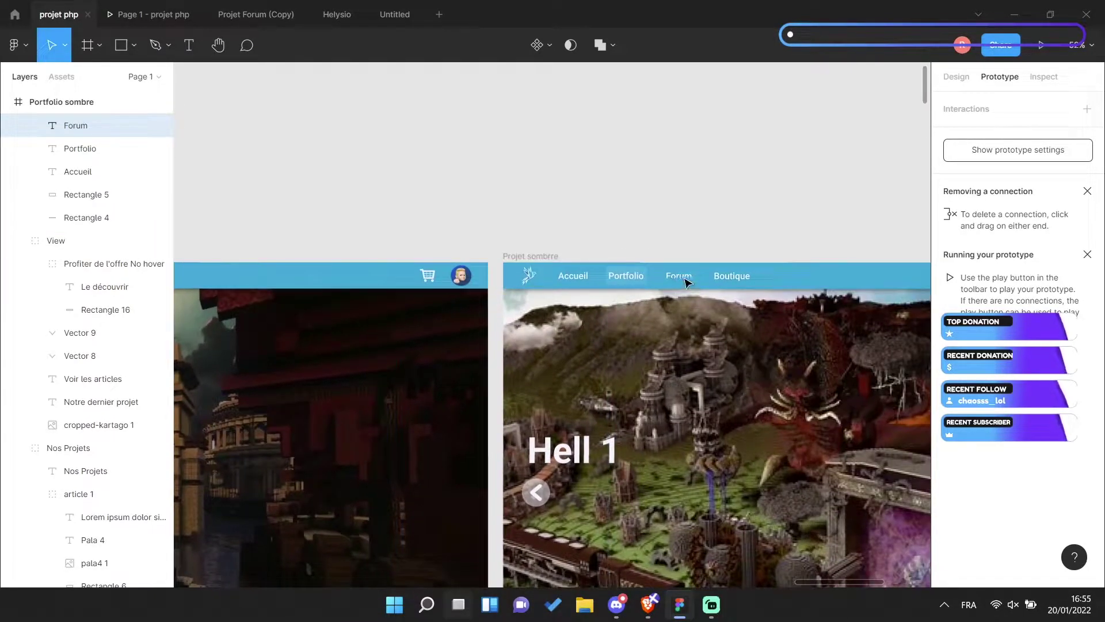
# Make the selected Forum links navigate to the Forum frame on click
pyautogui.click(1088, 109)
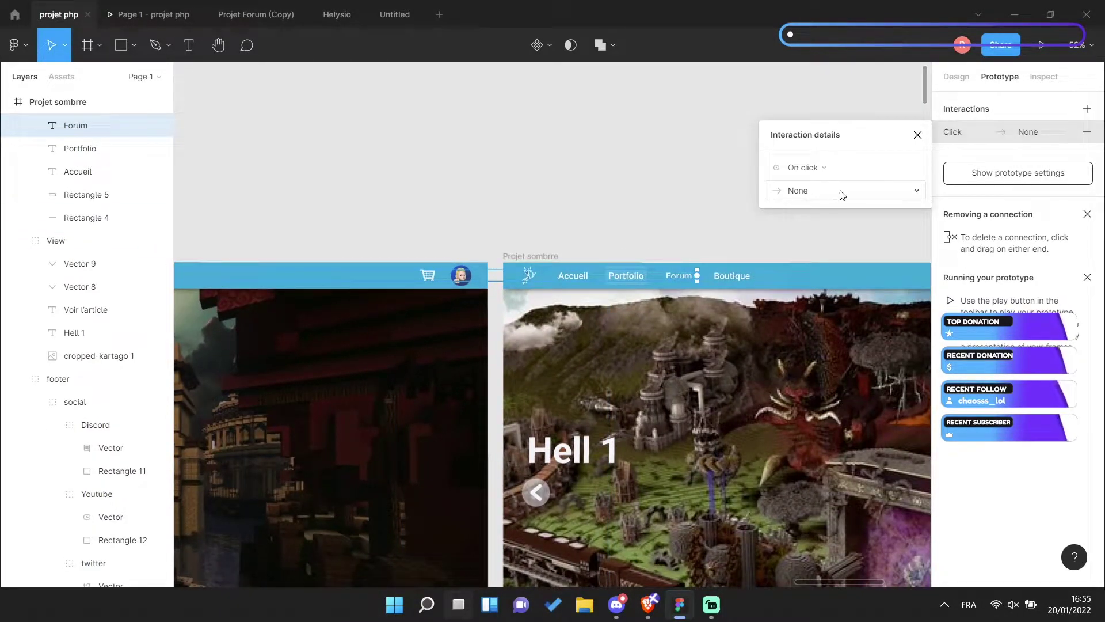
pyautogui.click(798, 191)
pyautogui.click(805, 215)
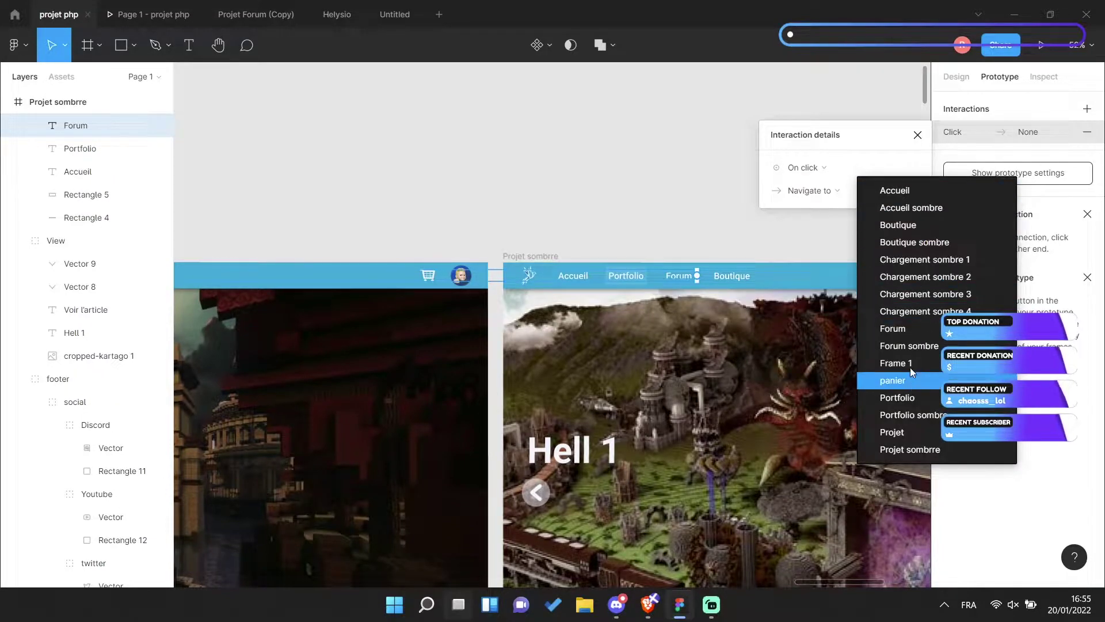
pyautogui.click(898, 326)
pyautogui.keyDown('ctrl'); pyautogui.scroll(-5, 724, 289); pyautogui.keyUp('ctrl')
pyautogui.keyDown('ctrl'); pyautogui.scroll(5, 729, 298); pyautogui.keyUp('ctrl')
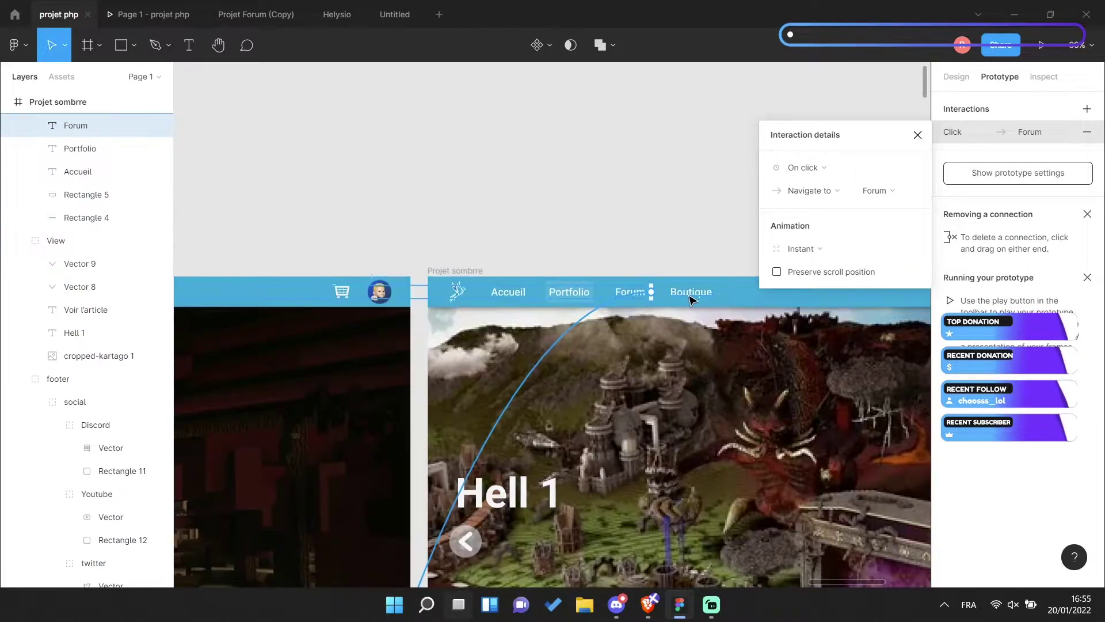
# Select the Boutique nav links in the dark frames
pyautogui.click(685, 294)
pyautogui.hscroll(-5, 685, 294)
pyautogui.hscroll(-5, 550, 225)
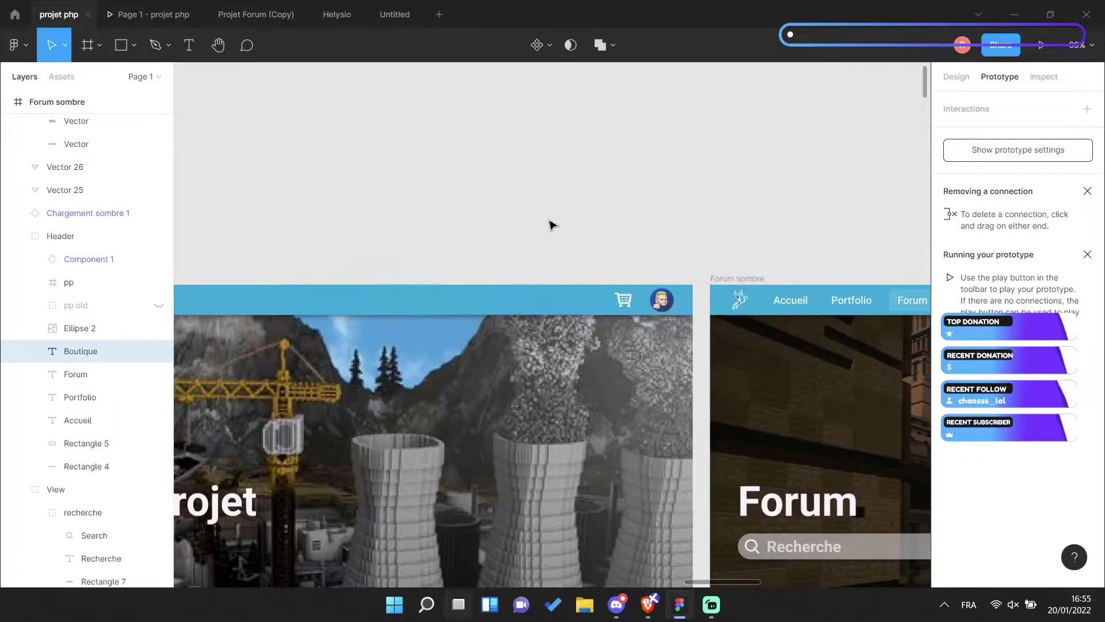
pyautogui.hscroll(-10, 829, 305)
pyautogui.hscroll(-10, 518, 248)
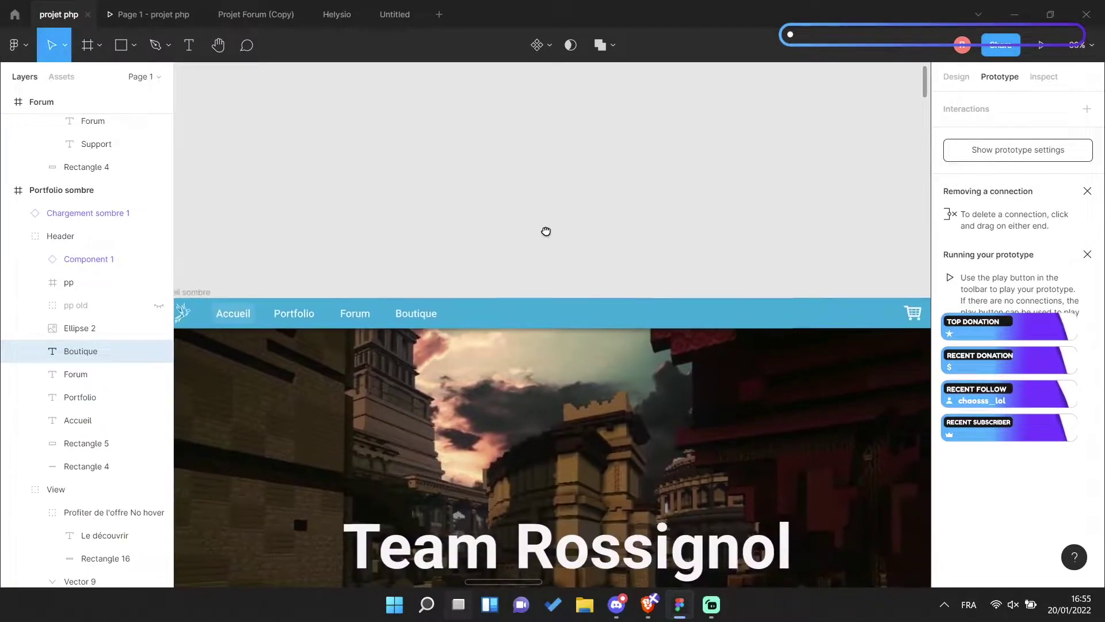
pyautogui.hscroll(5, 590, 326)
# Make the selected Boutique links navigate to the Boutique frame on click
pyautogui.click(1087, 108)
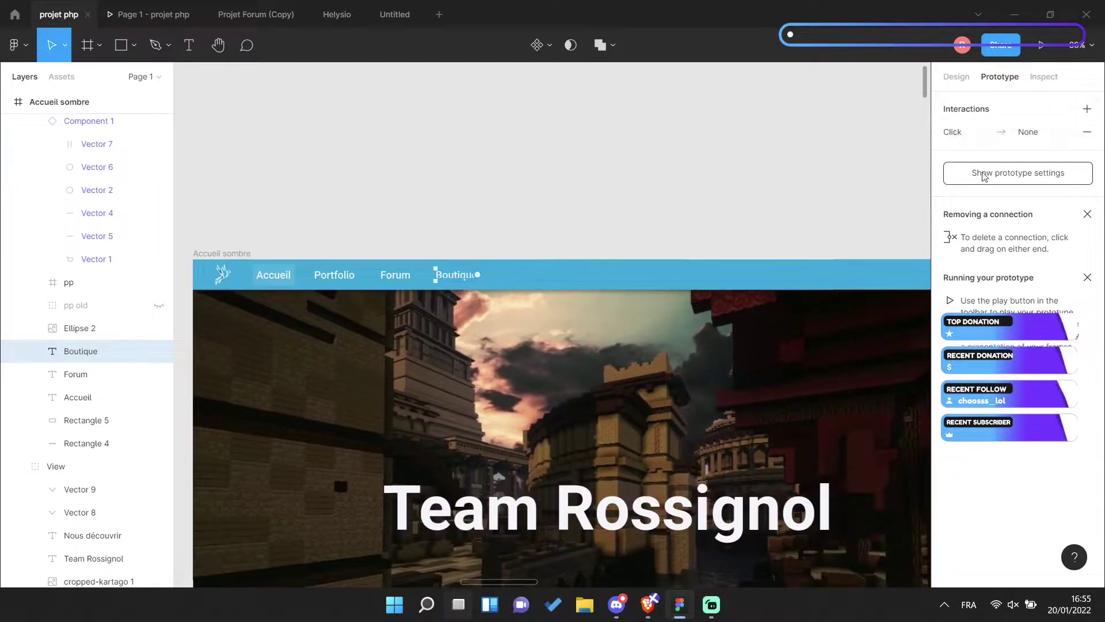
pyautogui.click(871, 187)
pyautogui.click(880, 227)
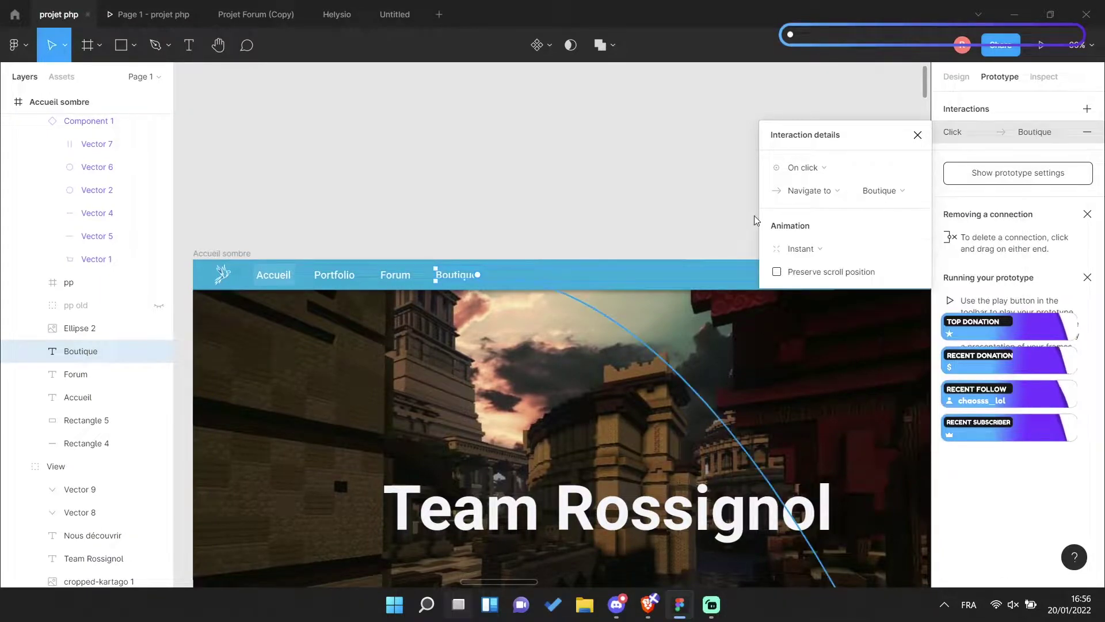
pyautogui.scroll(-3, 316, 167)
pyautogui.hscroll(5, 316, 168)
pyautogui.hscroll(5, 548, 205)
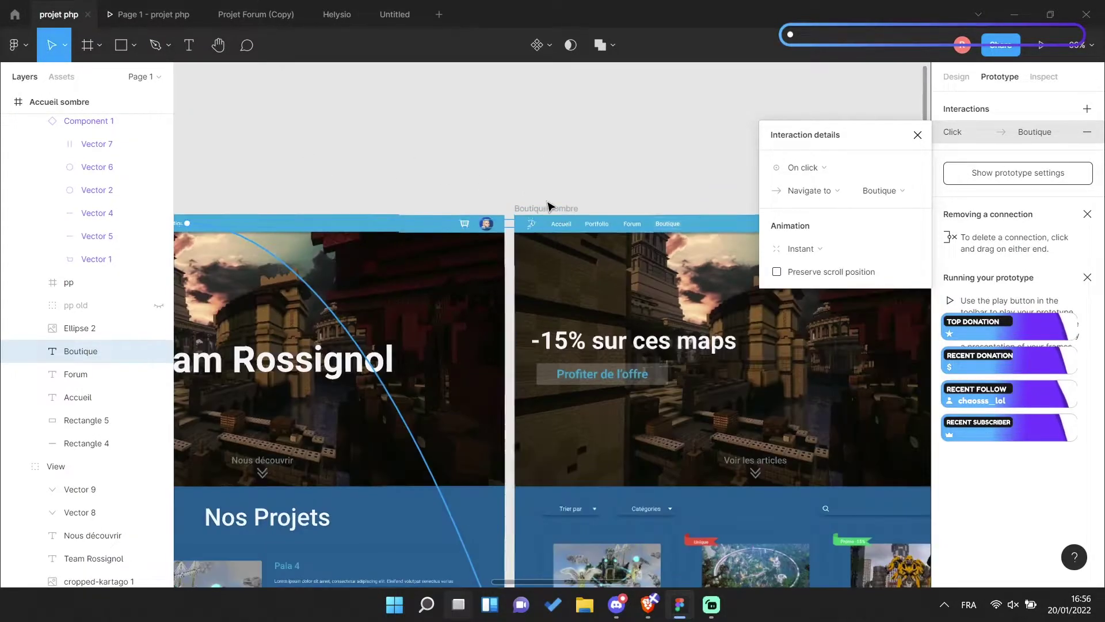
# Select the Accueil links across the dark frames, ending on Projet sombre's
pyautogui.click(561, 227)
pyautogui.hscroll(10, 691, 190)
pyautogui.click(488, 224)
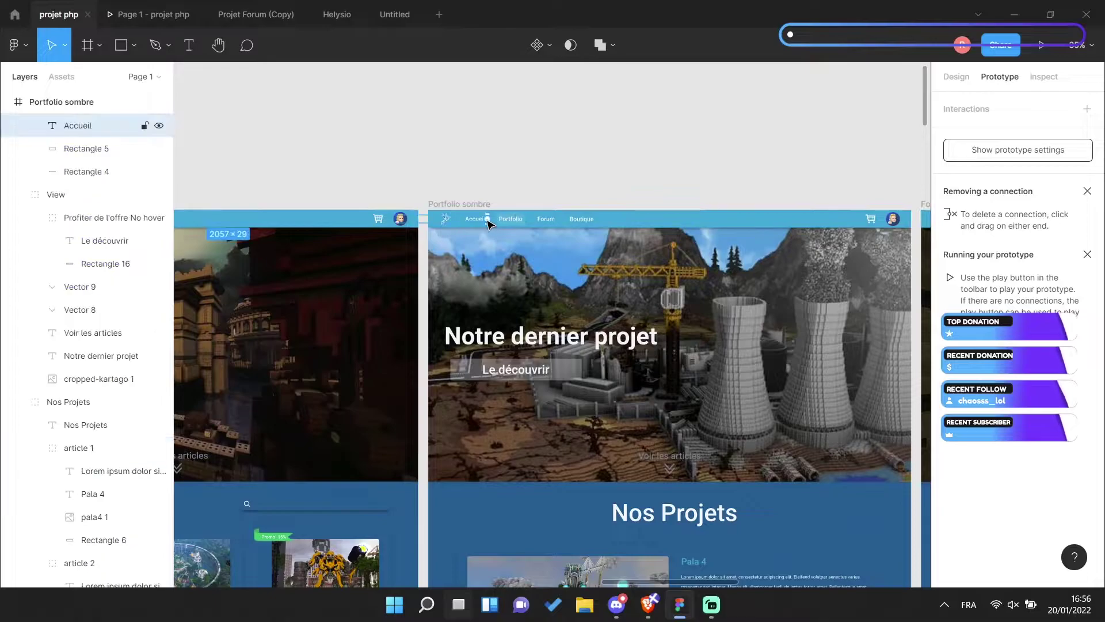
pyautogui.hscroll(5, 488, 224)
pyautogui.click(699, 221)
pyautogui.hscroll(10, 475, 163)
pyautogui.click(635, 225)
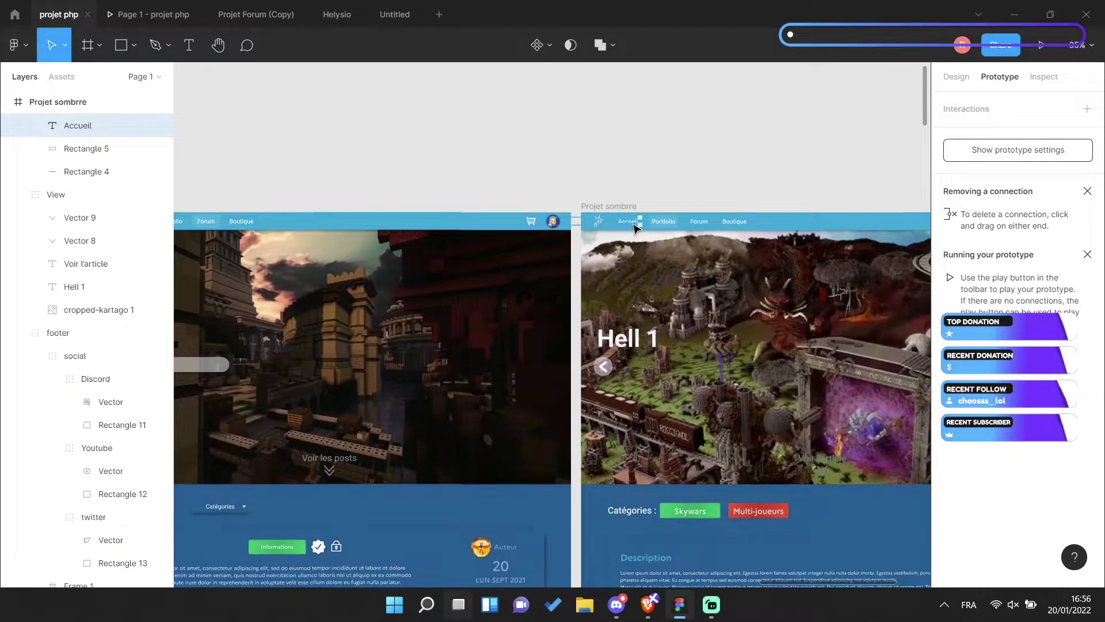
pyautogui.hscroll(5, 634, 226)
pyautogui.keyDown('ctrl'); pyautogui.scroll(-3, 735, 172); pyautogui.keyUp('ctrl')
# Make Projet sombre's Accueil link navigate to Accueil sombre on click
pyautogui.click(1087, 109)
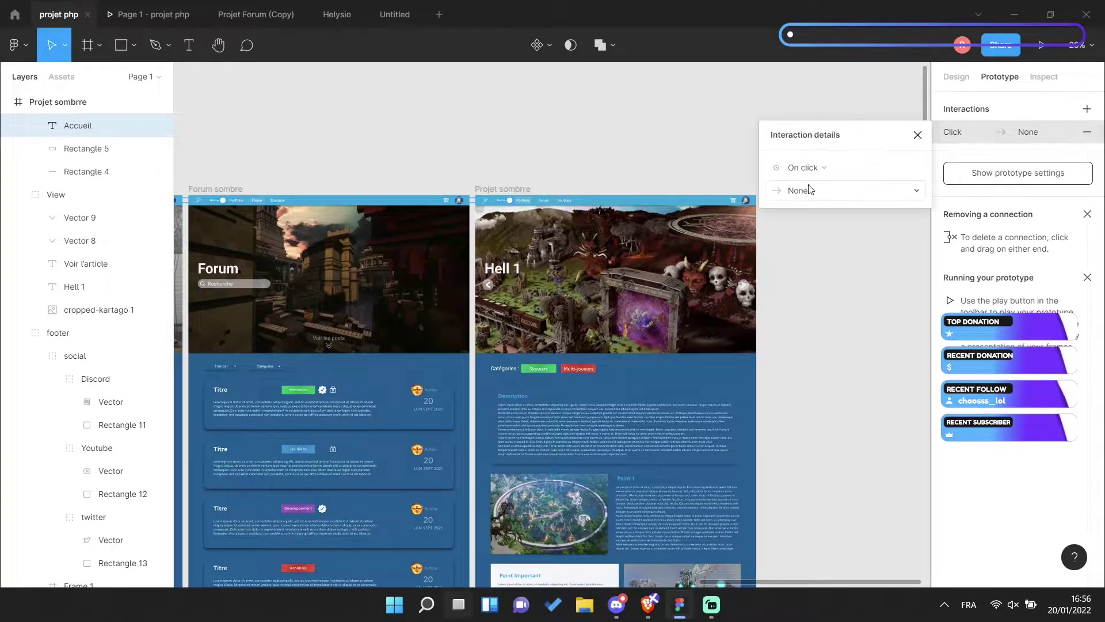
pyautogui.click(809, 190)
pyautogui.click(806, 207)
pyautogui.click(872, 190)
pyautogui.click(896, 191)
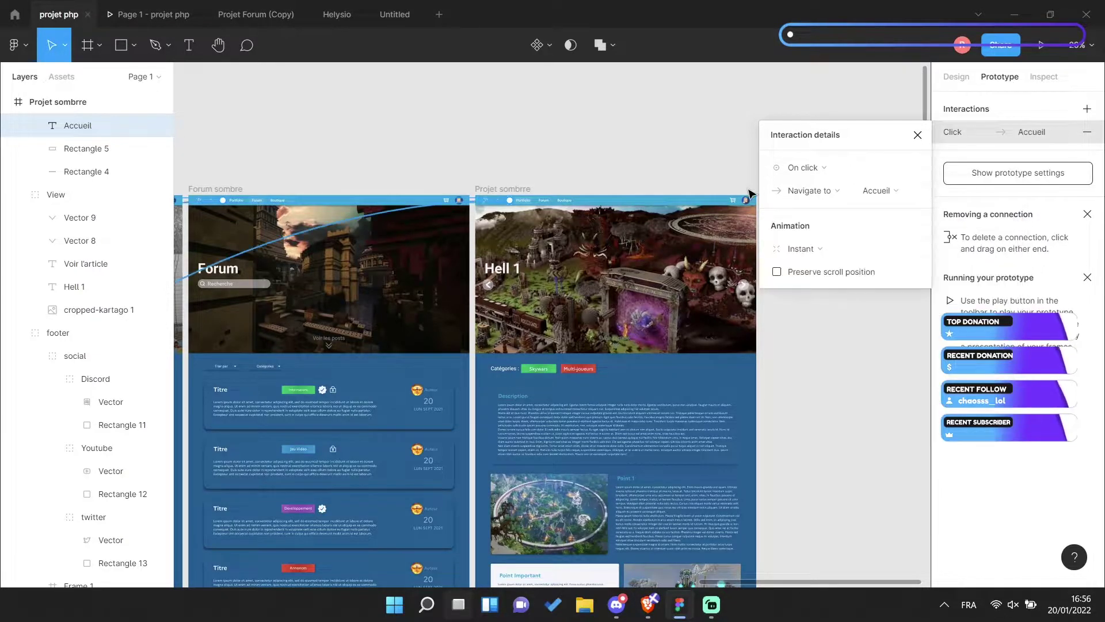
pyautogui.keyDown('ctrl'); pyautogui.scroll(-3, 679, 138); pyautogui.keyUp('ctrl')
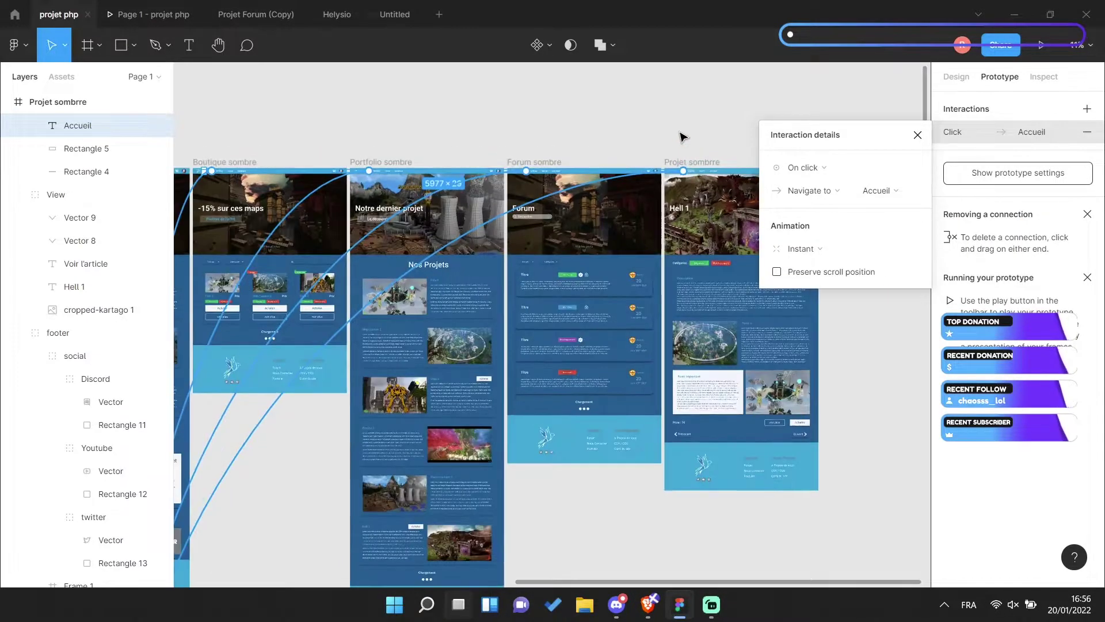
pyautogui.click(896, 193)
# Select the Forum link in Projet sombre
pyautogui.keyDown('ctrl'); pyautogui.scroll(2, 513, 155); pyautogui.keyUp('ctrl')
pyautogui.keyDown('ctrl'); pyautogui.scroll(3, 579, 180); pyautogui.keyUp('ctrl')
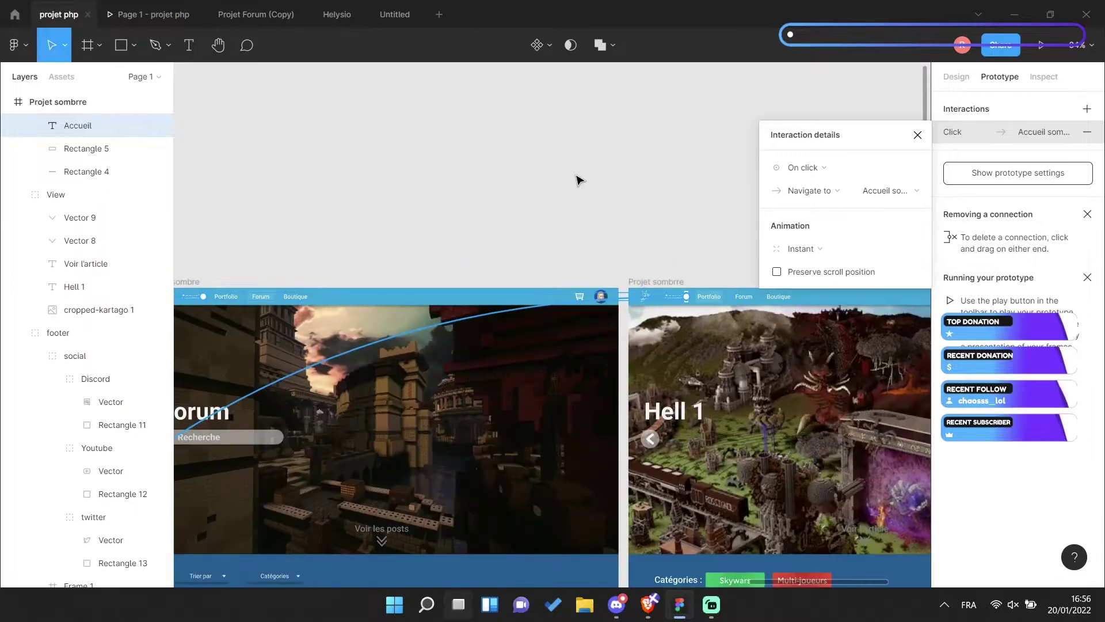
pyautogui.keyDown('ctrl'); pyautogui.scroll(2, 642, 266); pyautogui.keyUp('ctrl')
pyautogui.click(633, 284)
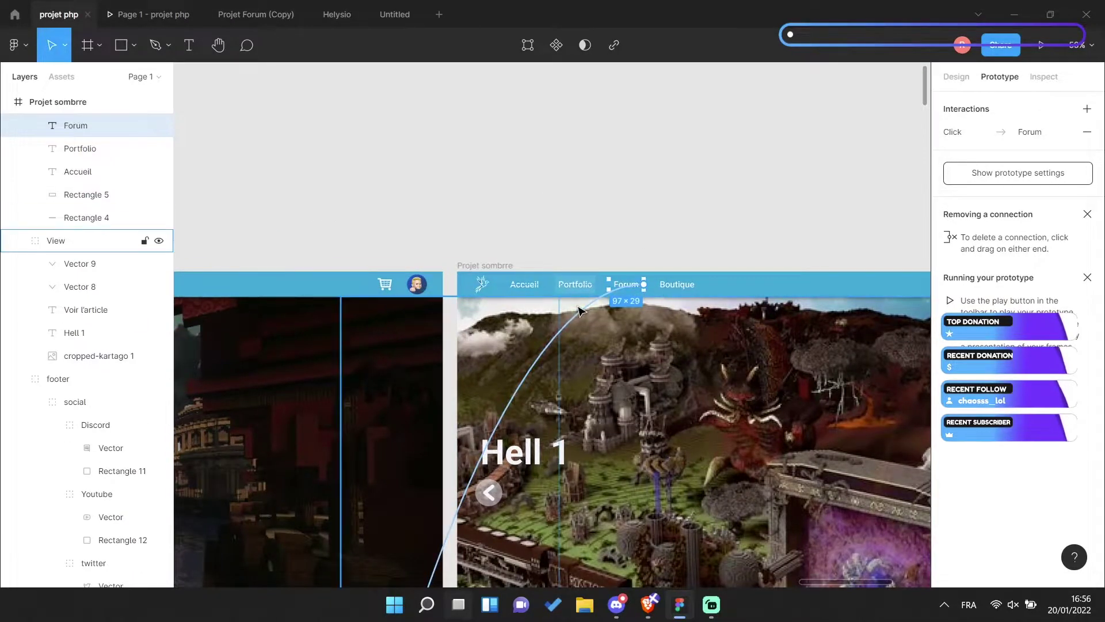
# Retarget Accueil sombre's Forum link to the Forum sombre frame
pyautogui.hscroll(-5, 661, 315)
pyautogui.hscroll(-5, 631, 289)
pyautogui.hscroll(-5, 576, 270)
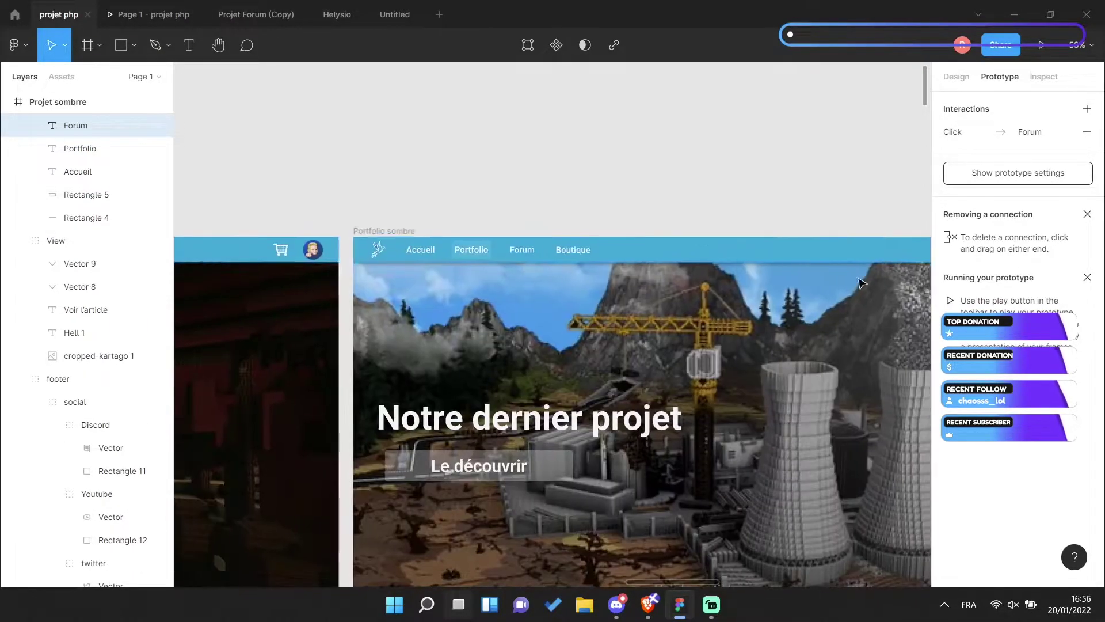
pyautogui.click(523, 251)
pyautogui.hscroll(-5, 730, 251)
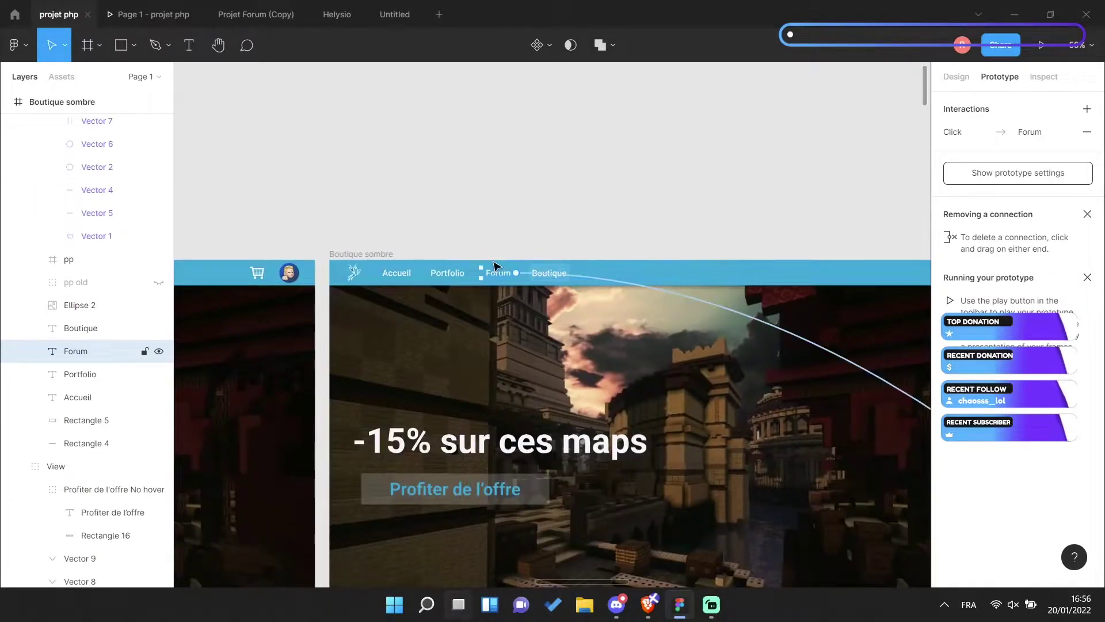
pyautogui.hscroll(-5, 633, 259)
pyautogui.click(561, 288)
pyautogui.hscroll(2, 562, 288)
pyautogui.click(979, 132)
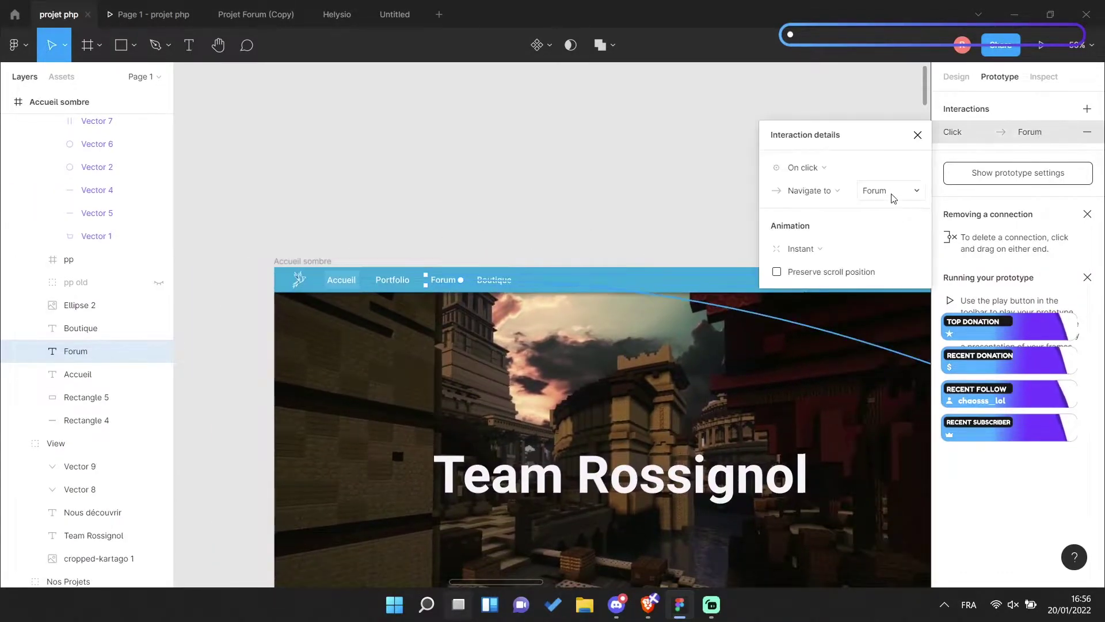
pyautogui.click(893, 198)
pyautogui.click(864, 238)
pyautogui.hscroll(2, 587, 208)
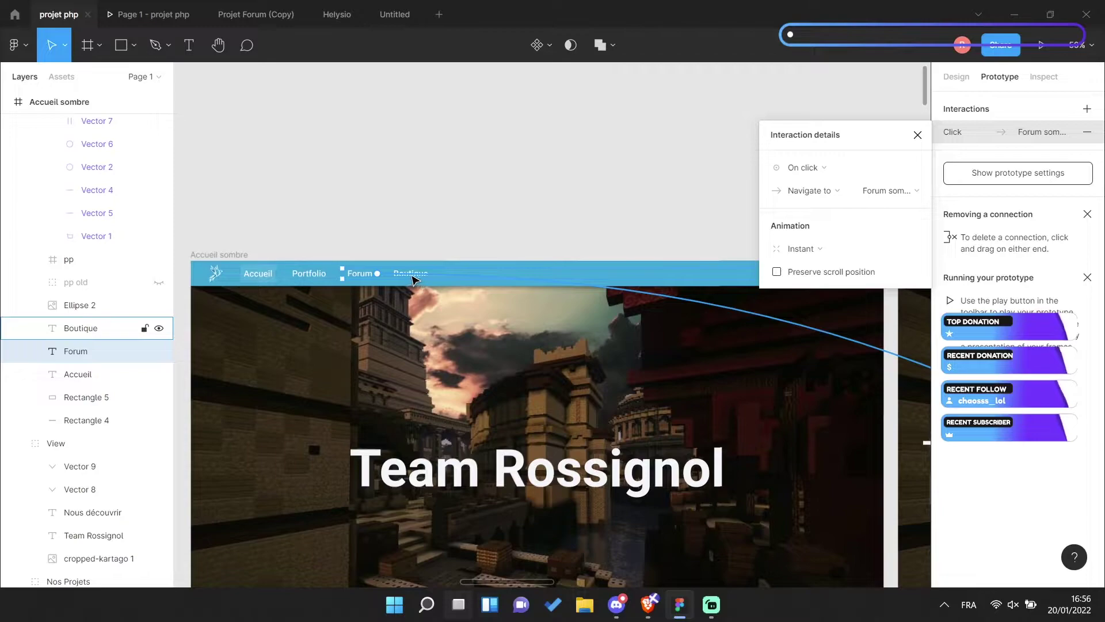
# Retarget the Portfolio links in Accueil, Boutique and Forum sombre to Portfolio sombre
pyautogui.click(309, 274)
pyautogui.hscroll(5, 469, 190)
pyautogui.click(506, 251)
pyautogui.hscroll(-2, 531, 199)
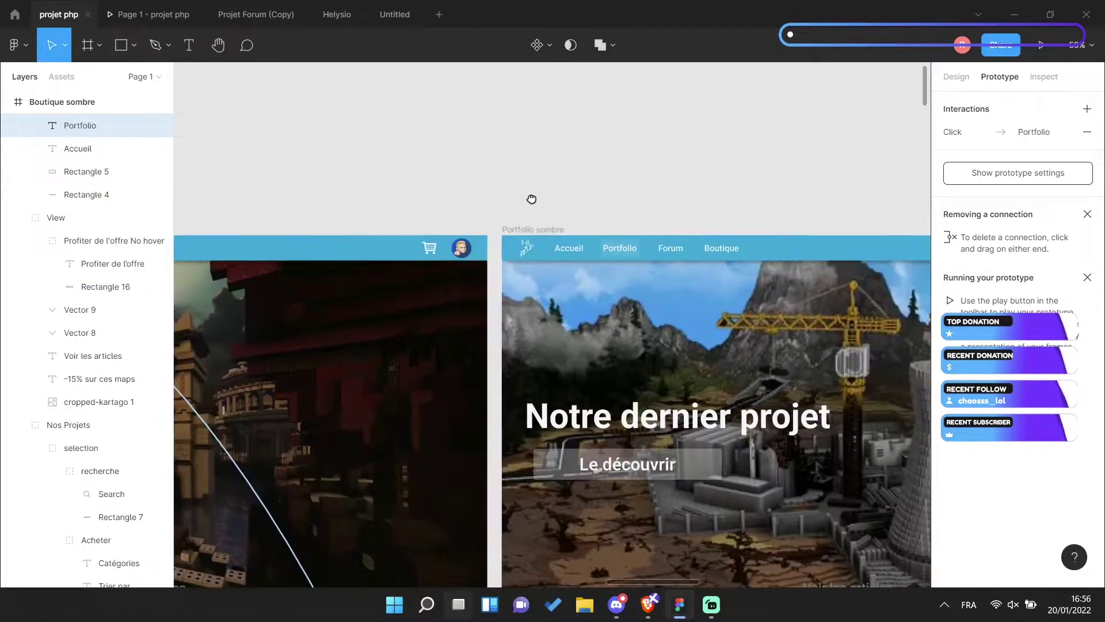
pyautogui.hscroll(5, 576, 204)
pyautogui.hscroll(3, 633, 230)
pyautogui.click(638, 248)
pyautogui.hscroll(4, 748, 219)
pyautogui.hscroll(3, 892, 184)
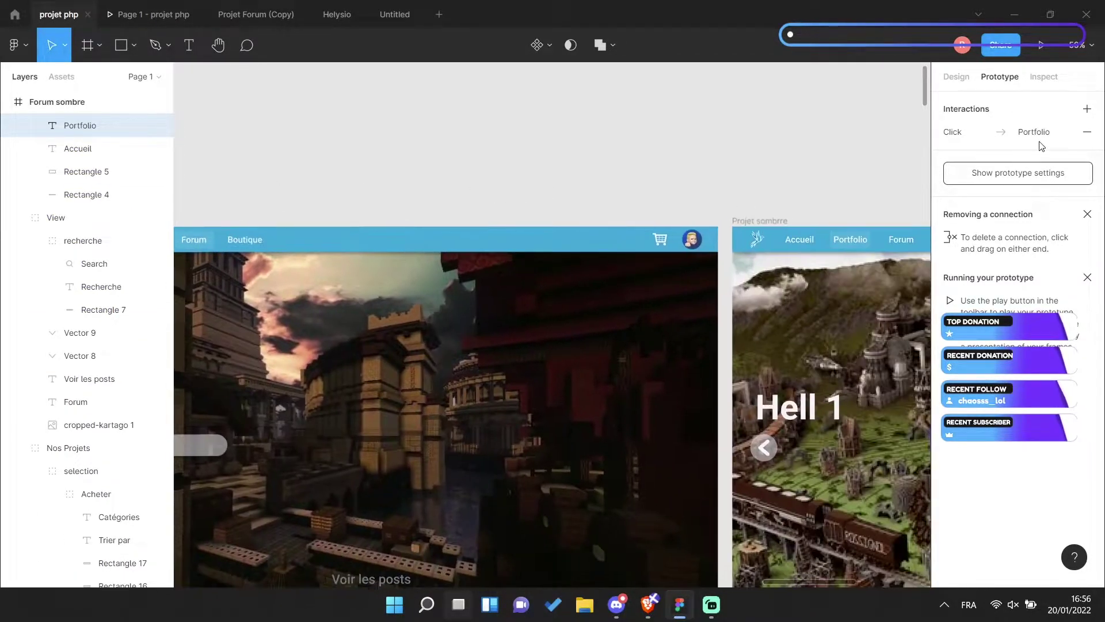
pyautogui.click(1039, 138)
pyautogui.click(863, 190)
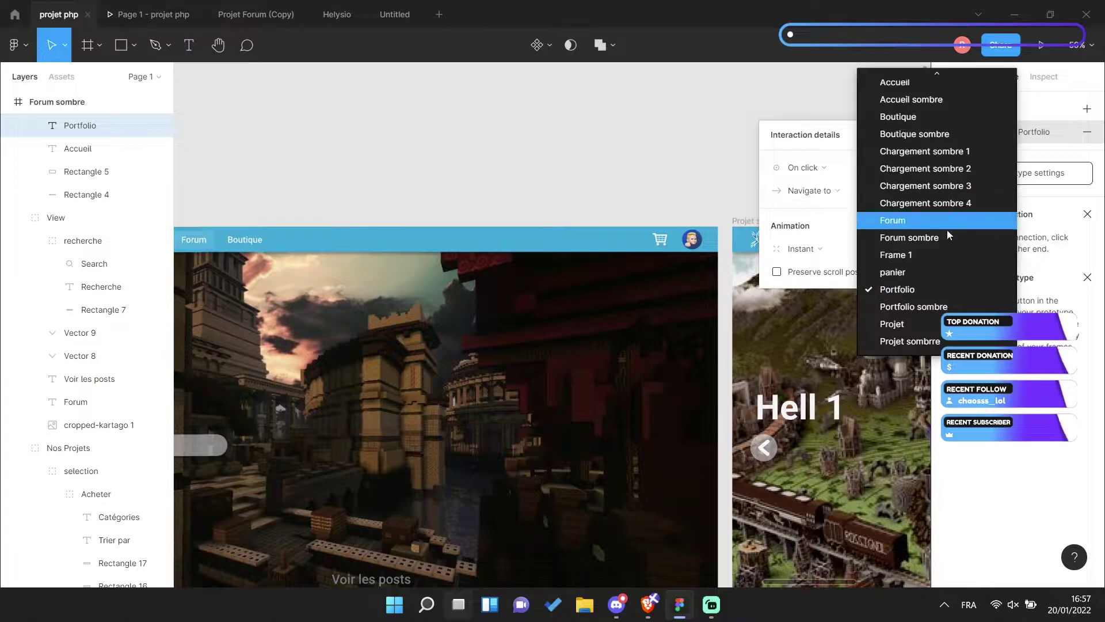
pyautogui.click(944, 303)
# Select the Accueil and then the Boutique link in Portfolio sombre
pyautogui.hscroll(-2, 518, 158)
pyautogui.hscroll(-3, 547, 155)
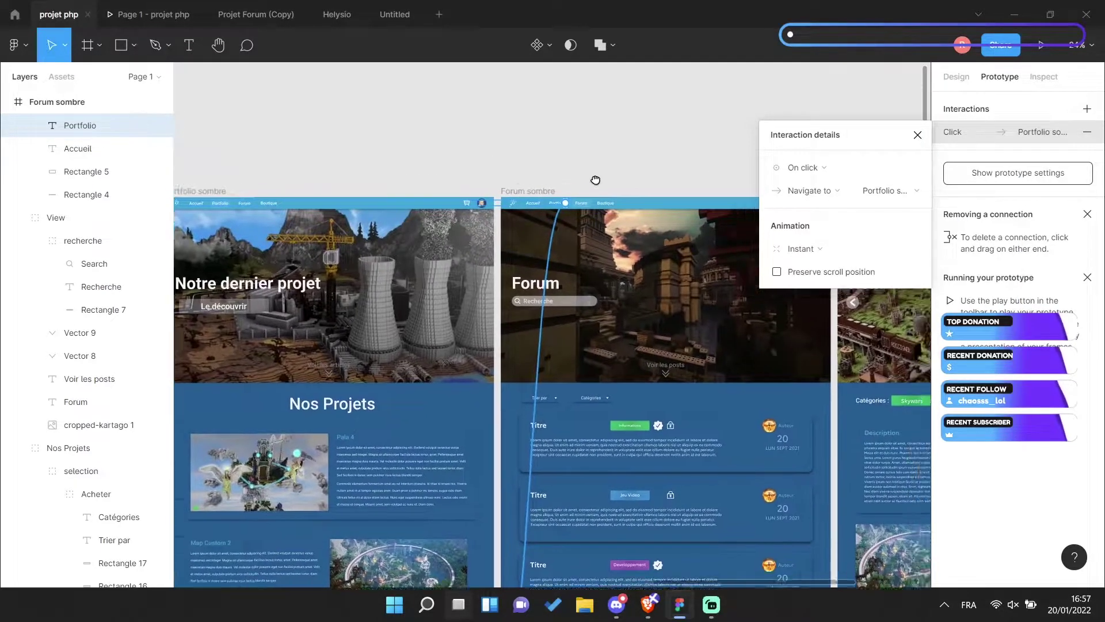
pyautogui.hscroll(10, 506, 164)
pyautogui.hscroll(-4, 452, 154)
pyautogui.hscroll(-3, 483, 158)
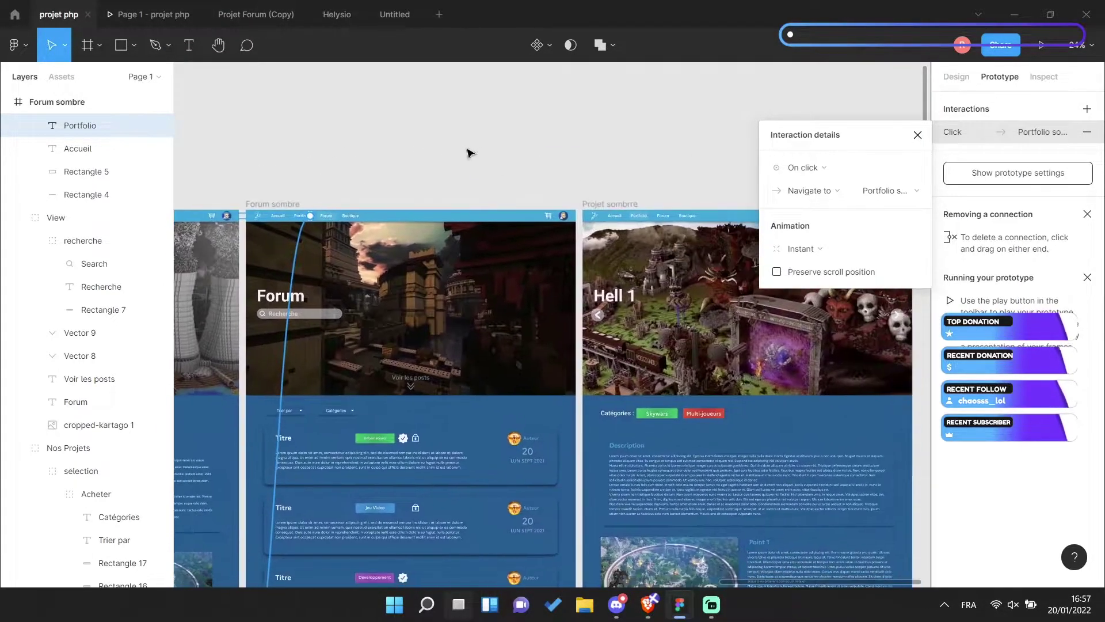
pyautogui.hscroll(1, 587, 181)
pyautogui.hscroll(-8, 370, 136)
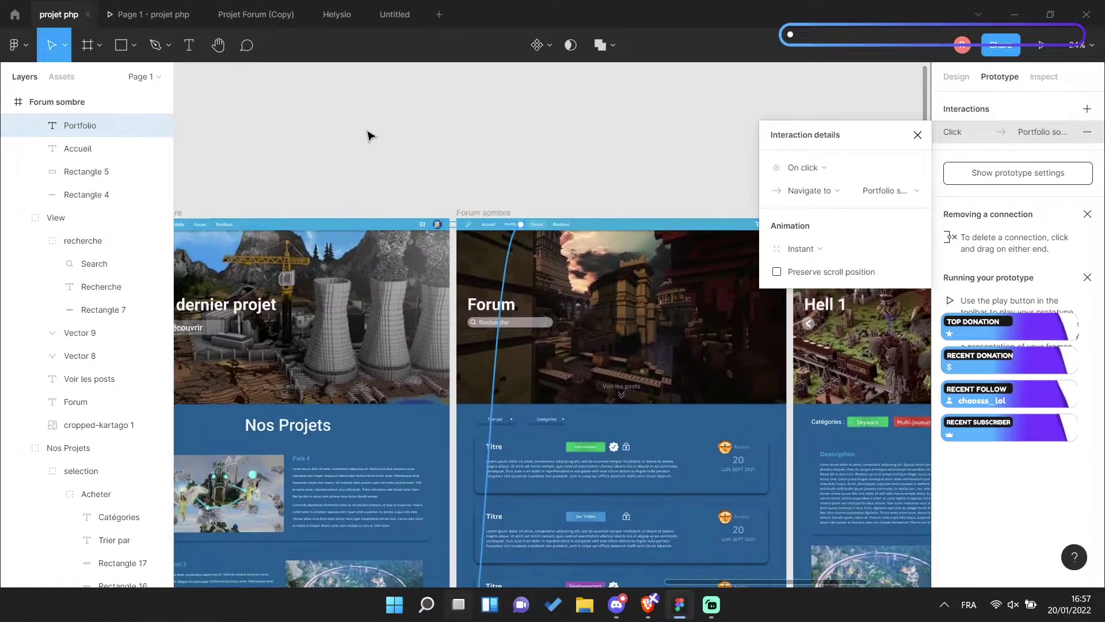
pyautogui.hscroll(-13, 547, 168)
pyautogui.hscroll(-1, 613, 202)
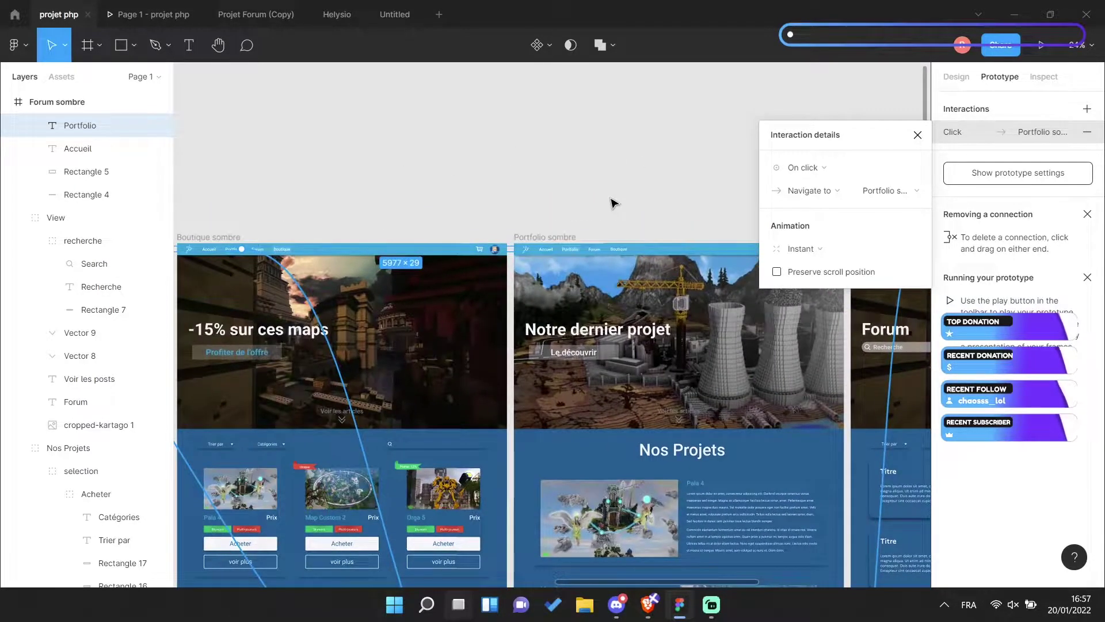
pyautogui.click(548, 246)
pyautogui.click(621, 249)
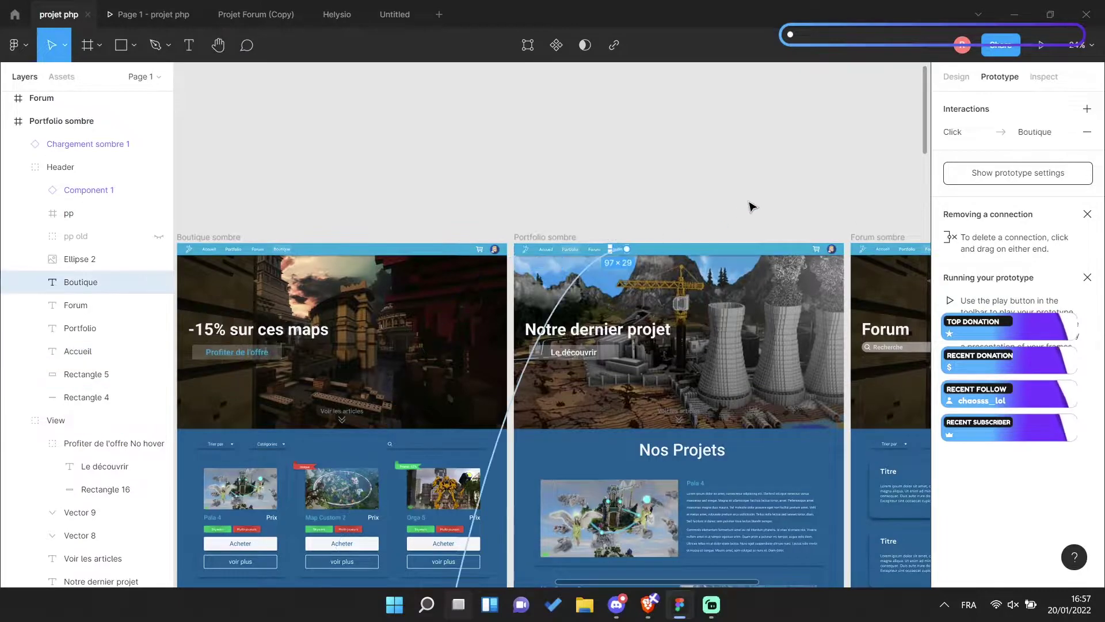
# Retarget the Boutique links in Forum, Projet and Accueil sombre to Boutique sombre
pyautogui.hscroll(15, 545, 209)
pyautogui.click(529, 274)
pyautogui.click(862, 270)
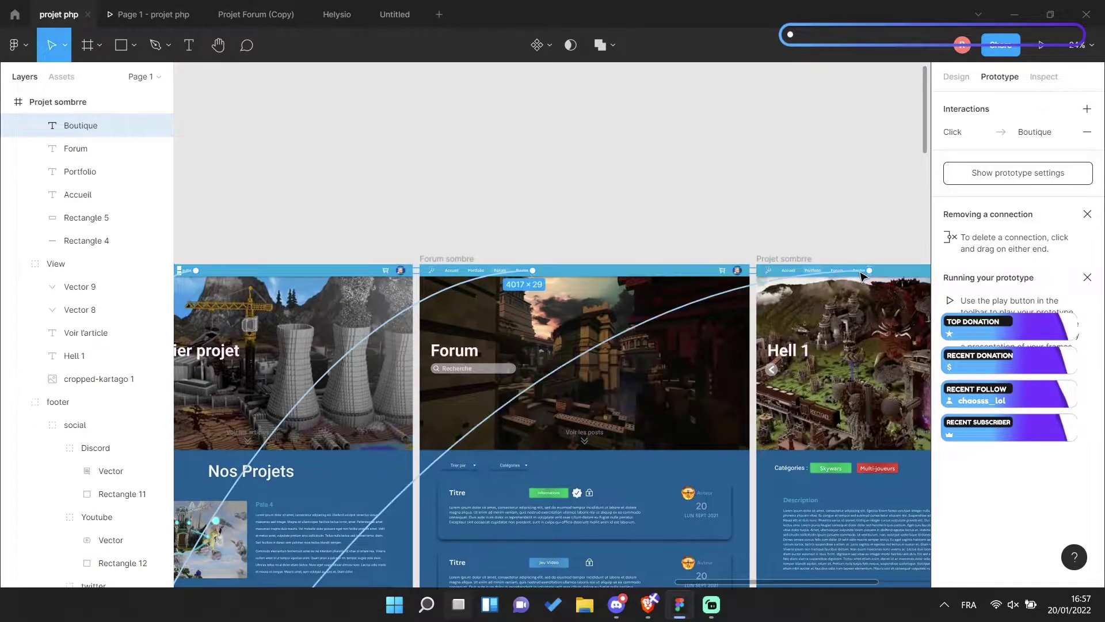
pyautogui.hscroll(-10, 395, 210)
pyautogui.hscroll(-20, 473, 232)
pyautogui.scroll(5, 432, 247)
pyautogui.click(505, 257)
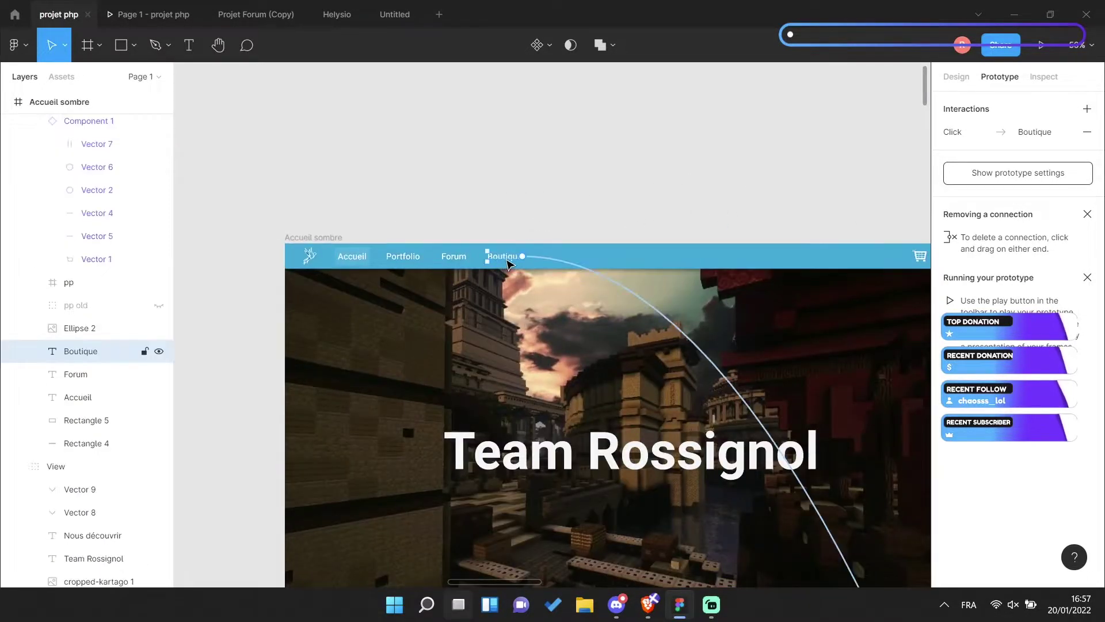
pyautogui.click(1061, 137)
pyautogui.click(881, 191)
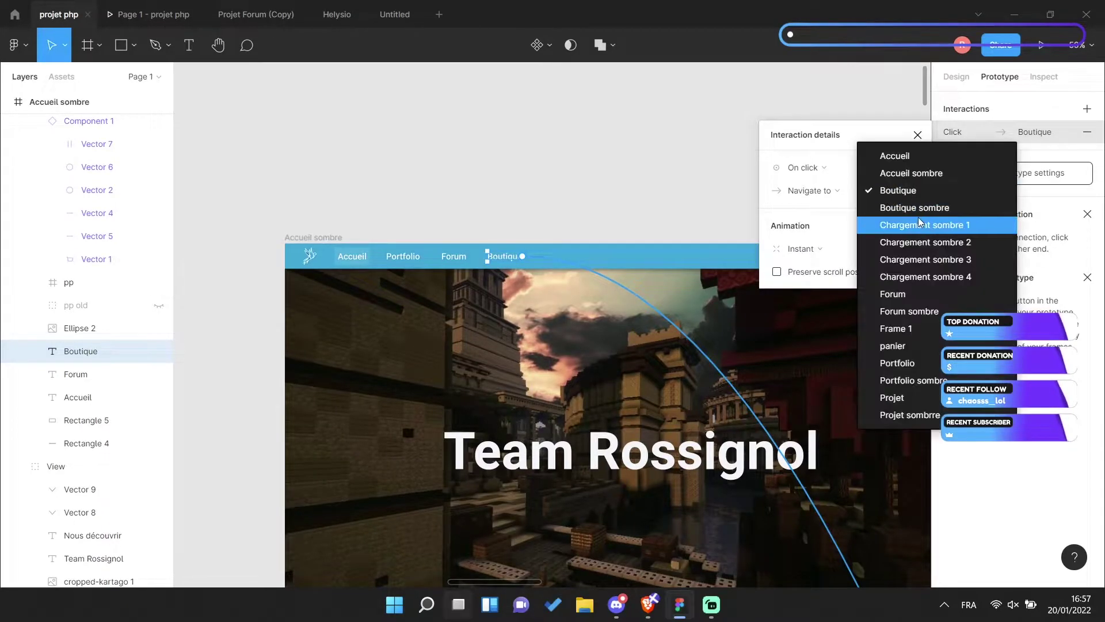
# Select the arrow under Nous découvrir
pyautogui.scroll(-5, 622, 262)
pyautogui.scroll(5, 621, 263)
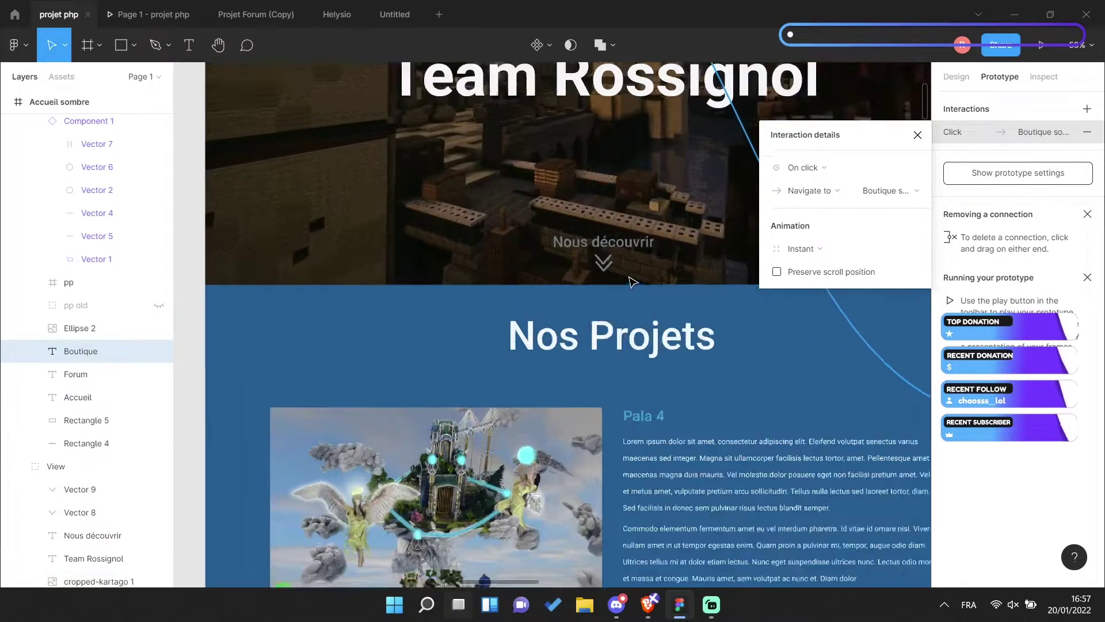
pyautogui.doubleClick(601, 266)
# Make Nous découvrir and its arrows scroll, animated, to the Nos Projets section on click
pyautogui.scroll(3, 602, 265)
pyautogui.keyDown('shift'); pyautogui.click(599, 248); pyautogui.keyUp('shift')
pyautogui.keyDown('shift'); pyautogui.click(690, 181); pyautogui.keyUp('shift')
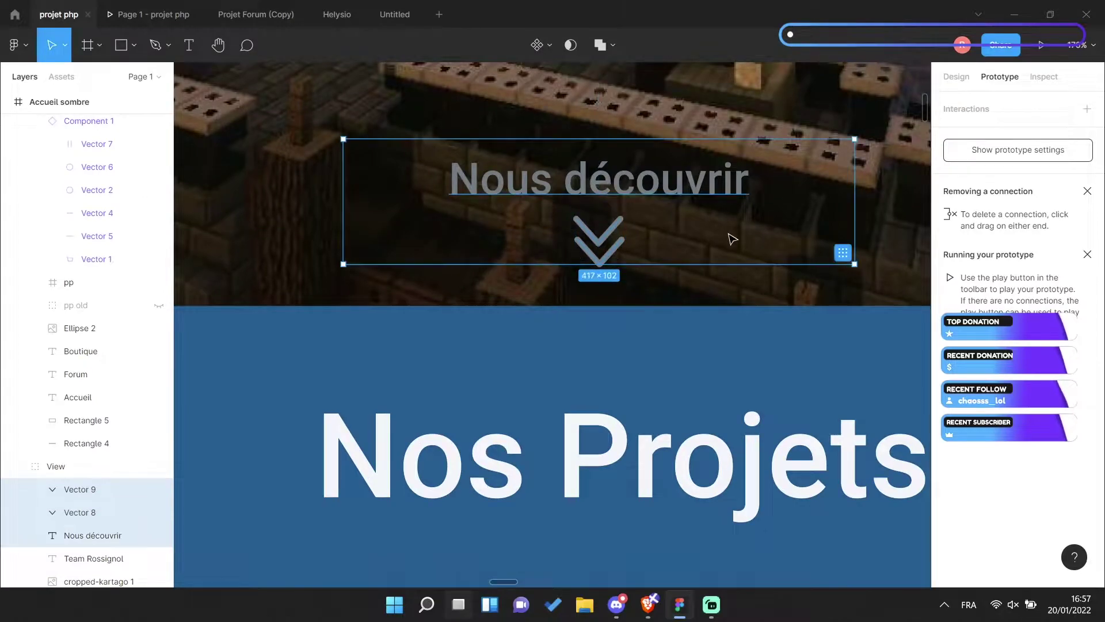
pyautogui.scroll(-4, 708, 253)
pyautogui.click(1087, 109)
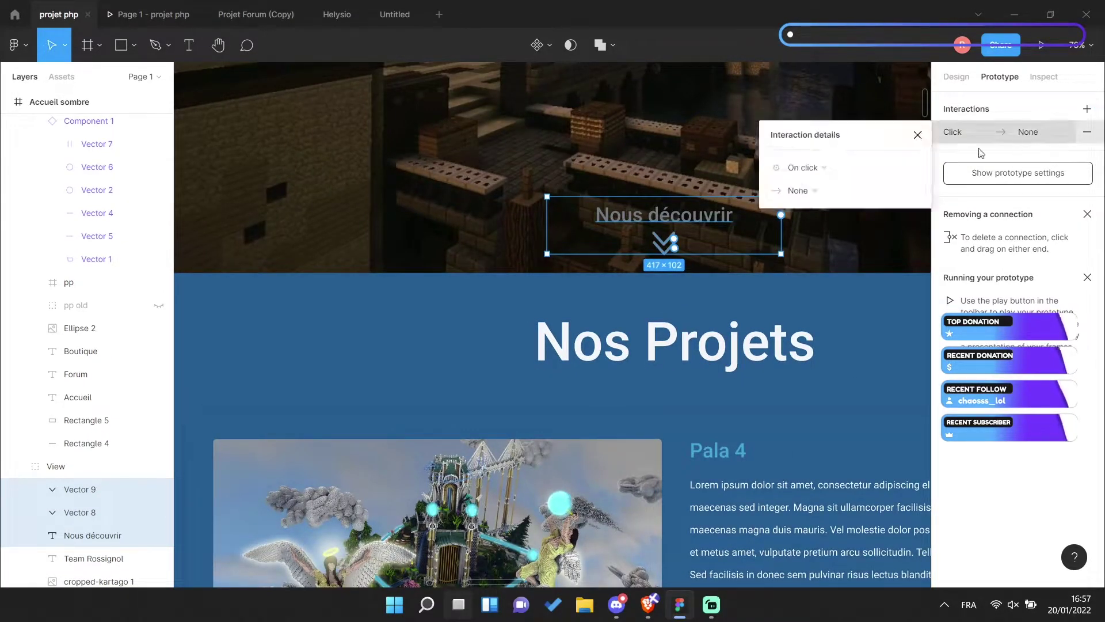
pyautogui.click(803, 191)
pyautogui.click(835, 347)
pyautogui.click(873, 190)
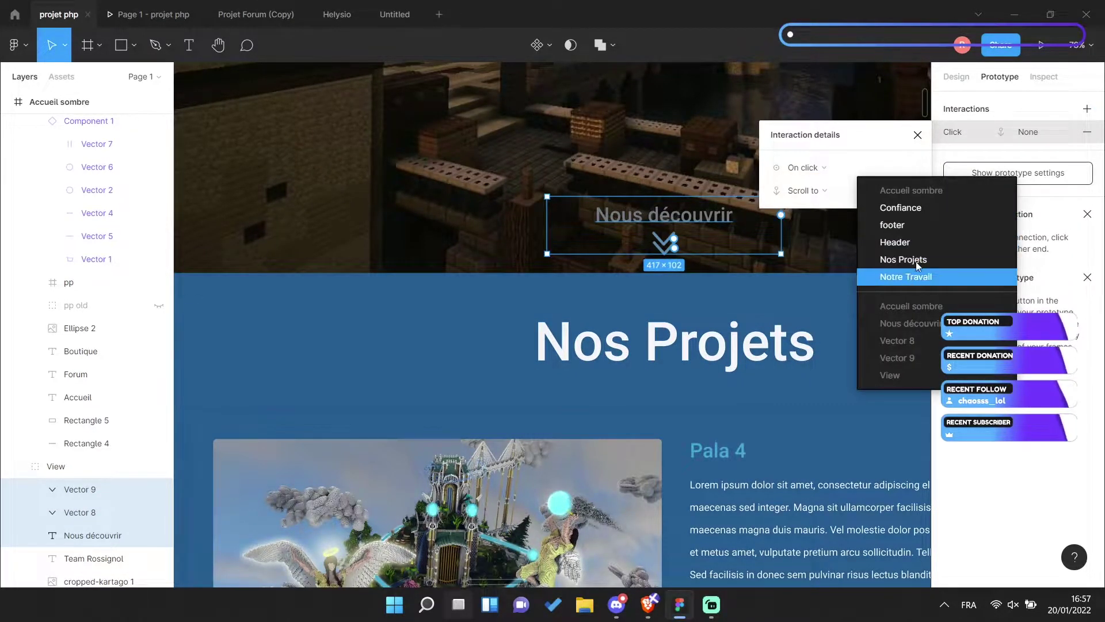
pyautogui.click(916, 261)
pyautogui.click(796, 279)
pyautogui.click(800, 292)
pyautogui.scroll(-3, 484, 323)
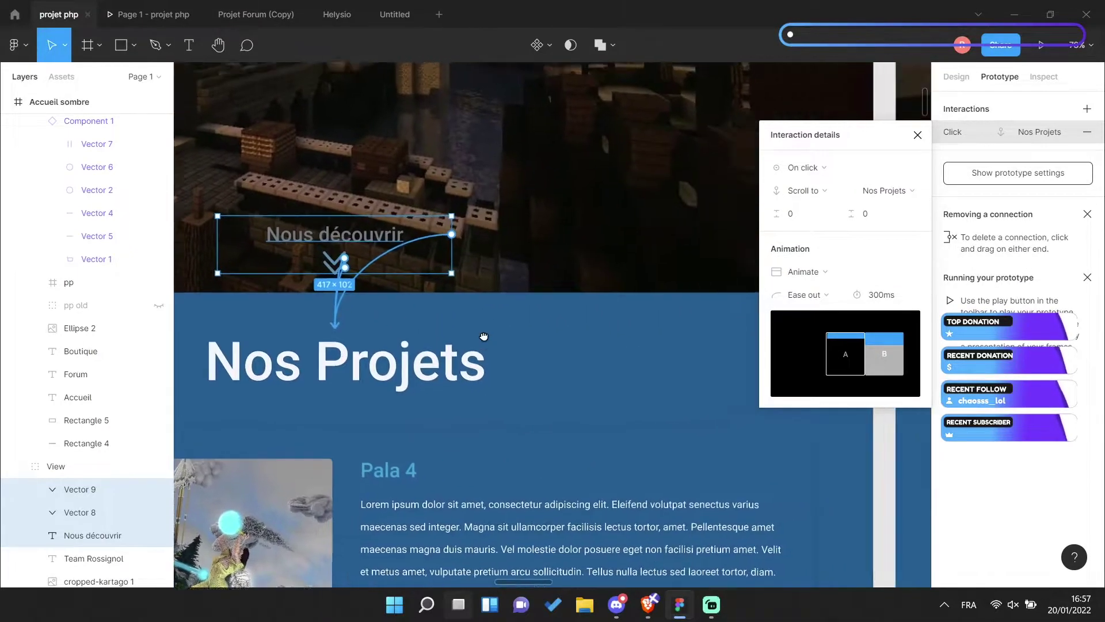
pyautogui.scroll(-3, 472, 266)
# Make the Profiter de l'offre button and its chevrons scroll to Nos Projets on click
pyautogui.click(484, 259)
pyautogui.scroll(3, 484, 262)
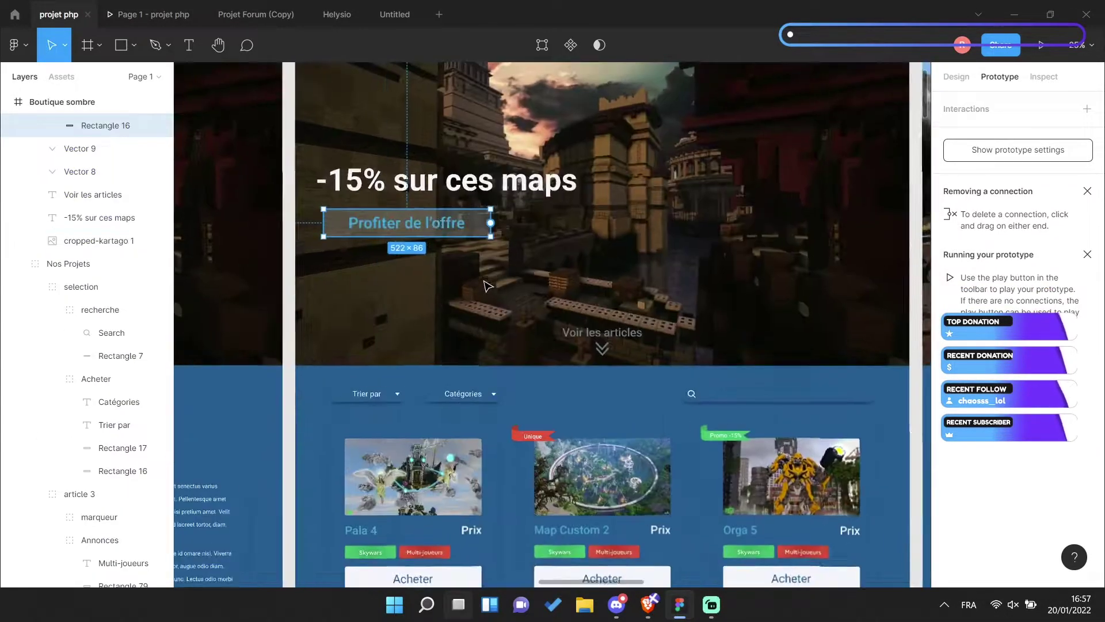
pyautogui.keyDown('shift'); pyautogui.click(601, 333); pyautogui.keyUp('shift')
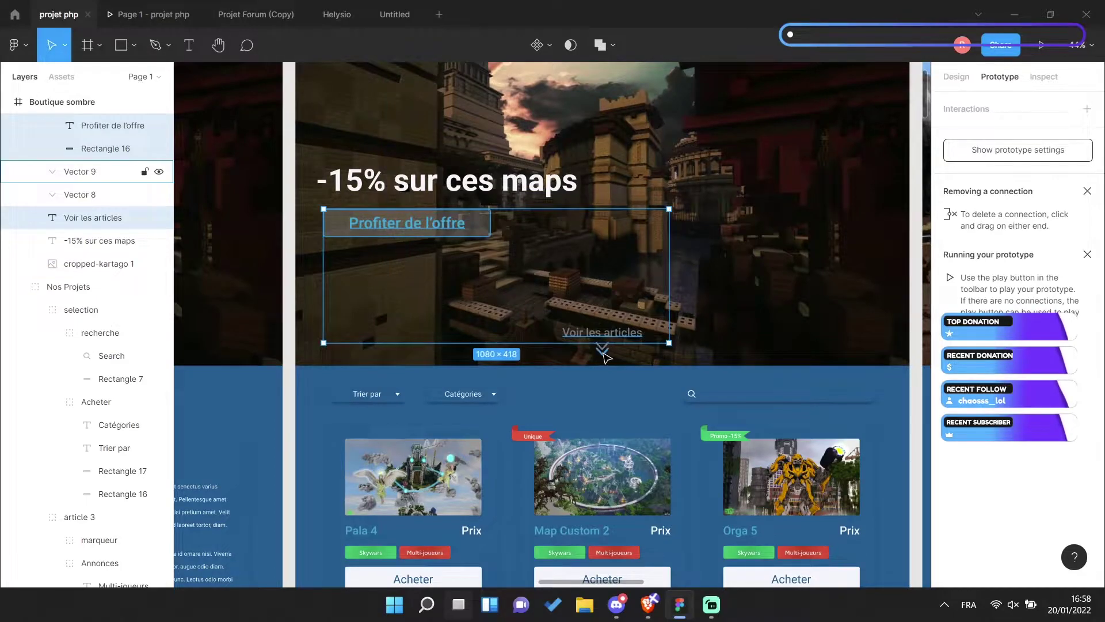
pyautogui.scroll(4, 604, 357)
pyautogui.keyDown('shift'); pyautogui.click(614, 358); pyautogui.keyUp('shift')
pyautogui.click(1085, 112)
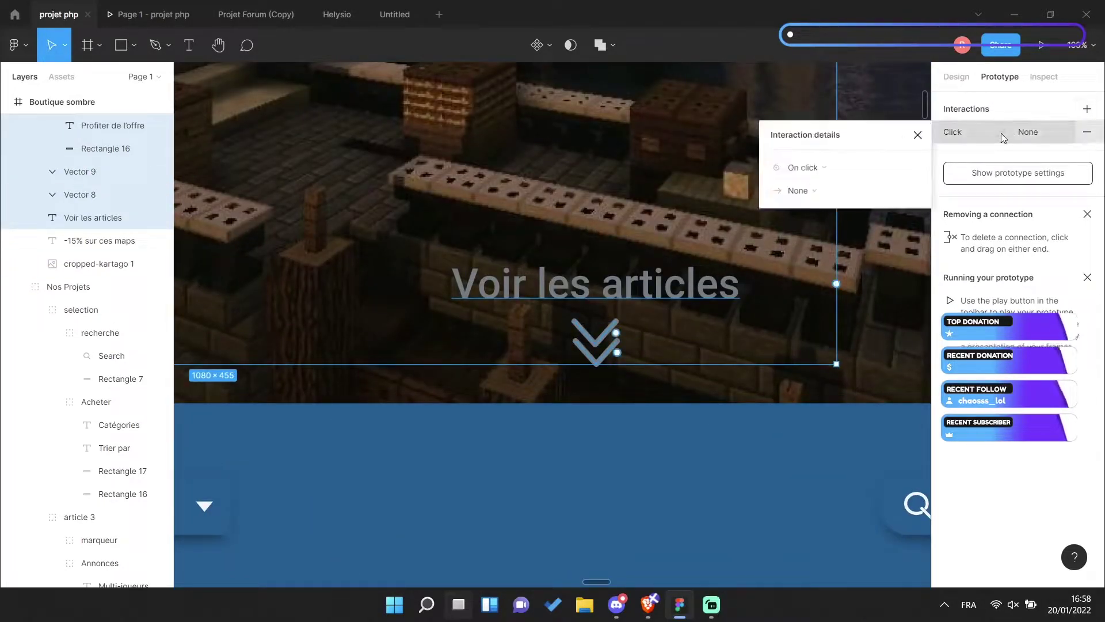
pyautogui.click(836, 184)
pyautogui.click(805, 345)
pyautogui.click(881, 190)
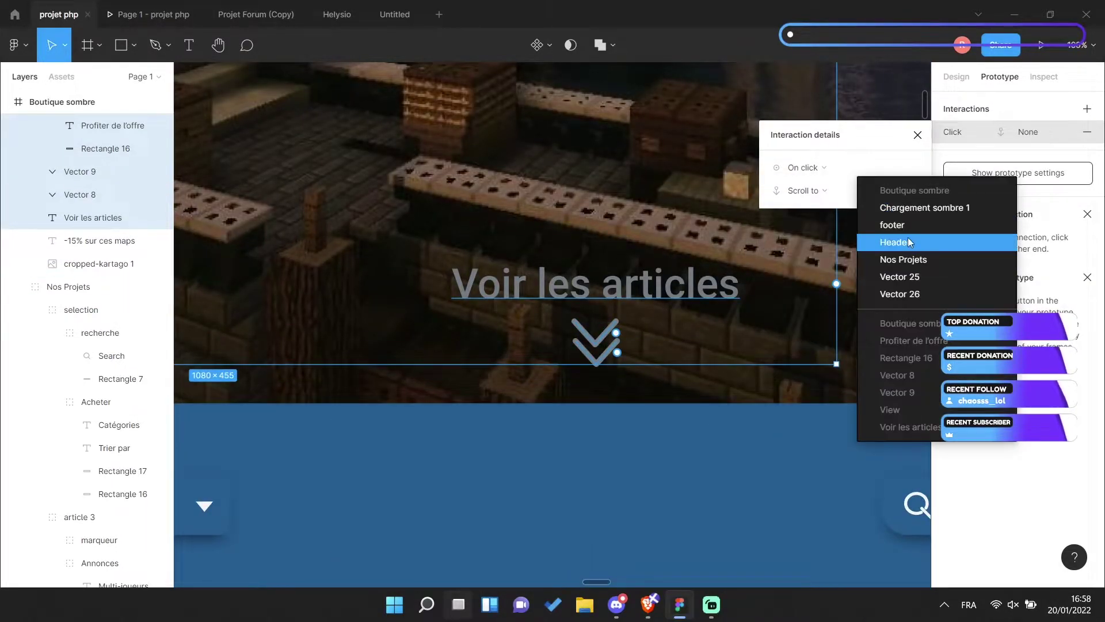
pyautogui.click(907, 261)
pyautogui.scroll(-2, 600, 331)
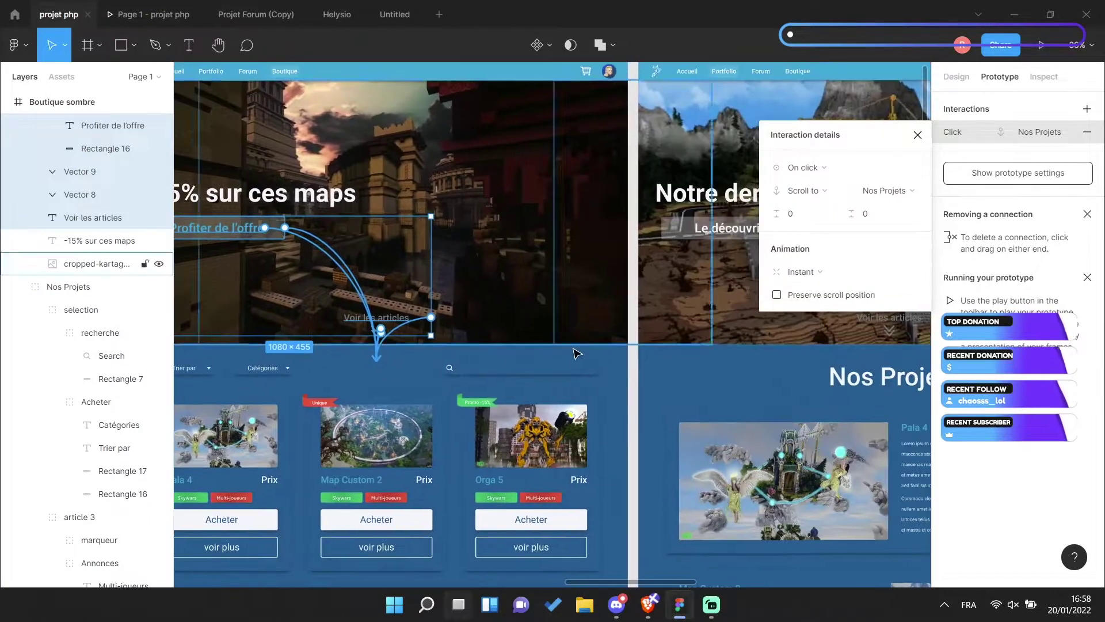
pyautogui.hscroll(5, 600, 331)
pyautogui.hscroll(3, 600, 331)
pyautogui.click(368, 230)
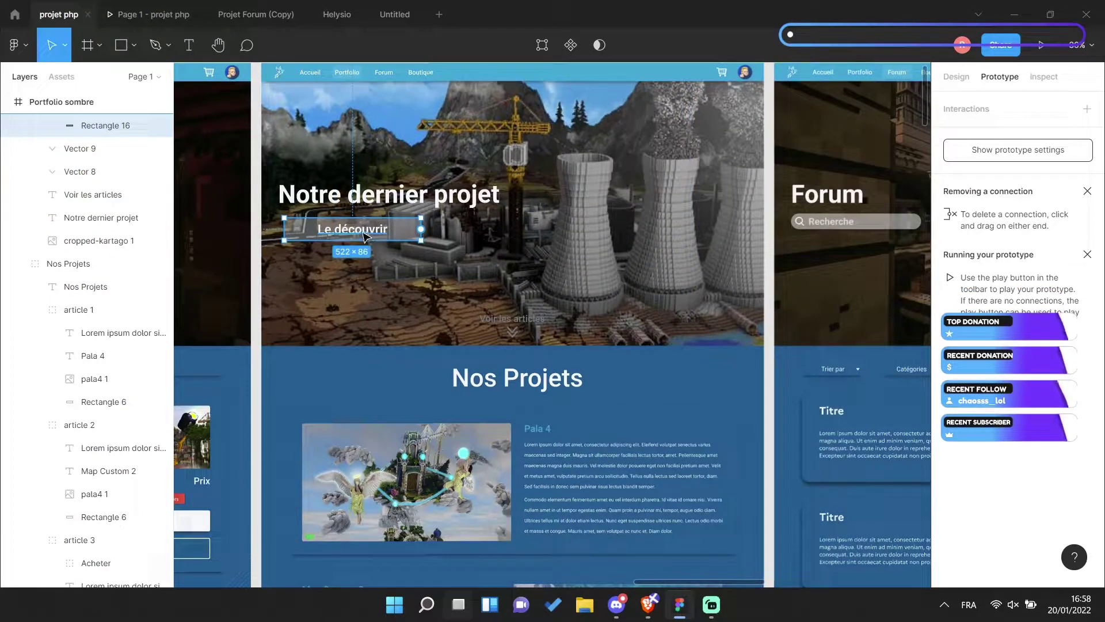
# Make the Le découvrir button navigate to the Projet sombre frame on click
pyautogui.keyDown('shift'); pyautogui.click(365, 233); pyautogui.keyUp('shift')
pyautogui.click(1087, 109)
pyautogui.click(841, 190)
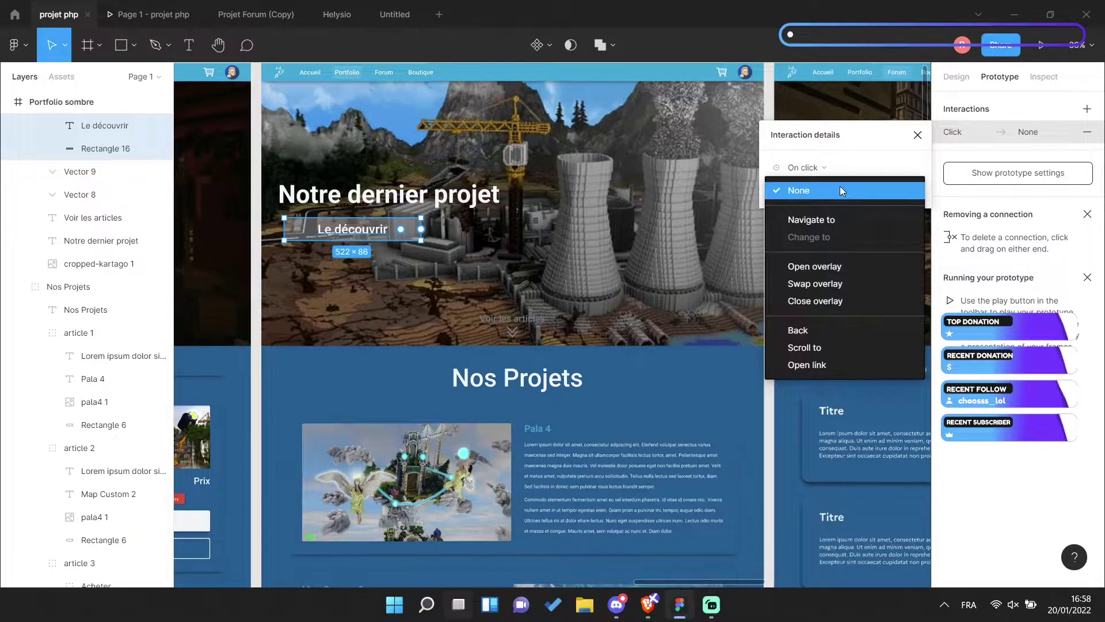
pyautogui.click(818, 219)
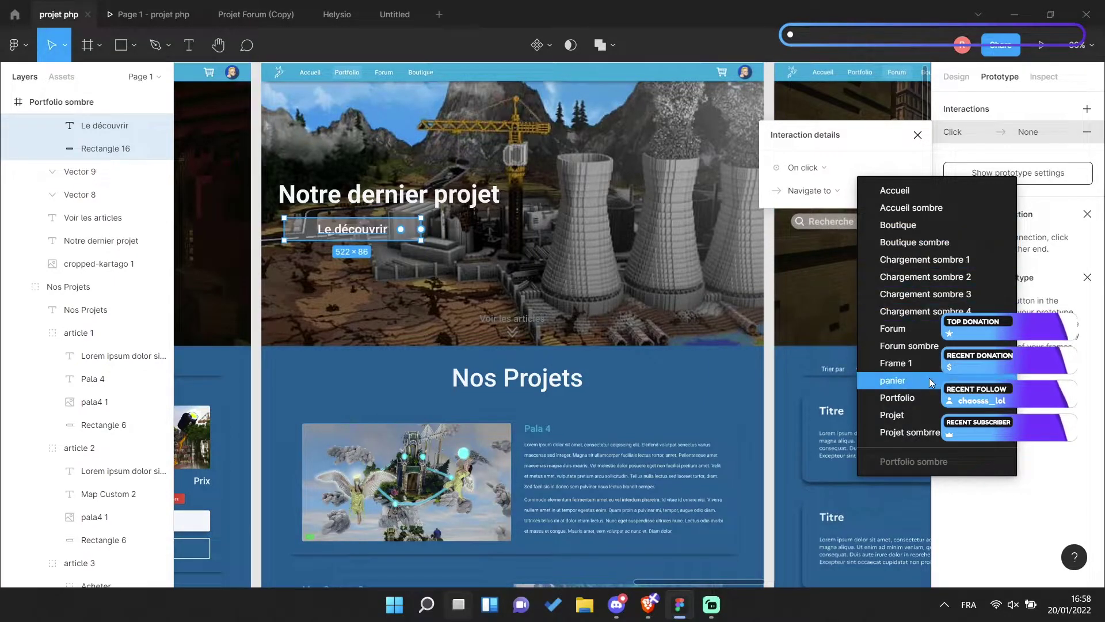
pyautogui.click(917, 433)
# Make Portfolio sombre's Voir les articles link and chevrons scroll, animated, to Nos Projets
pyautogui.click(405, 362)
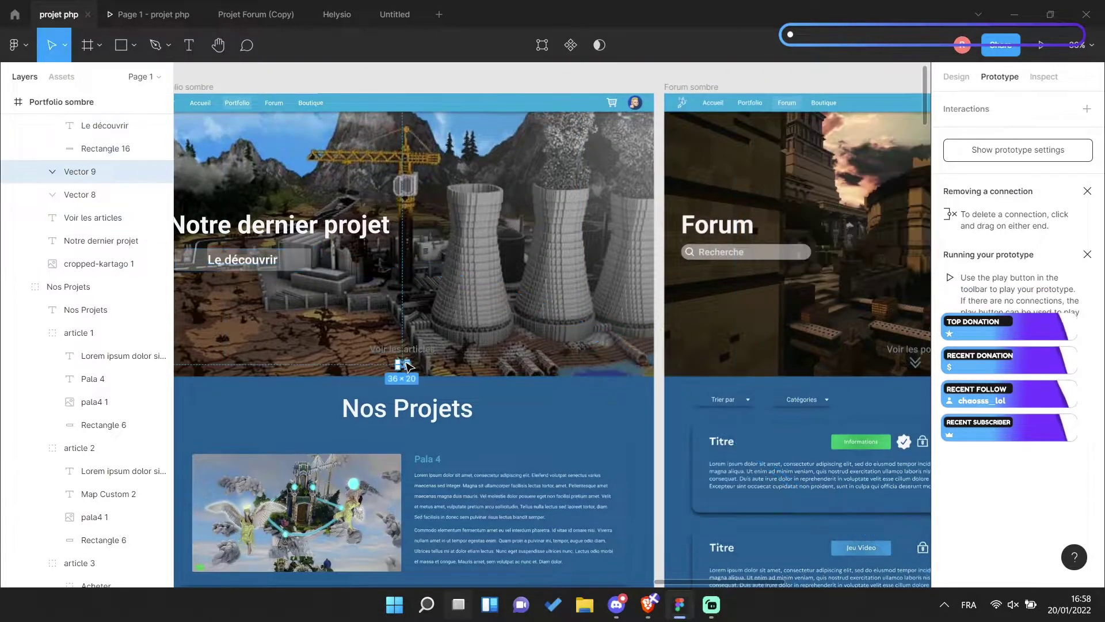
pyautogui.scroll(3, 404, 364)
pyautogui.scroll(3, 403, 363)
pyautogui.keyDown('shift'); pyautogui.click(422, 372); pyautogui.keyUp('shift')
pyautogui.keyDown('shift'); pyautogui.click(346, 274); pyautogui.keyUp('shift')
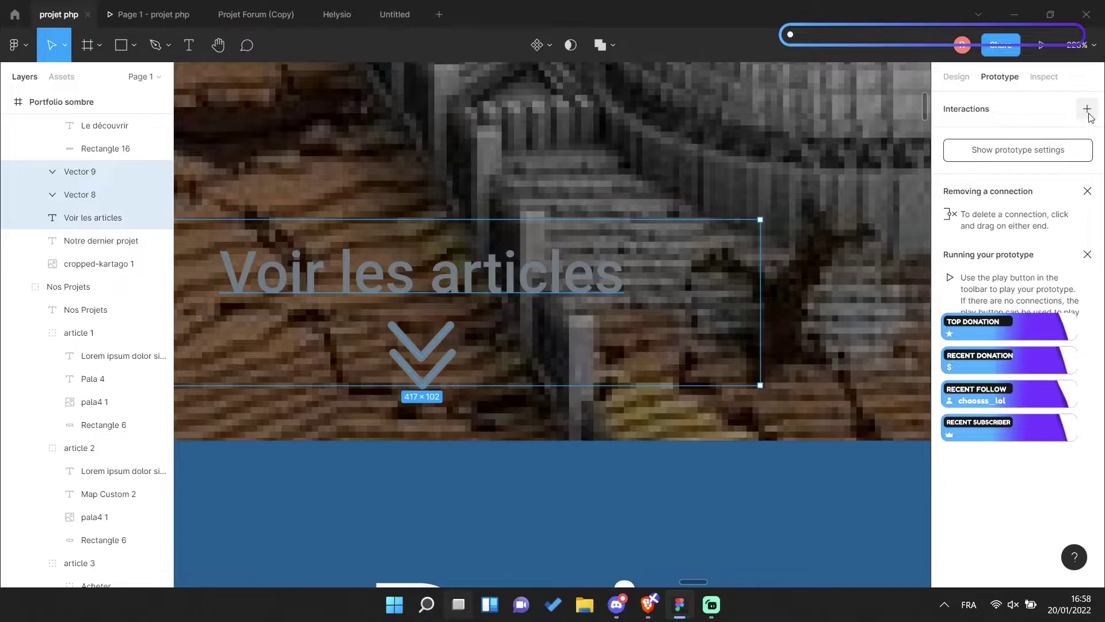
pyautogui.click(1086, 109)
pyautogui.click(1029, 133)
pyautogui.click(797, 190)
pyautogui.click(811, 345)
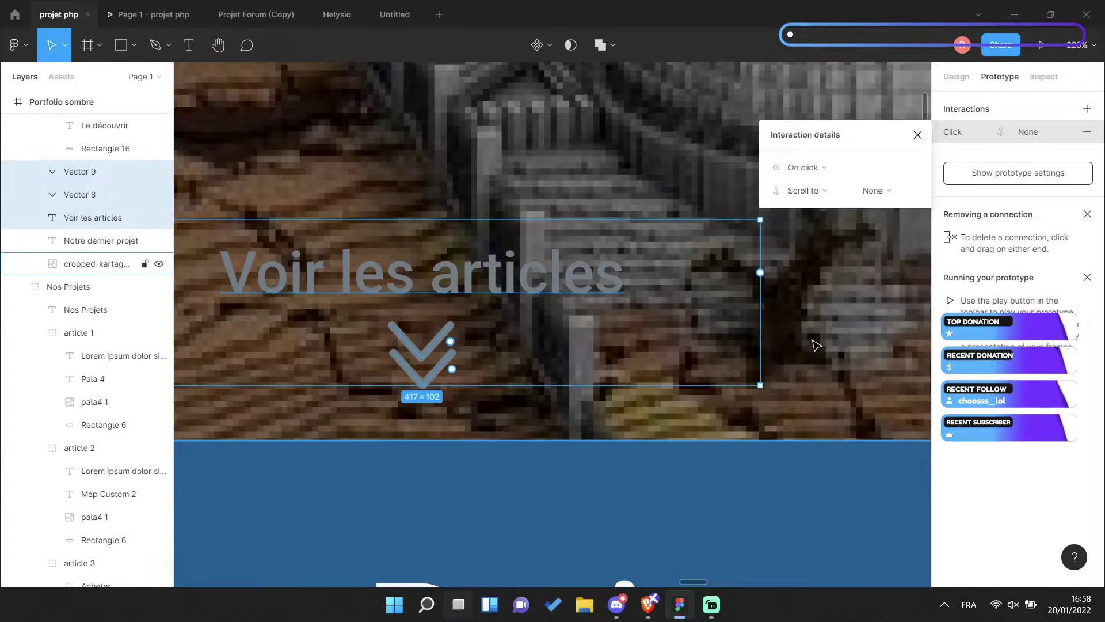
pyautogui.click(864, 190)
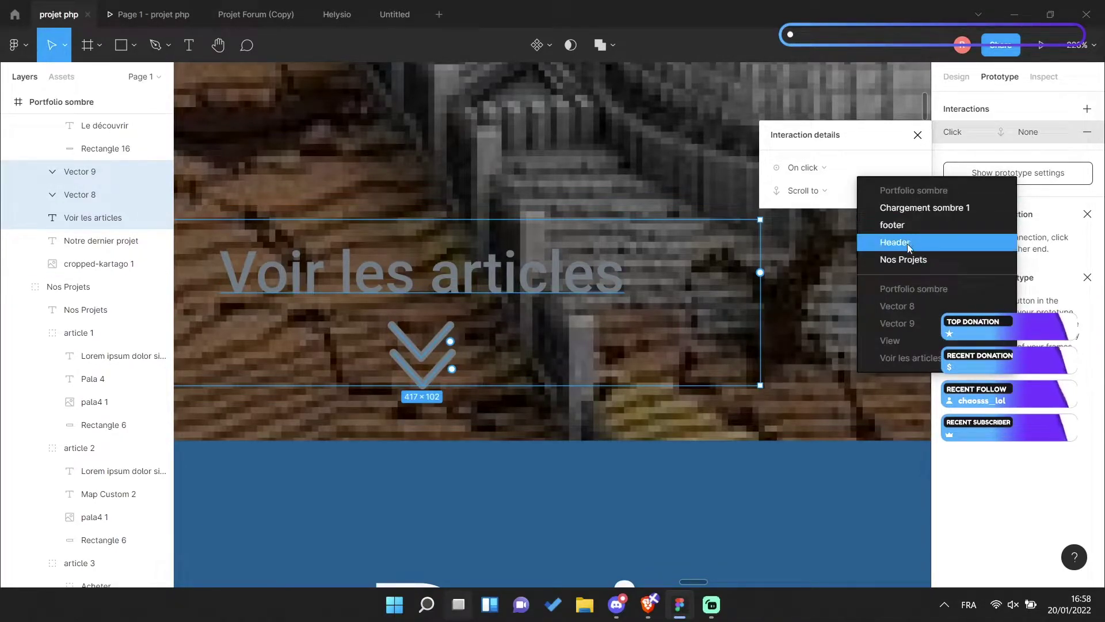
pyautogui.click(904, 260)
pyautogui.click(803, 272)
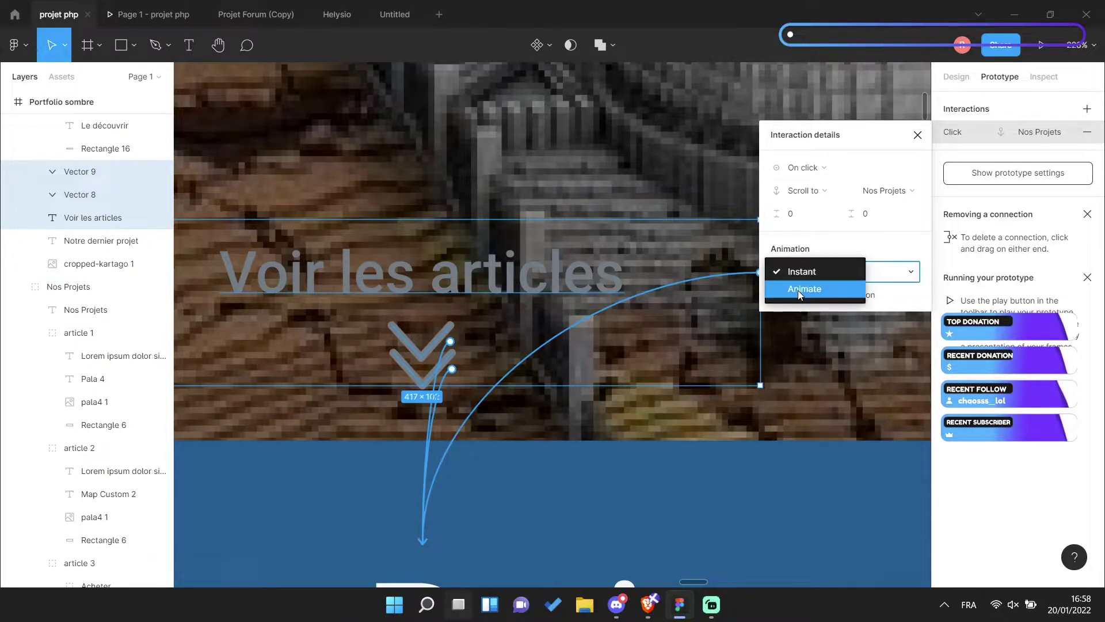
pyautogui.scroll(-5, 713, 366)
pyautogui.hscroll(-2, 713, 366)
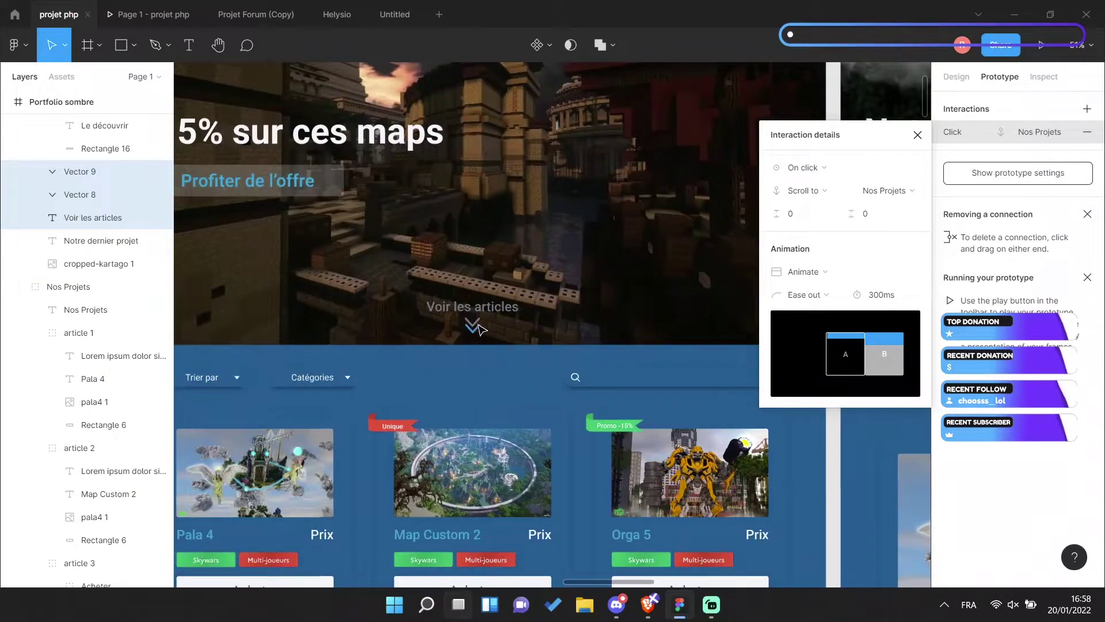
# Switch Boutique sombre's Voir les articles link and offer button scrolls to an Ease out animation
pyautogui.click(479, 328)
pyautogui.click(1048, 134)
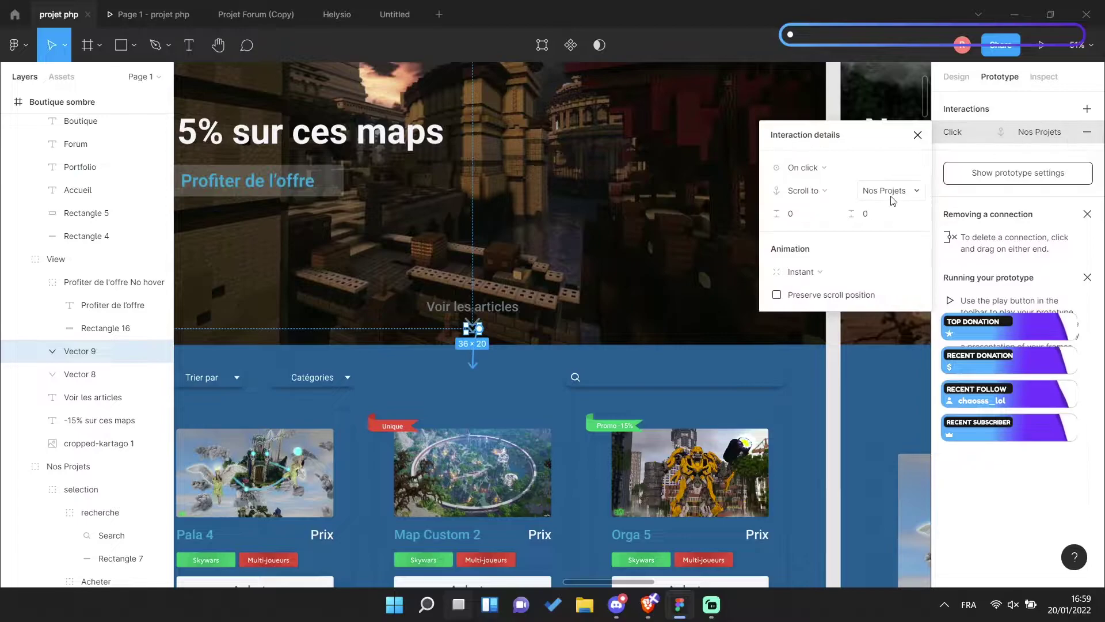
pyautogui.keyDown('shift'); pyautogui.click(93, 397); pyautogui.keyUp('shift')
pyautogui.scroll(5, 458, 314)
pyautogui.keyDown('shift'); pyautogui.click(80, 375); pyautogui.keyUp('shift')
pyautogui.scroll(-5, 430, 252)
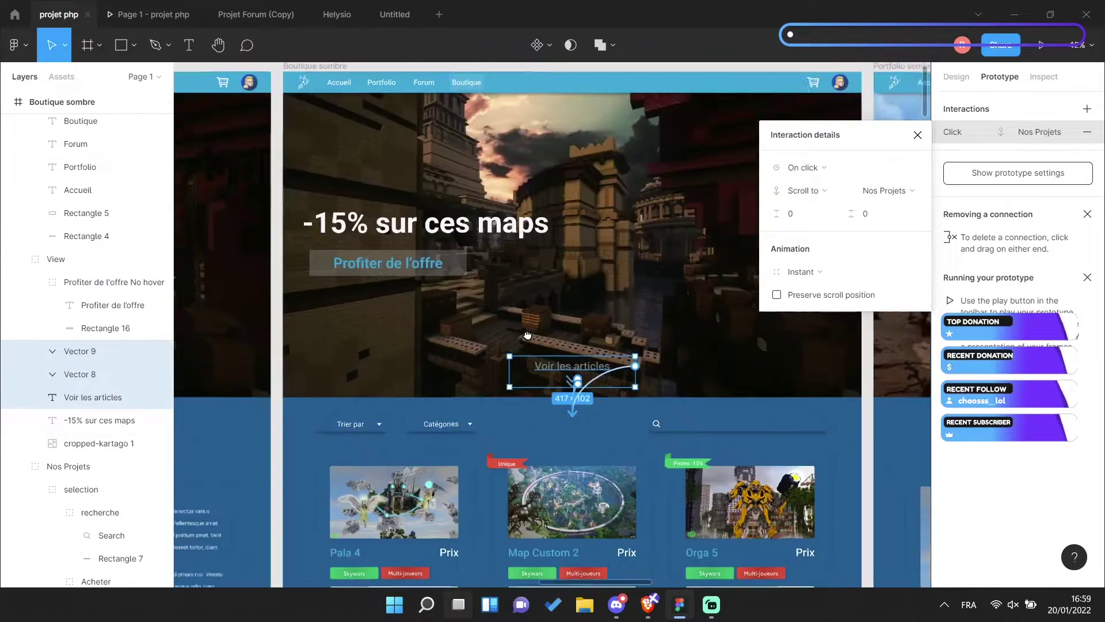
pyautogui.keyDown('shift'); pyautogui.click(435, 278); pyautogui.keyUp('shift')
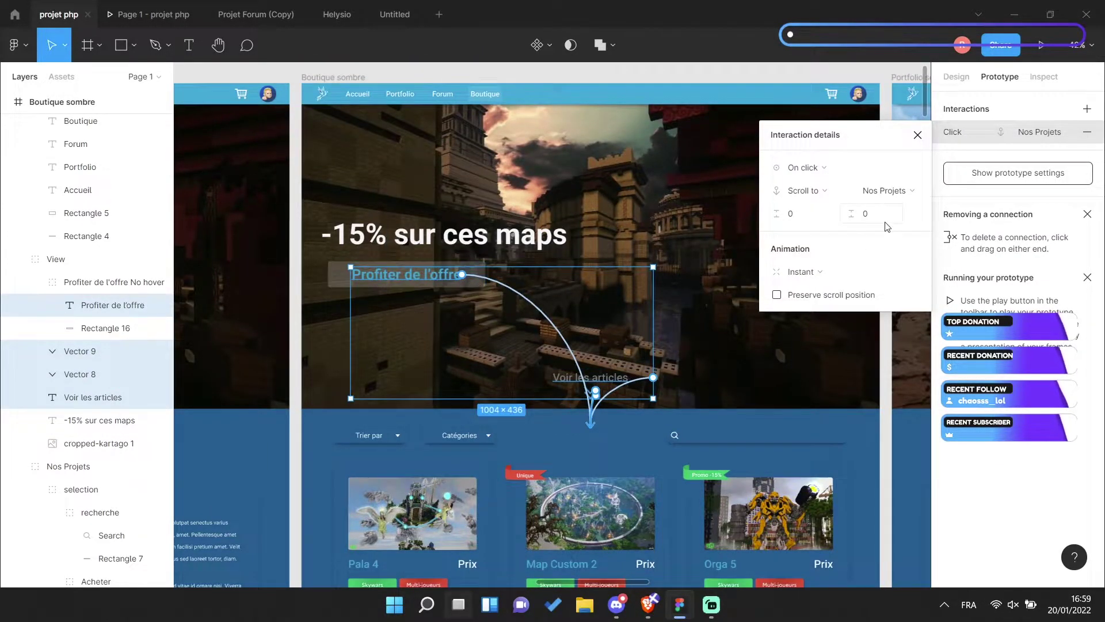
pyautogui.click(803, 289)
pyautogui.scroll(-5, 516, 306)
pyautogui.hscroll(5, 516, 305)
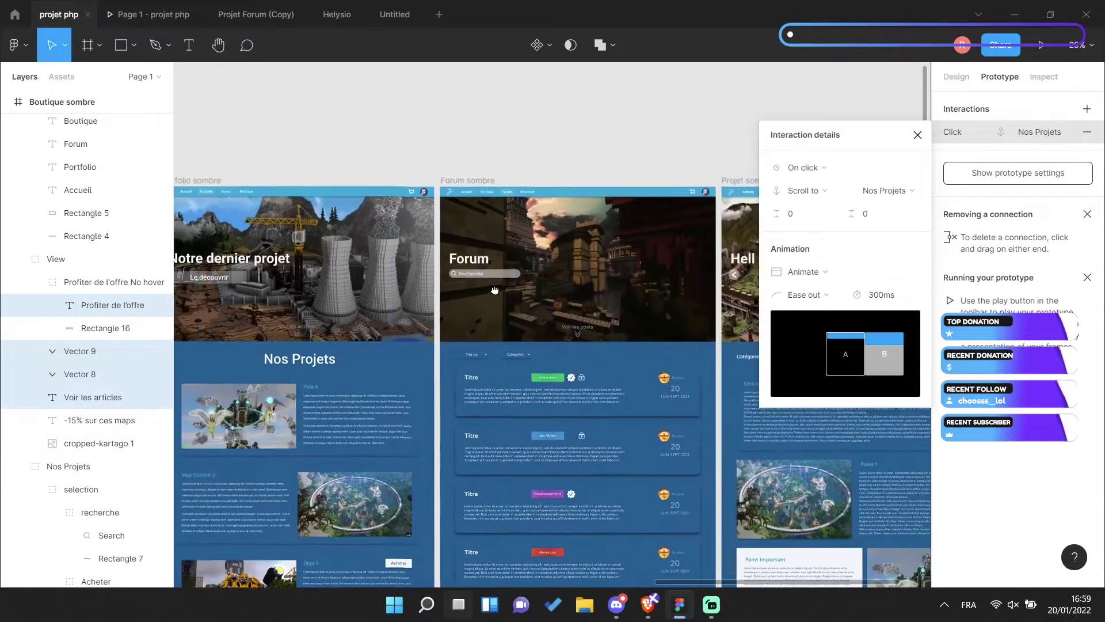
pyautogui.scroll(8, 516, 305)
# Make Forum sombre's Voir les posts link and arrow scroll to Nos Projets with ease out
pyautogui.scroll(-2, 516, 305)
pyautogui.hscroll(2, 516, 305)
pyautogui.click(566, 415)
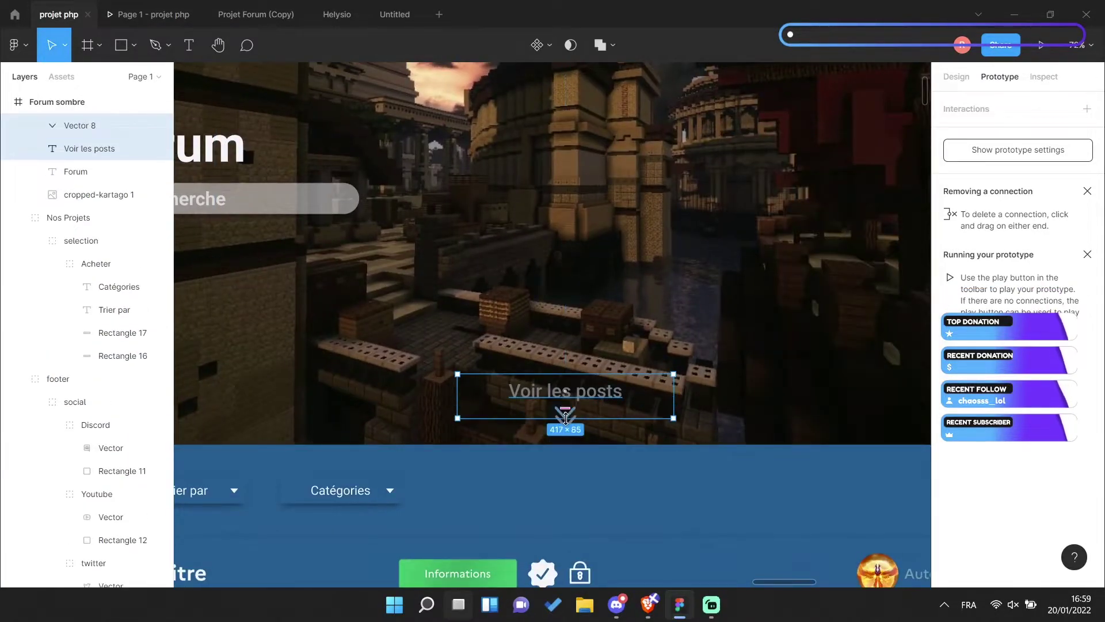
pyautogui.hotkey('ctrl', 'd')
pyautogui.scroll(-3, 654, 207)
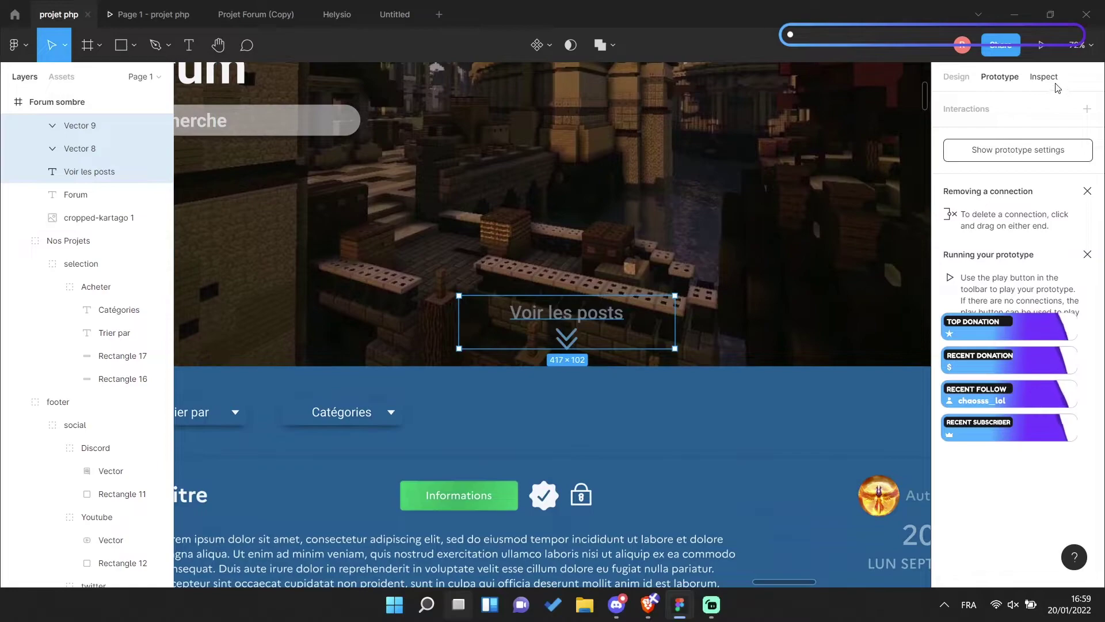
pyautogui.hscroll(3, 815, 274)
pyautogui.scroll(-1, 777, 268)
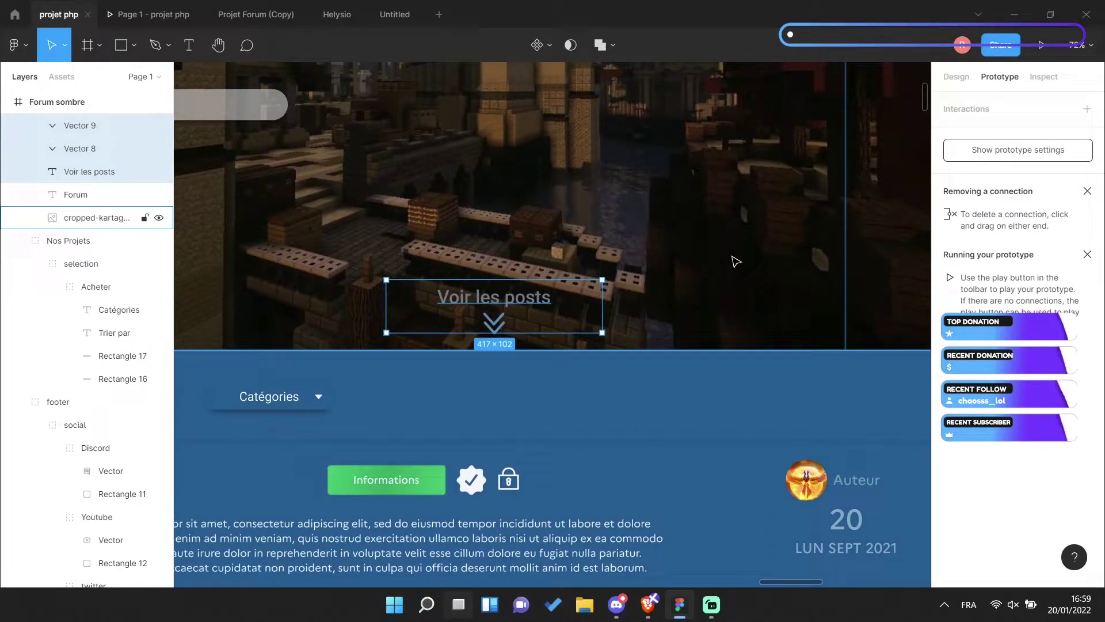
pyautogui.click(1087, 108)
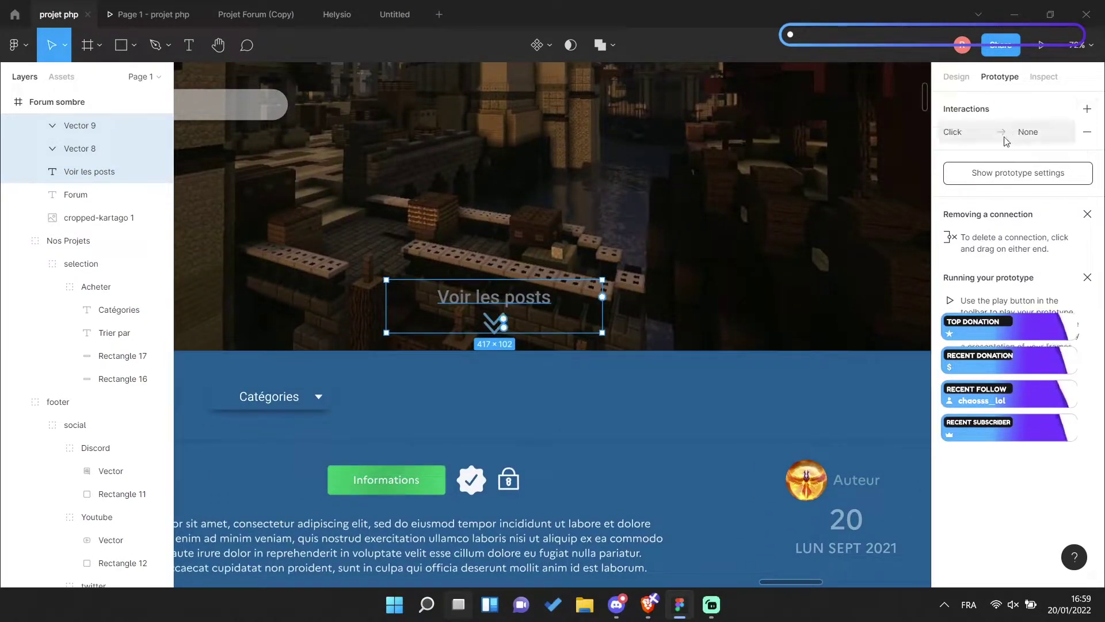
pyautogui.click(806, 348)
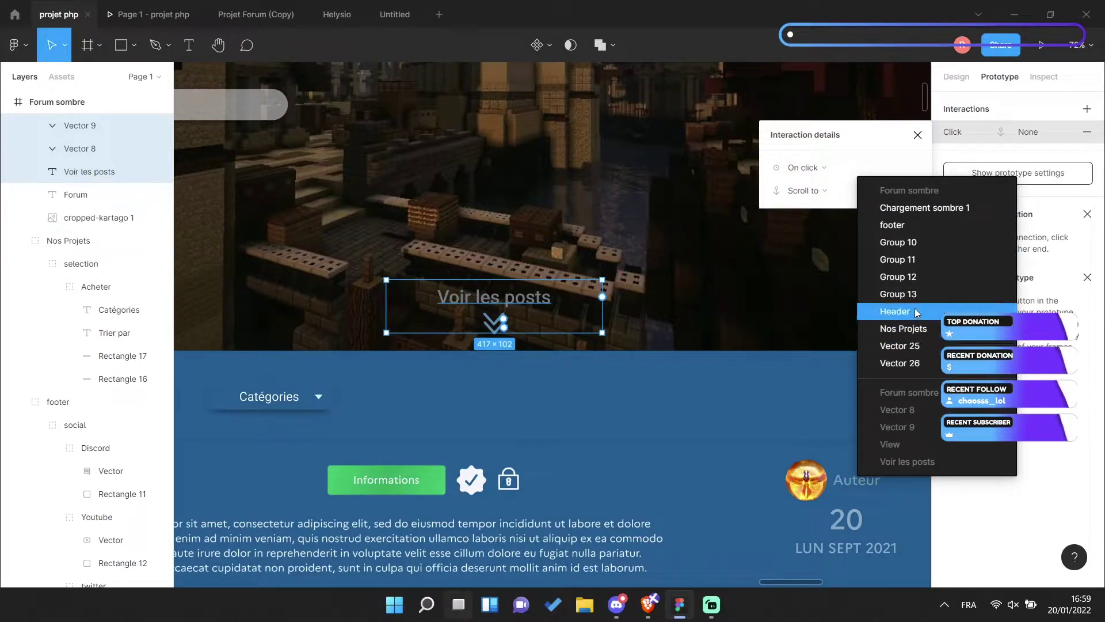
pyautogui.click(911, 332)
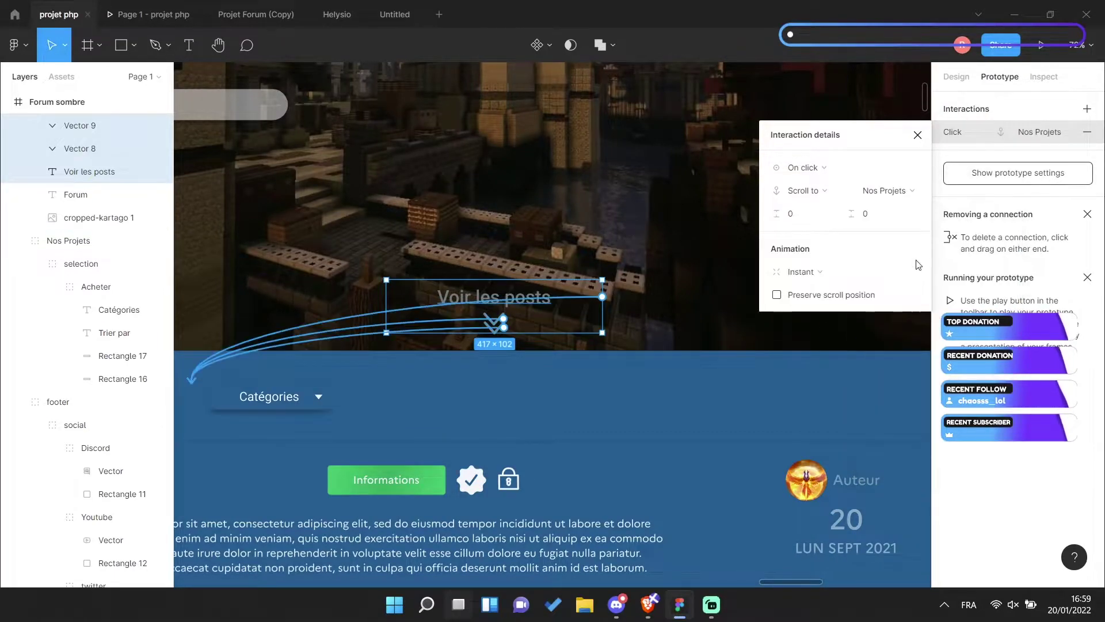
pyautogui.click(803, 272)
pyautogui.scroll(-5, 632, 341)
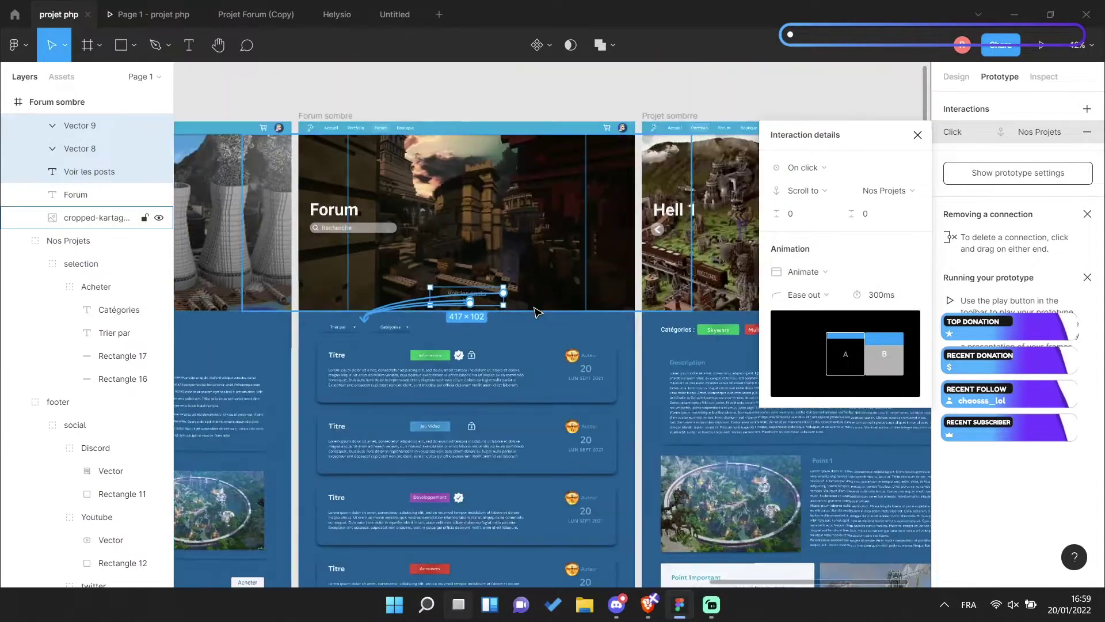
pyautogui.scroll(2, 587, 328)
pyautogui.scroll(2, 587, 328)
pyautogui.scroll(3, 587, 328)
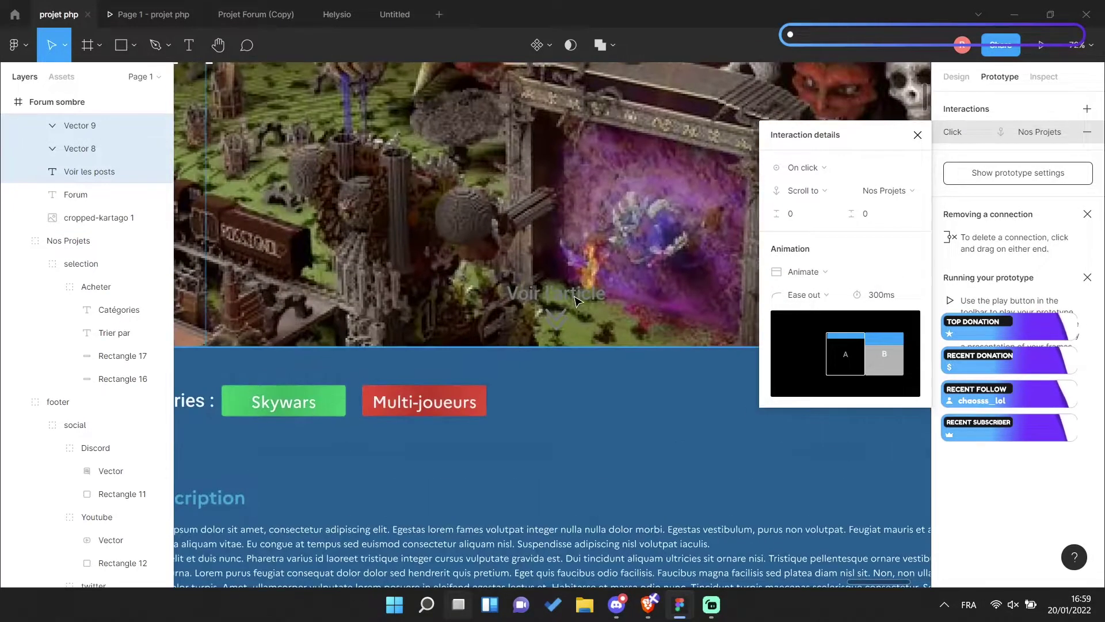
# Make Projet sombre's Voir l'article link scroll to Annonces with Ease out, 300ms
pyautogui.click(563, 311)
pyautogui.hotkey('ctrl', 'v')
pyautogui.hotkey('ctrl', 'v')
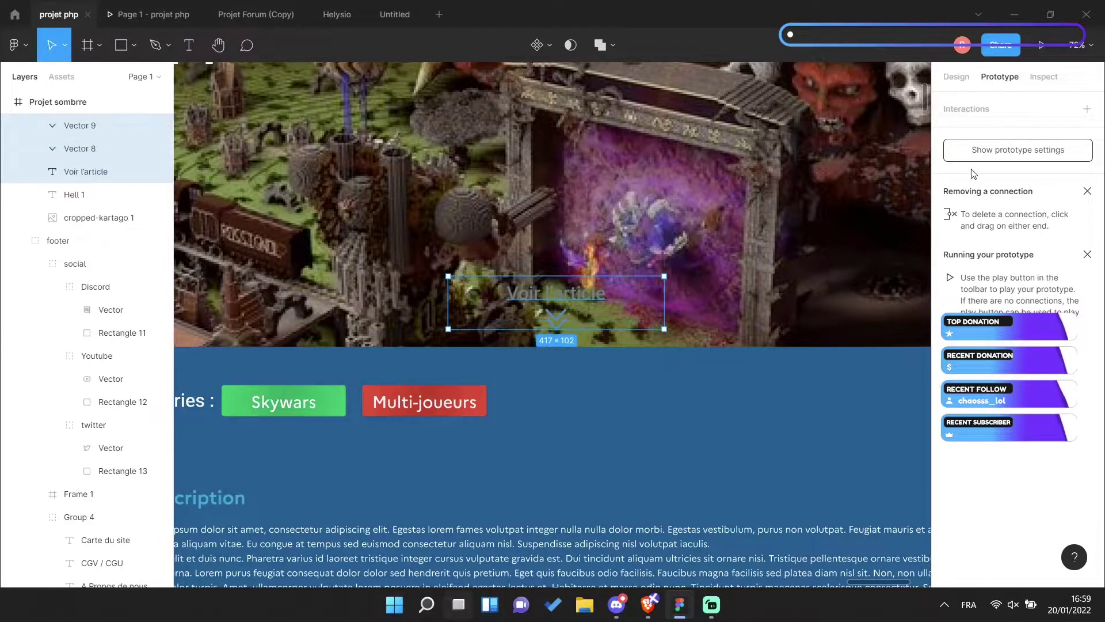
pyautogui.click(1086, 109)
pyautogui.click(833, 348)
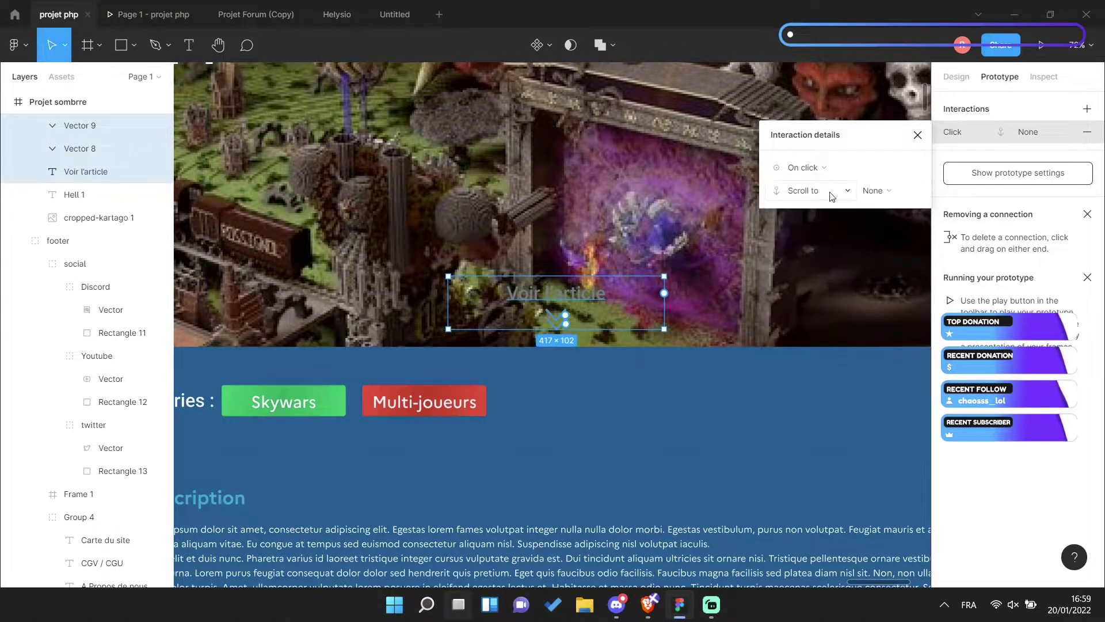
pyautogui.click(888, 191)
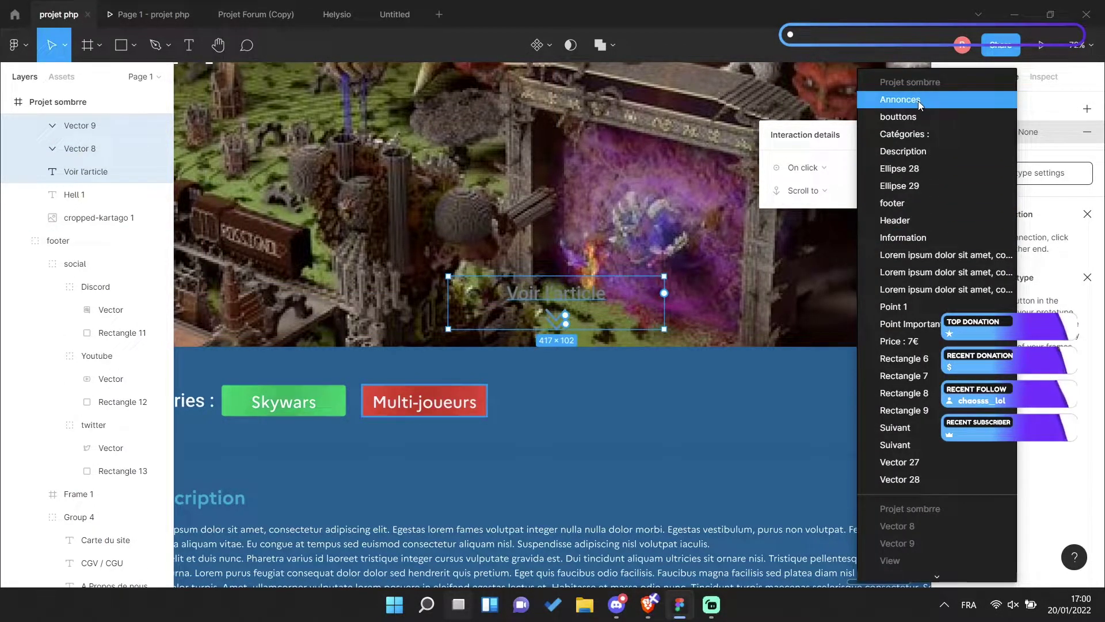
pyautogui.click(919, 105)
pyautogui.click(814, 267)
pyautogui.click(804, 289)
pyautogui.scroll(-5, 828, 457)
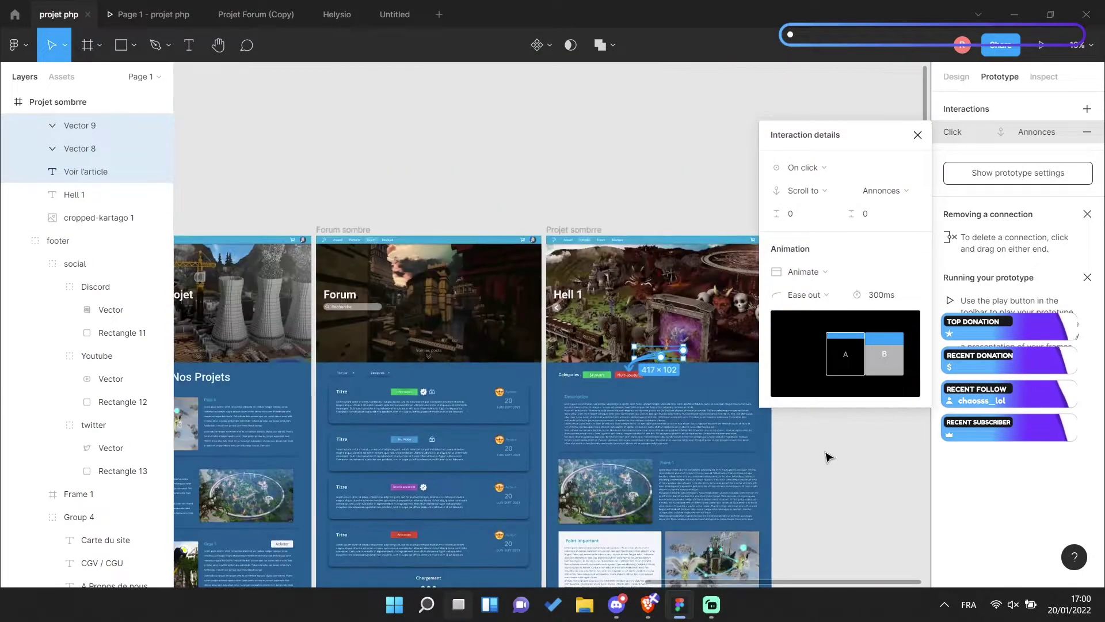
pyautogui.scroll(5, 665, 431)
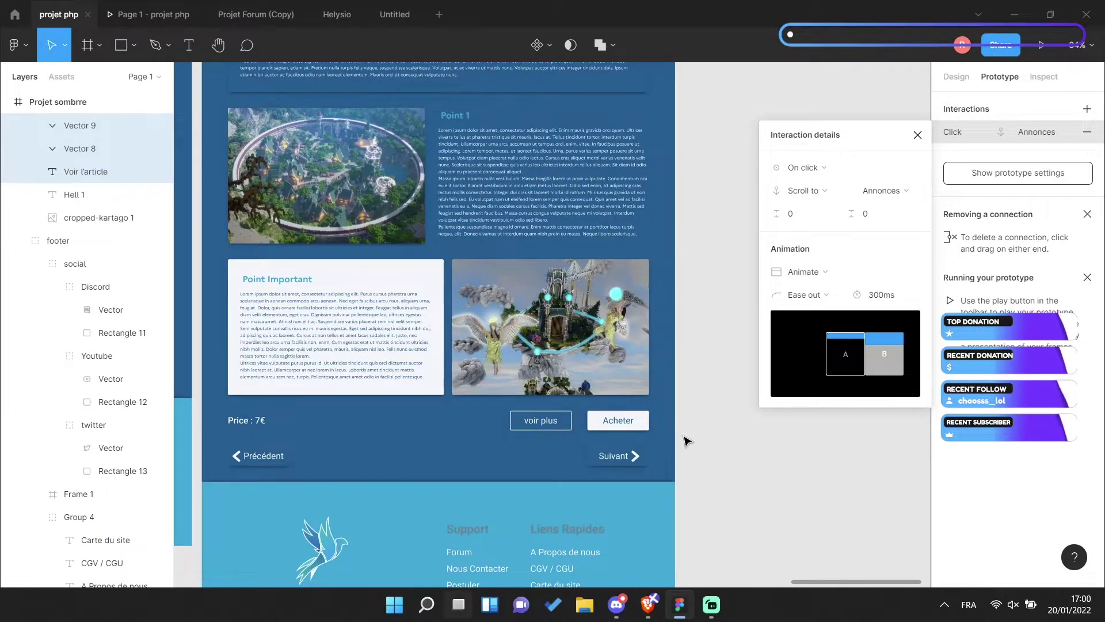
pyautogui.hscroll(-2, 686, 441)
# Relabel Projet sombre's voir plus button 'ajouter au panier', widening its box and centring the text
pyautogui.doubleClick(609, 410)
pyautogui.write('ajouter au panier')
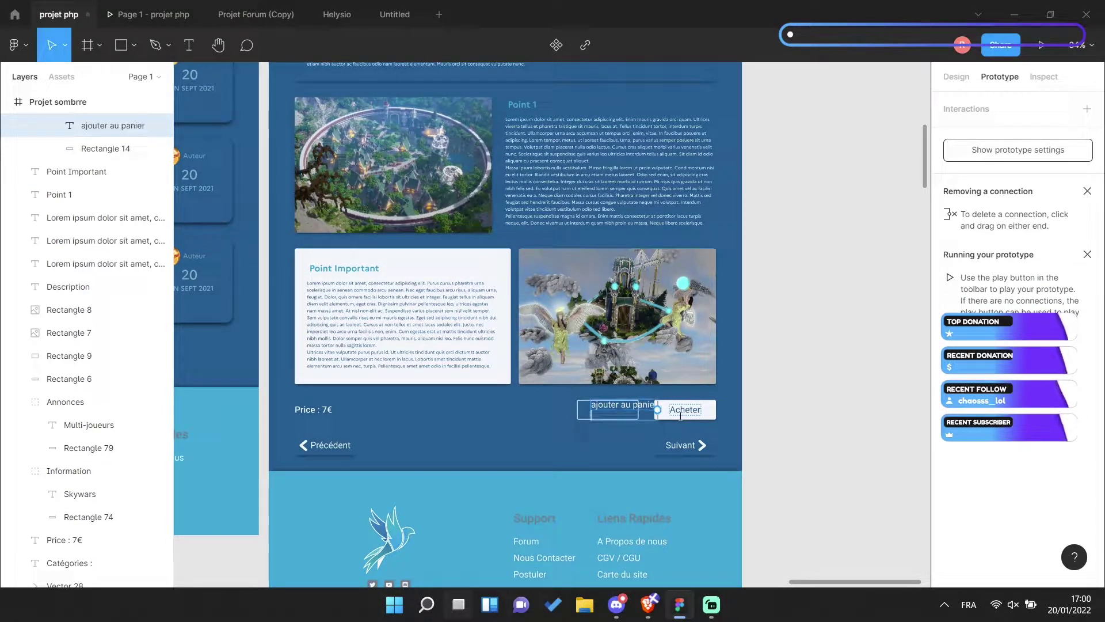
pyautogui.scroll(3, 594, 419)
pyautogui.scroll(3, 573, 420)
pyautogui.click(572, 420)
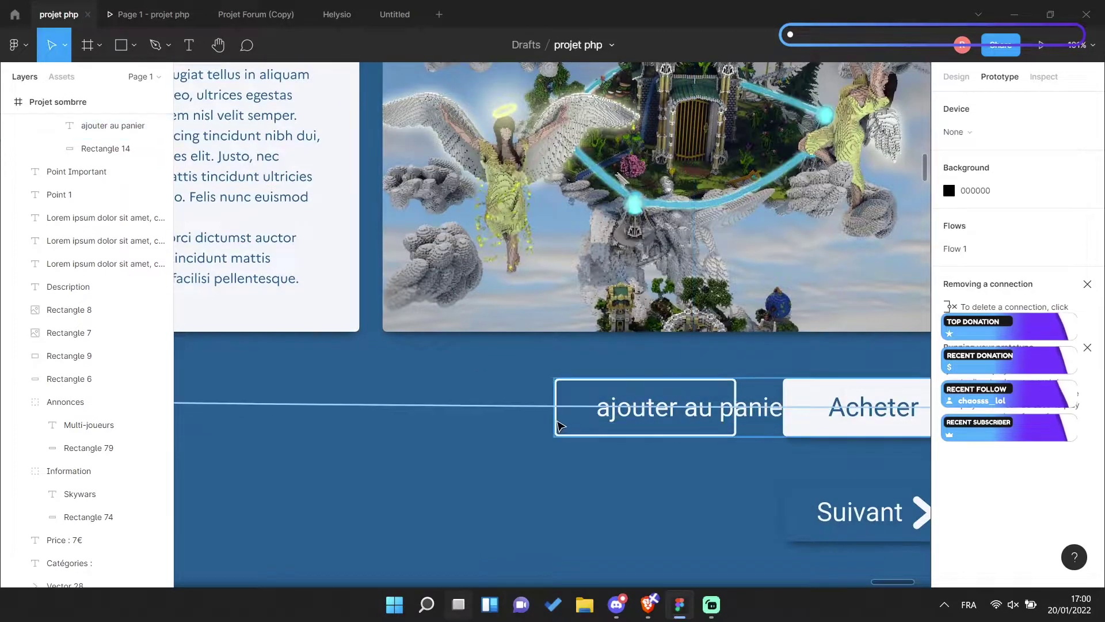
pyautogui.press('Escape')
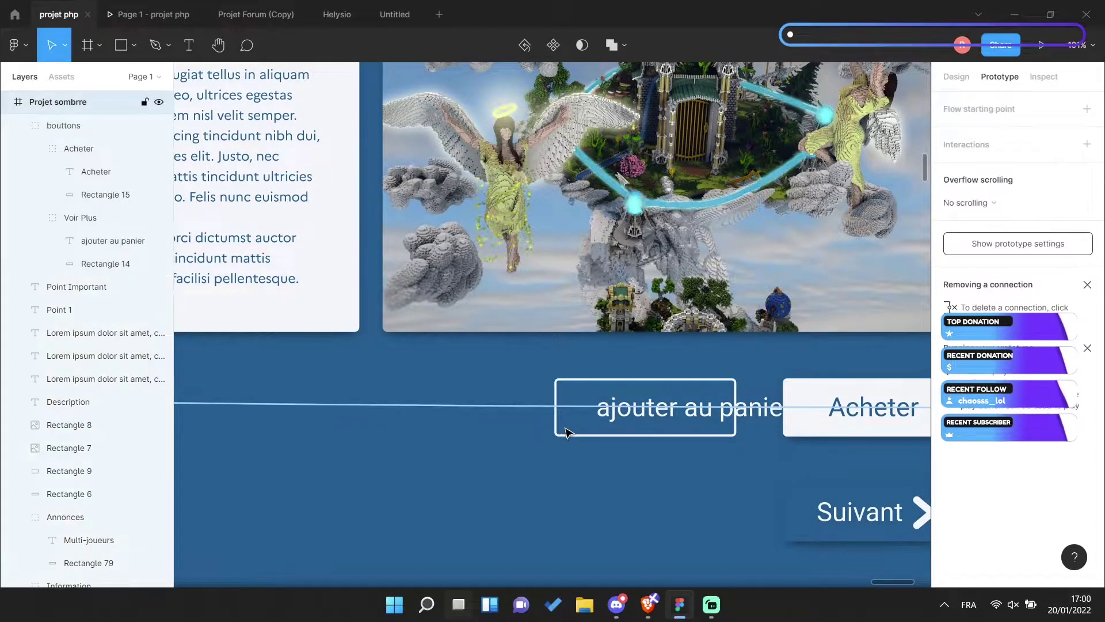
pyautogui.click(562, 439)
pyautogui.moveTo(555, 435); pyautogui.dragTo(493, 435)
pyautogui.click(568, 425)
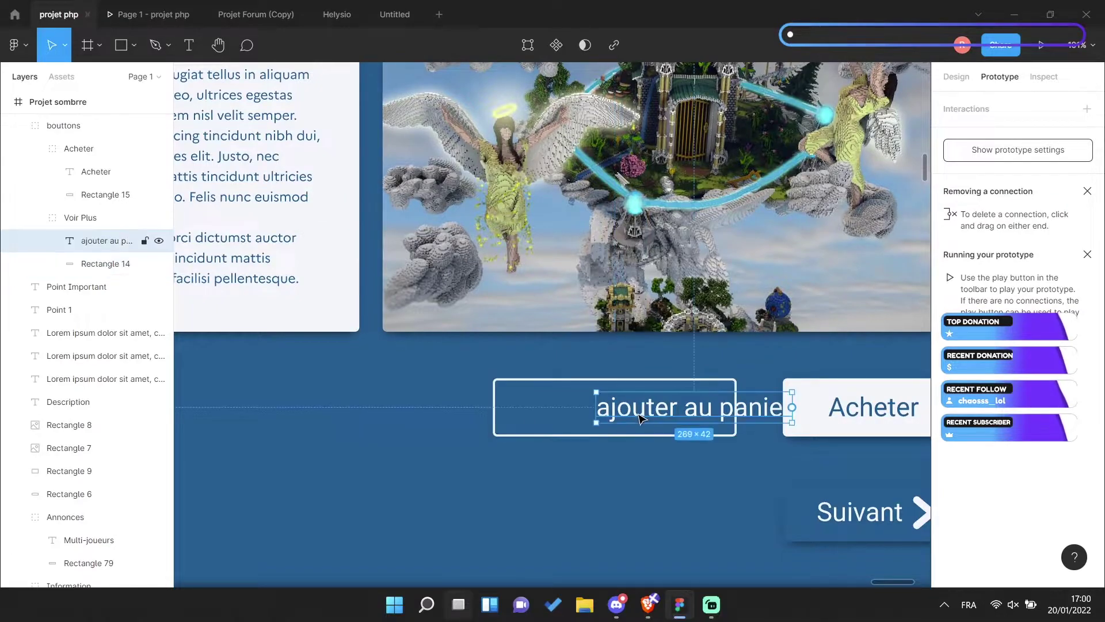
pyautogui.moveTo(569, 425); pyautogui.dragTo(565, 420)
pyautogui.click(602, 432)
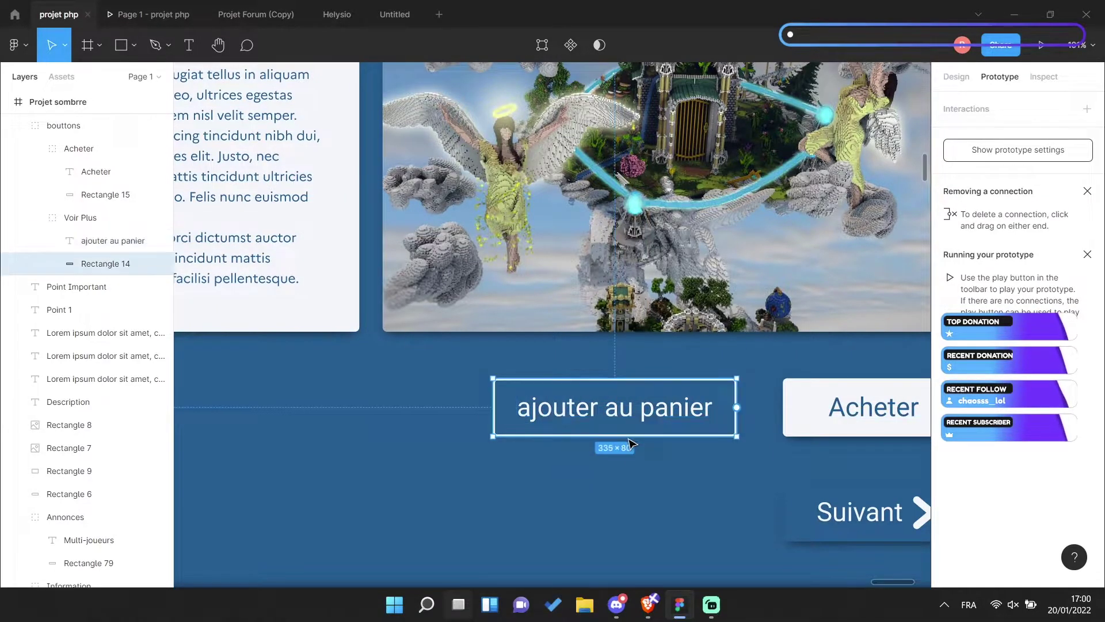
pyautogui.keyDown('ctrl'); pyautogui.scroll(-10, 673, 434); pyautogui.keyUp('ctrl')
pyautogui.keyDown('ctrl'); pyautogui.scroll(-5, 801, 463); pyautogui.keyUp('ctrl')
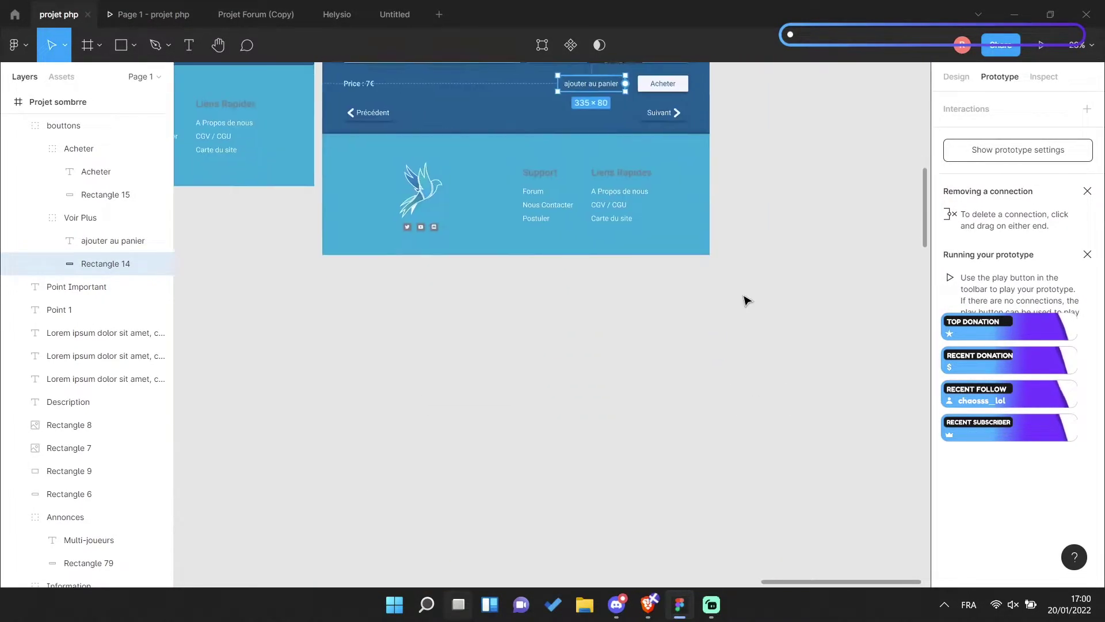
pyautogui.keyDown('ctrl'); pyautogui.scroll(3, 698, 251); pyautogui.keyUp('ctrl')
pyautogui.keyDown('ctrl'); pyautogui.scroll(5, 672, 286); pyautogui.keyUp('ctrl')
pyautogui.keyDown('ctrl'); pyautogui.scroll(5, 587, 345); pyautogui.keyUp('ctrl')
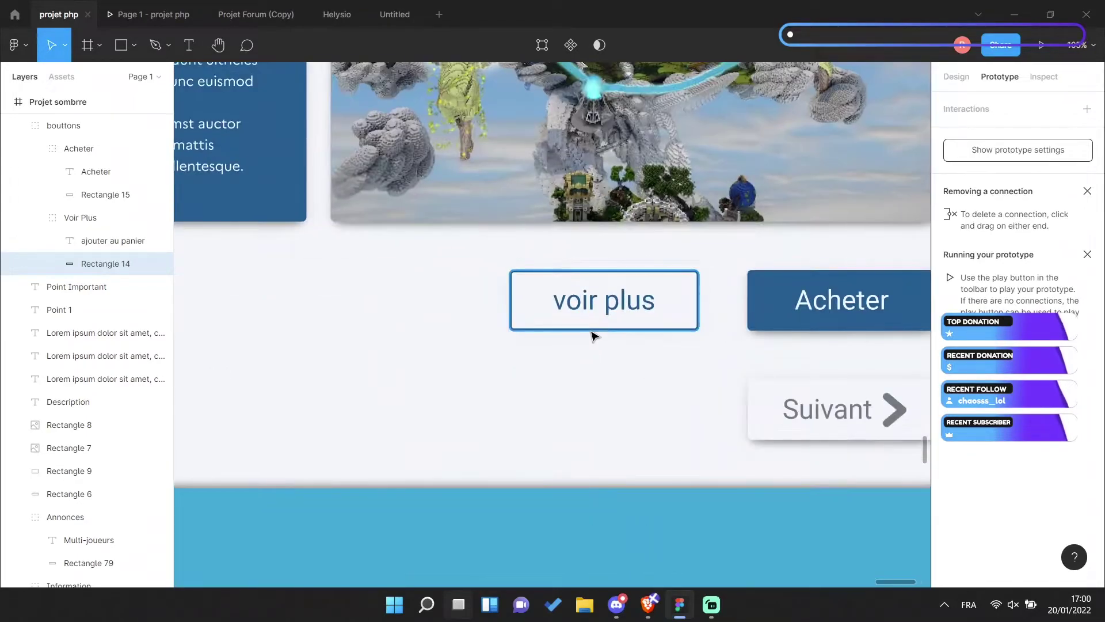
# Relabel the light Projet page's voir plus button 'ajouter au panier' and centre the text
pyautogui.click(592, 294)
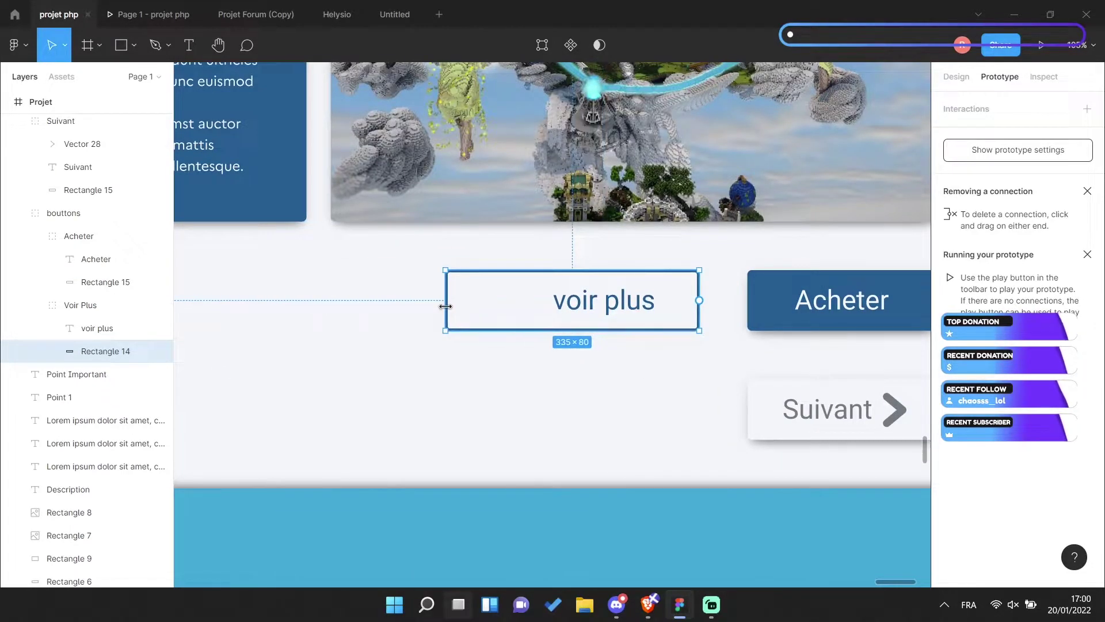
pyautogui.doubleClick(603, 297)
pyautogui.write('ajouter au panier')
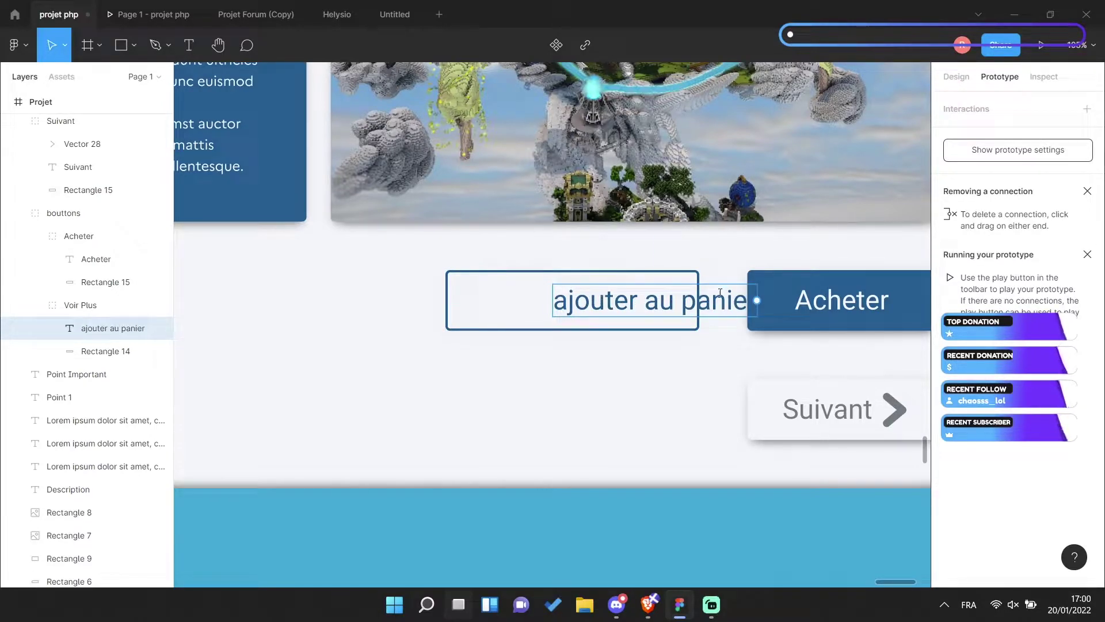
pyautogui.press('Escape')
pyautogui.moveTo(653, 304); pyautogui.dragTo(579, 306)
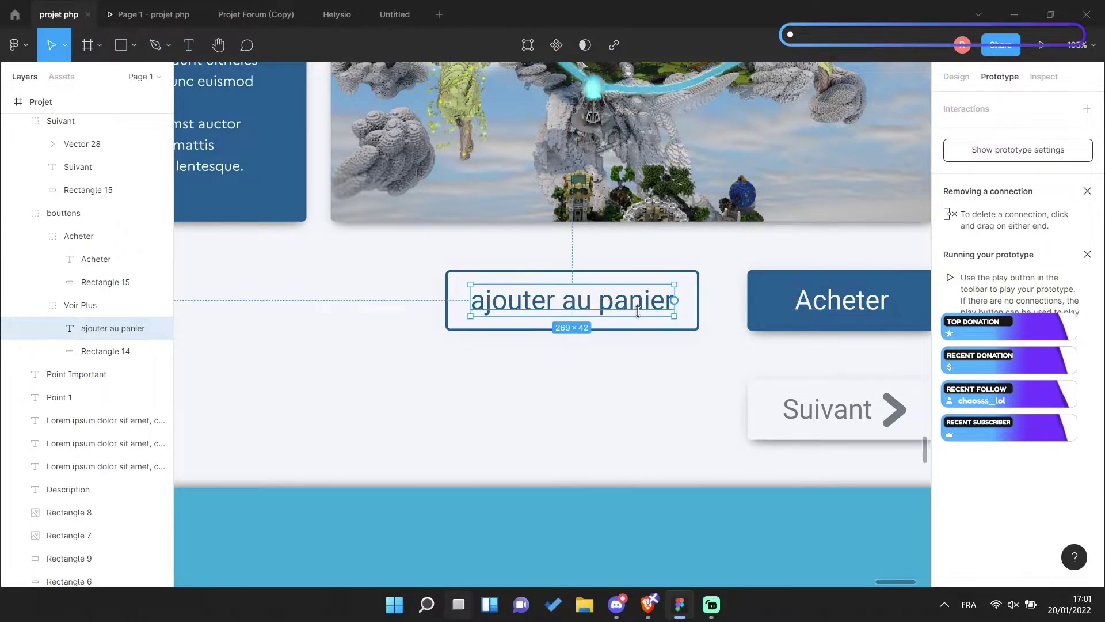
pyautogui.scroll(-5, 789, 284)
pyautogui.scroll(-3, 789, 294)
pyautogui.scroll(-2, 708, 390)
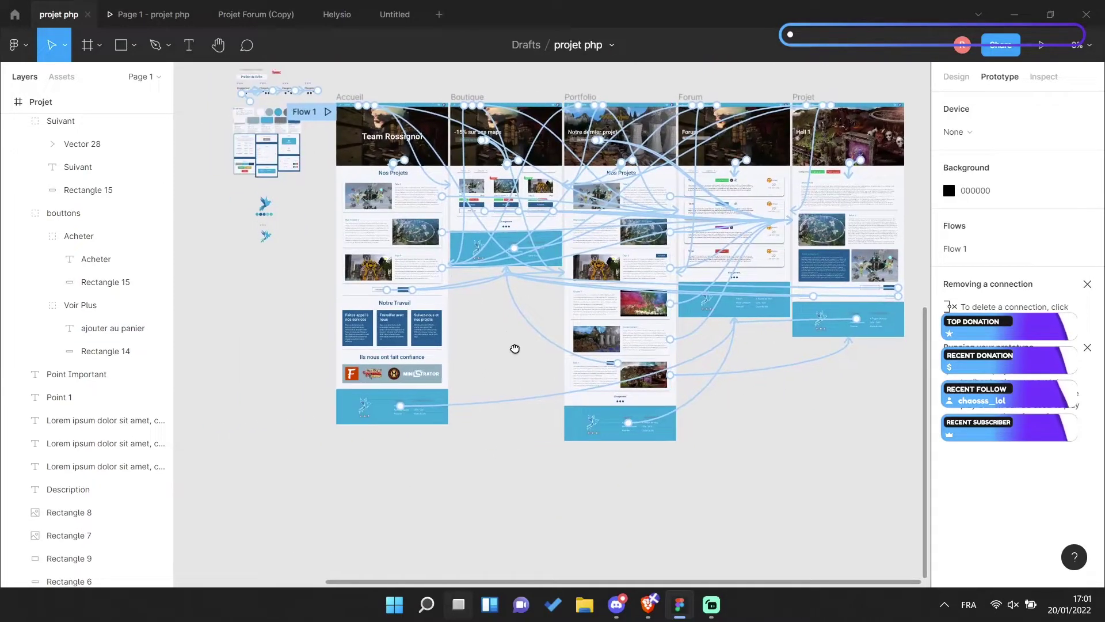
pyautogui.scroll(2, 585, 432)
pyautogui.scroll(2, 516, 305)
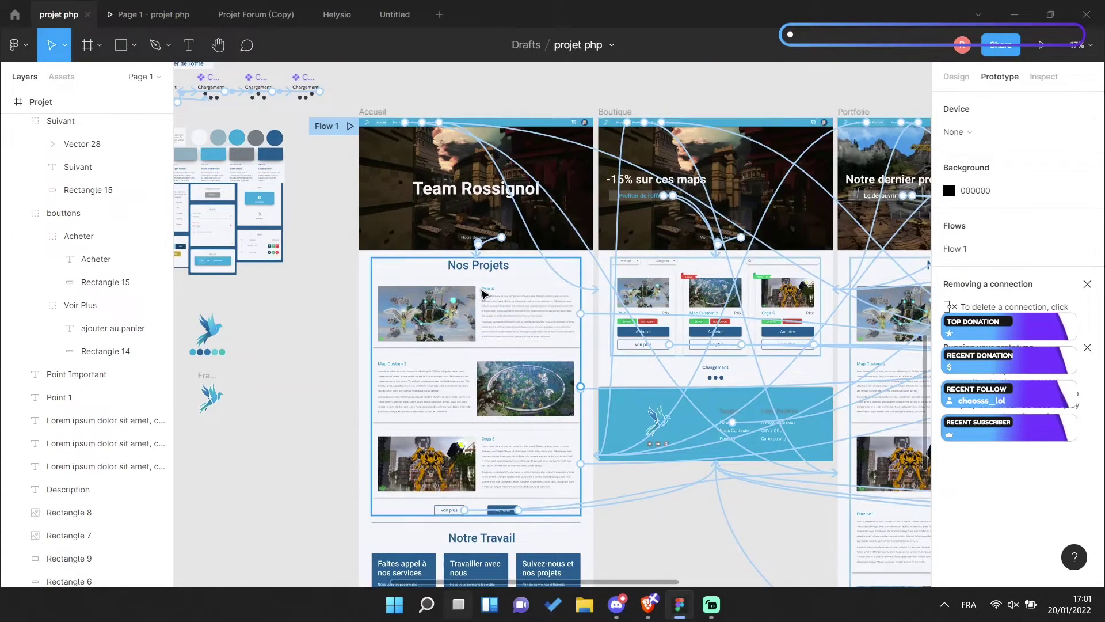
pyautogui.click(482, 294)
pyautogui.click(109, 466)
pyautogui.keyDown('shift'); pyautogui.click(128, 511); pyautogui.keyUp('shift')
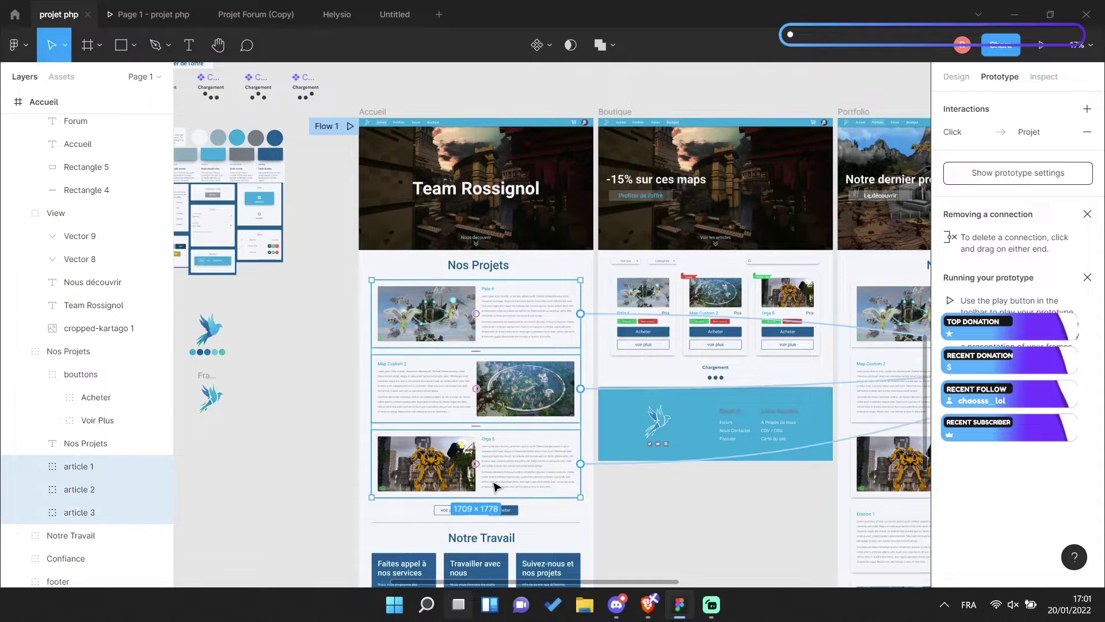
pyautogui.hscroll(3, 598, 518)
pyautogui.scroll(3, 580, 470)
pyautogui.scroll(-10, 580, 470)
pyautogui.scroll(3, 486, 474)
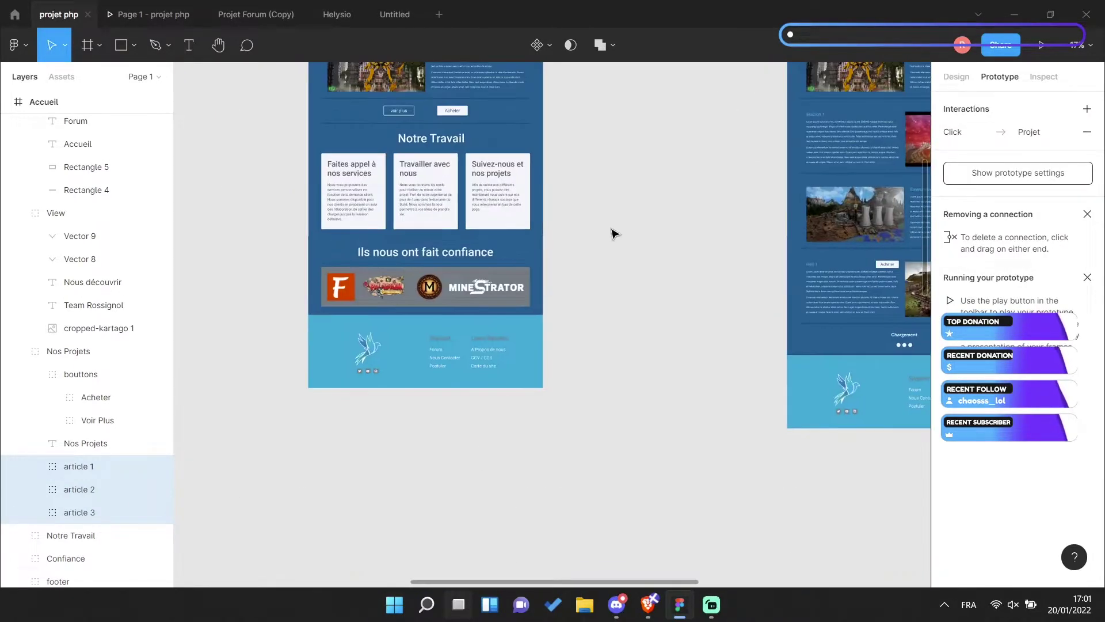
pyautogui.click(683, 239)
pyautogui.scroll(4, 633, 412)
pyautogui.scroll(2, 461, 444)
pyautogui.click(460, 443)
pyautogui.click(79, 194)
pyautogui.keyDown('shift'); pyautogui.click(80, 425); pyautogui.keyUp('shift')
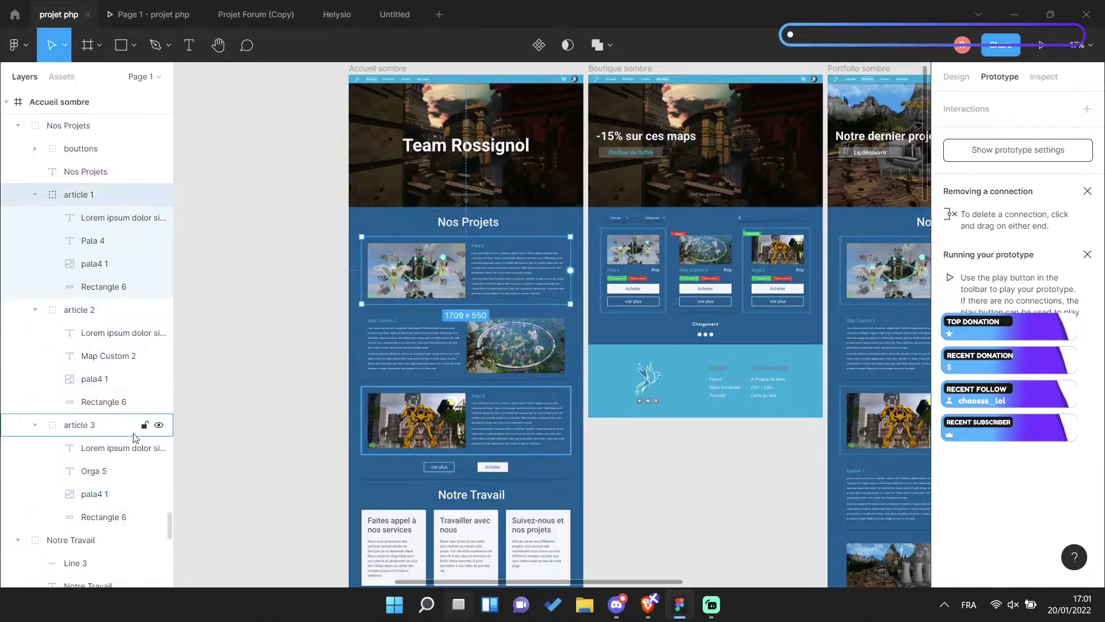
pyautogui.moveTo(675, 506)
pyautogui.mouseDown()
pyautogui.moveTo(493, 506)
pyautogui.moveTo(613, 516)
pyautogui.mouseUp()
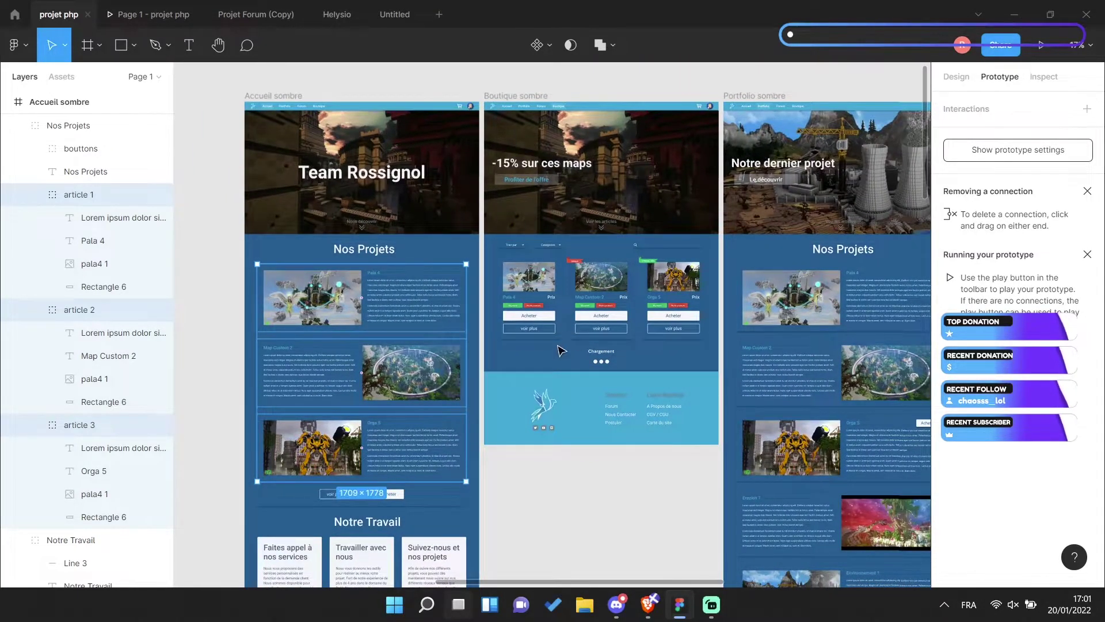
pyautogui.scroll(3, 561, 349)
pyautogui.scroll(2, 570, 339)
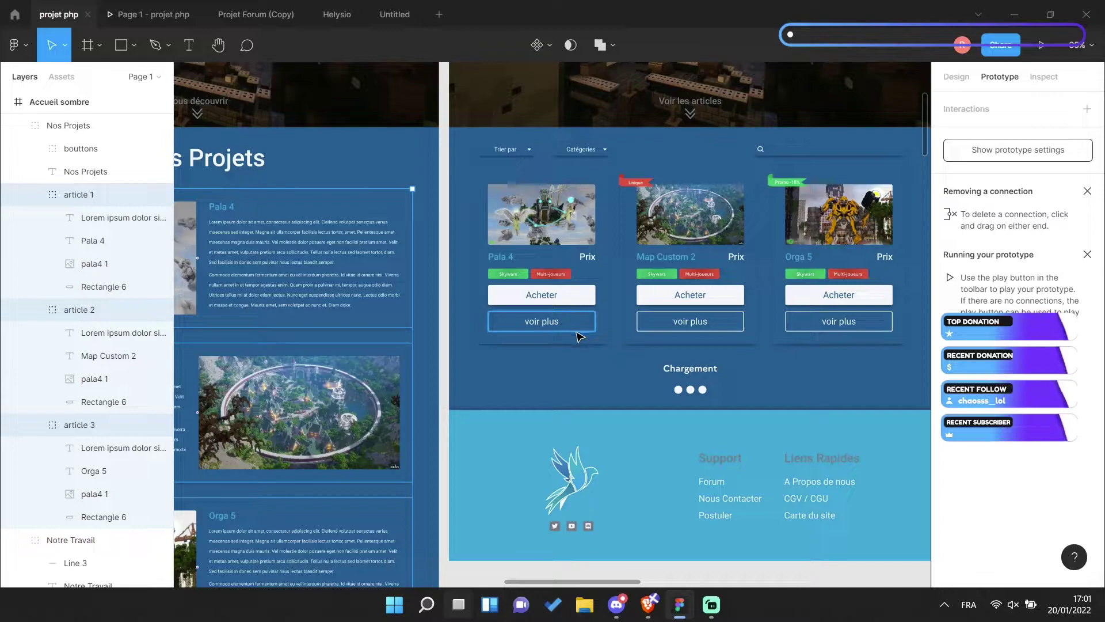
# Give the dark home page articles a click interaction navigating to the Projet frame
pyautogui.click(1086, 109)
pyautogui.click(822, 193)
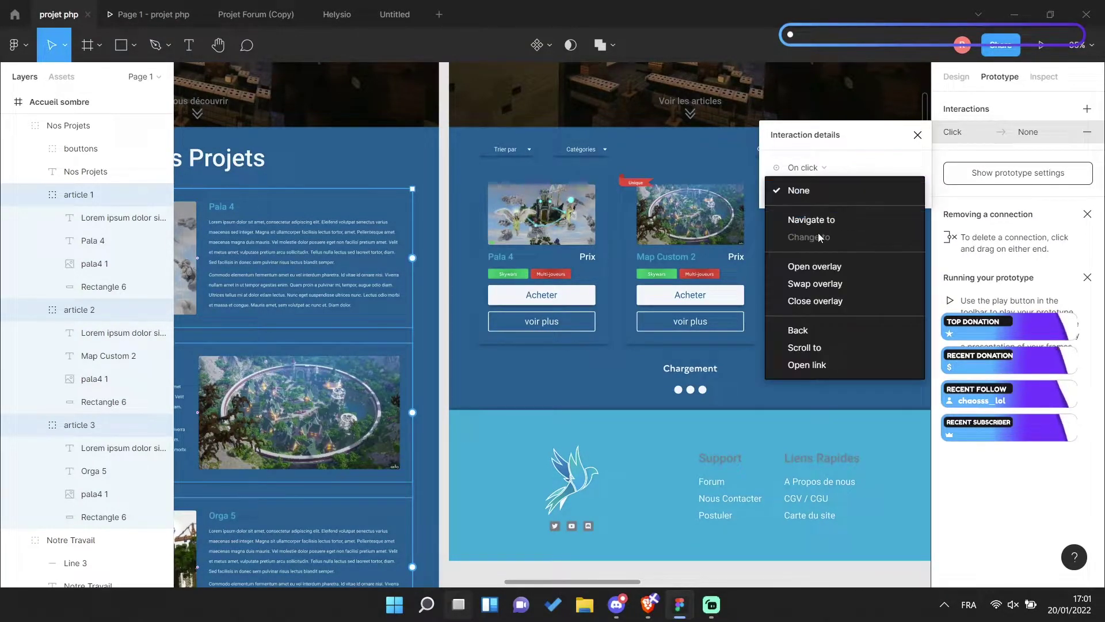
pyautogui.click(829, 217)
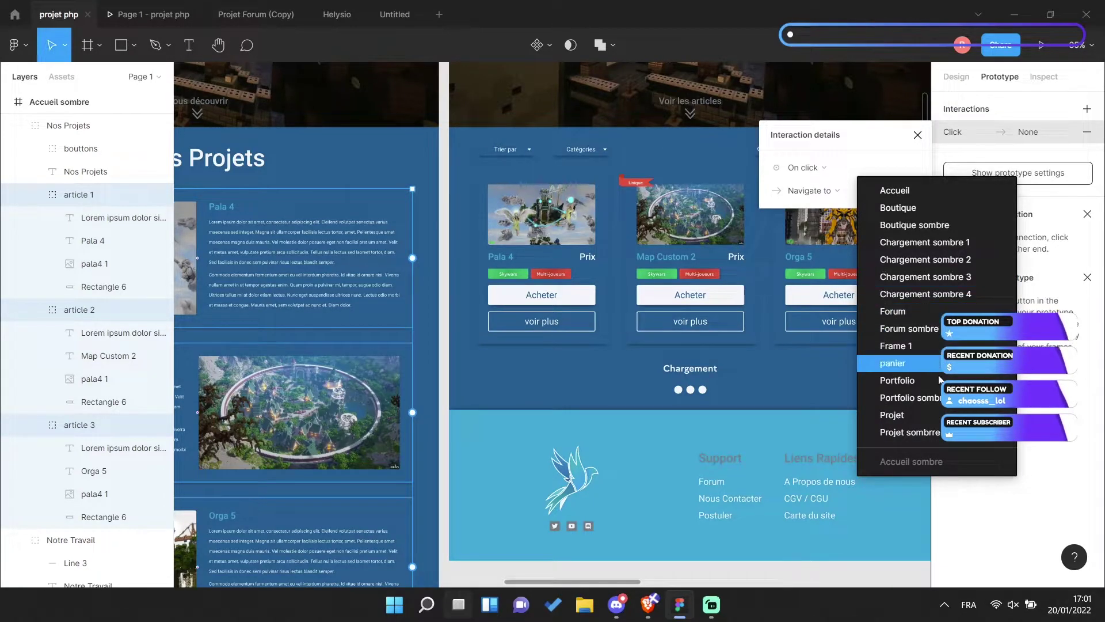
pyautogui.click(898, 415)
# Select the three Boutique sombre voir plus buttons, starting with Pala 4's
pyautogui.moveTo(610, 386); pyautogui.dragTo(586, 394)
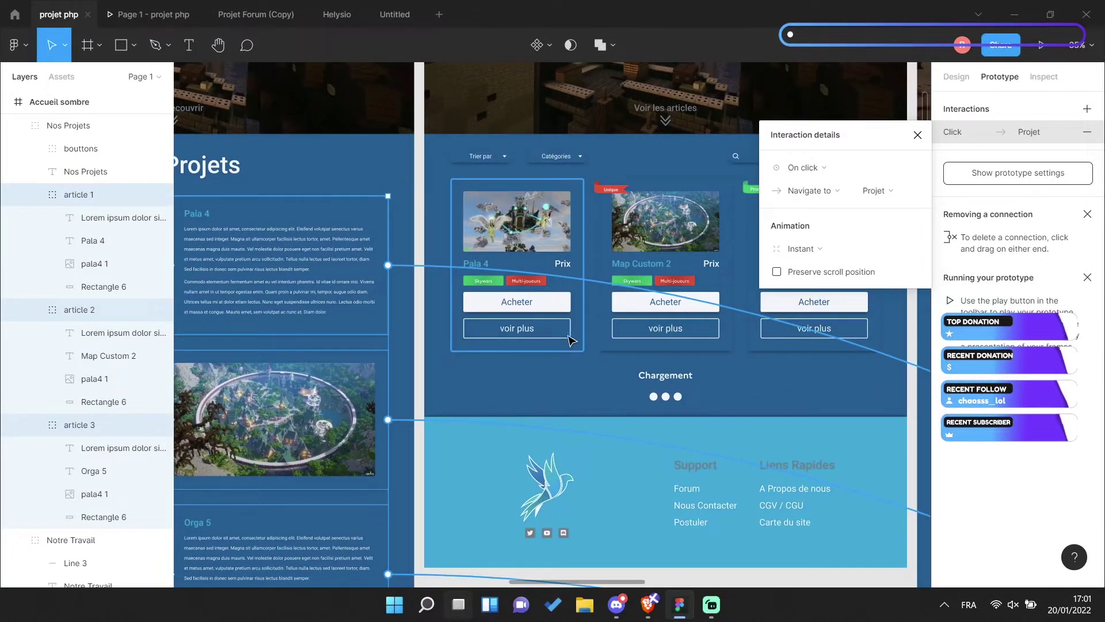
pyautogui.click(554, 337)
pyautogui.scroll(2, 103, 198)
pyautogui.scroll(-3, 104, 259)
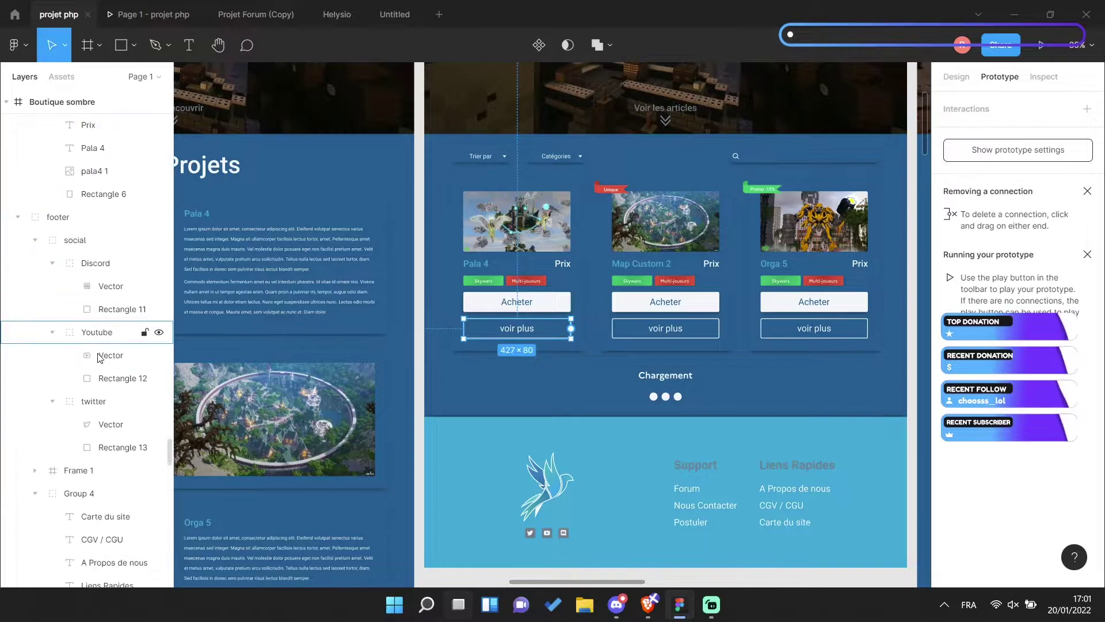
pyautogui.scroll(-5, 103, 328)
pyautogui.scroll(-5, 91, 399)
pyautogui.scroll(-5, 93, 392)
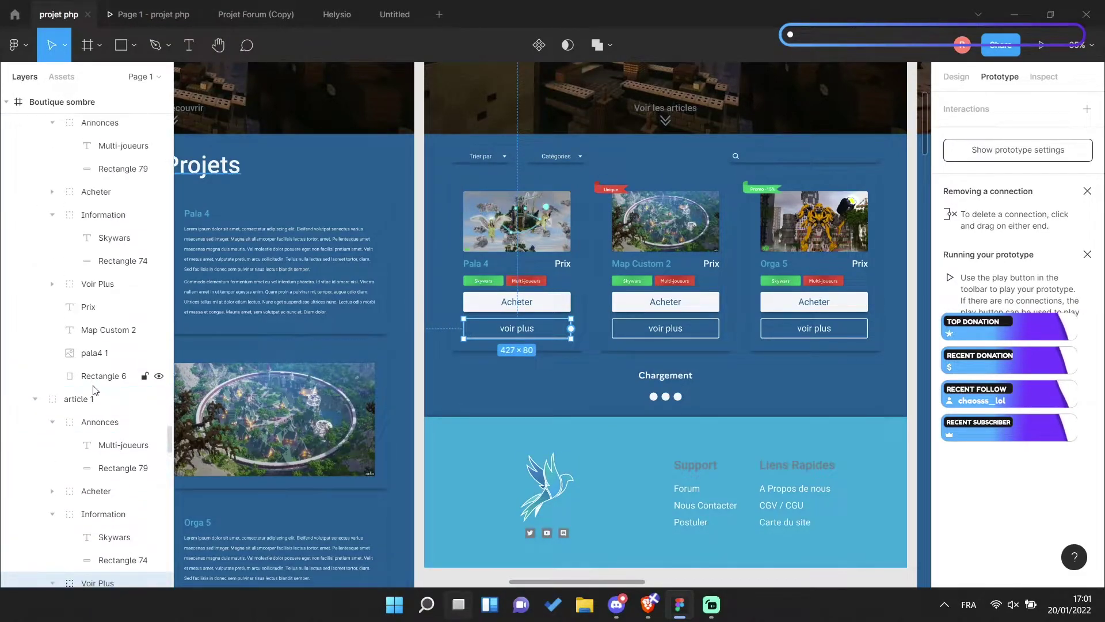
pyautogui.keyDown('shift'); pyautogui.click(106, 285); pyautogui.keyUp('shift')
pyautogui.keyDown('shift'); pyautogui.click(98, 300); pyautogui.keyUp('shift')
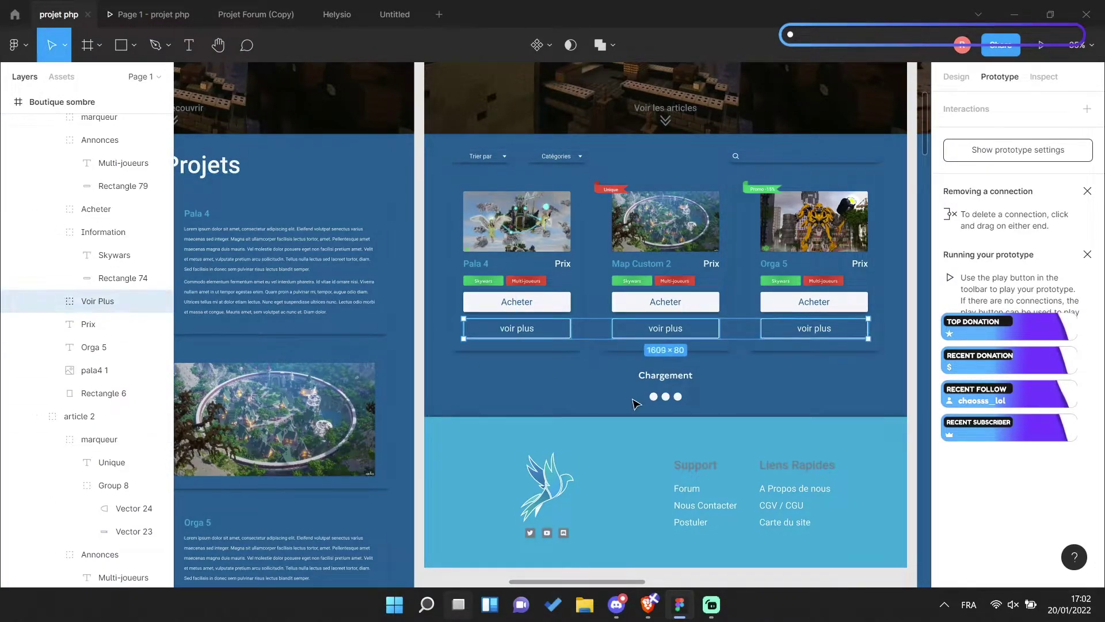
pyautogui.hscroll(3, 581, 419)
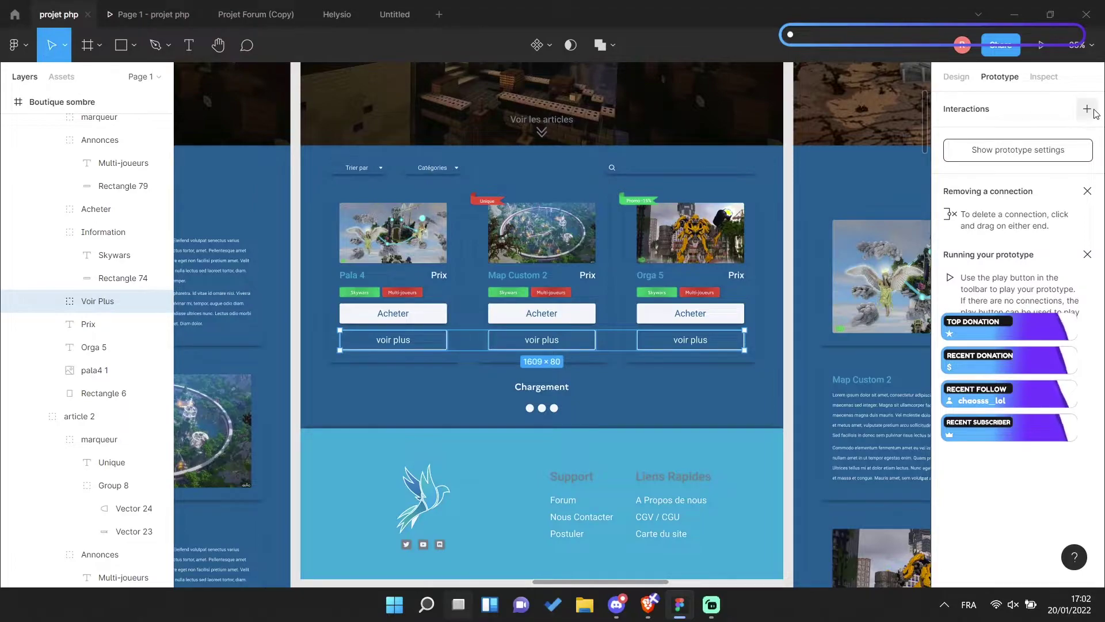
# Make the selected voir plus buttons navigate to Projet sombre on click
pyautogui.click(1087, 109)
pyautogui.click(805, 190)
pyautogui.click(806, 220)
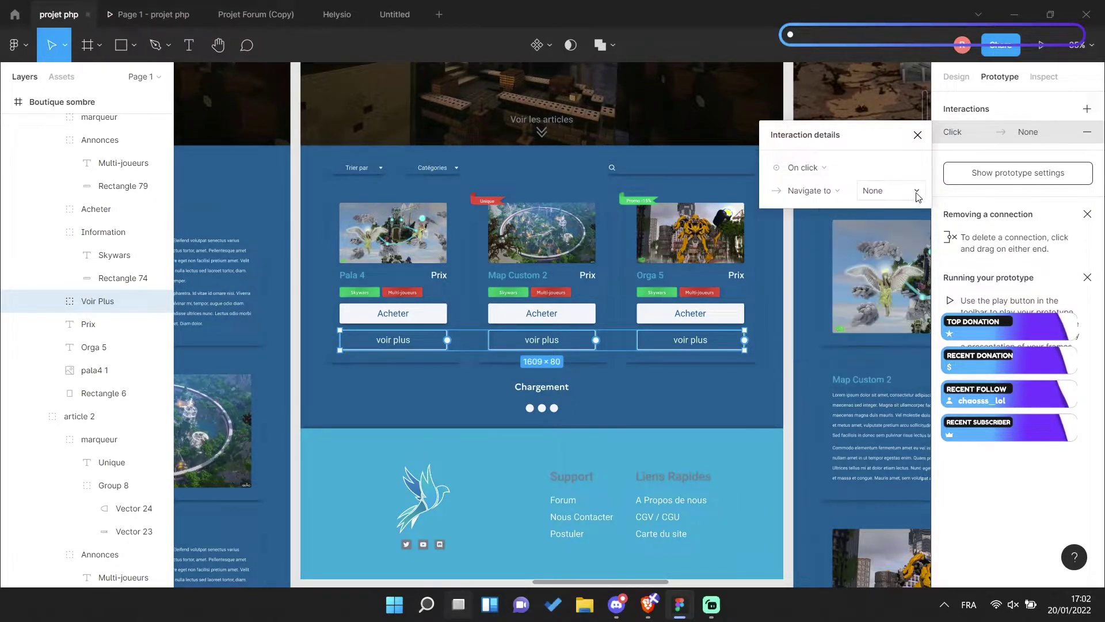
pyautogui.click(919, 191)
pyautogui.click(886, 414)
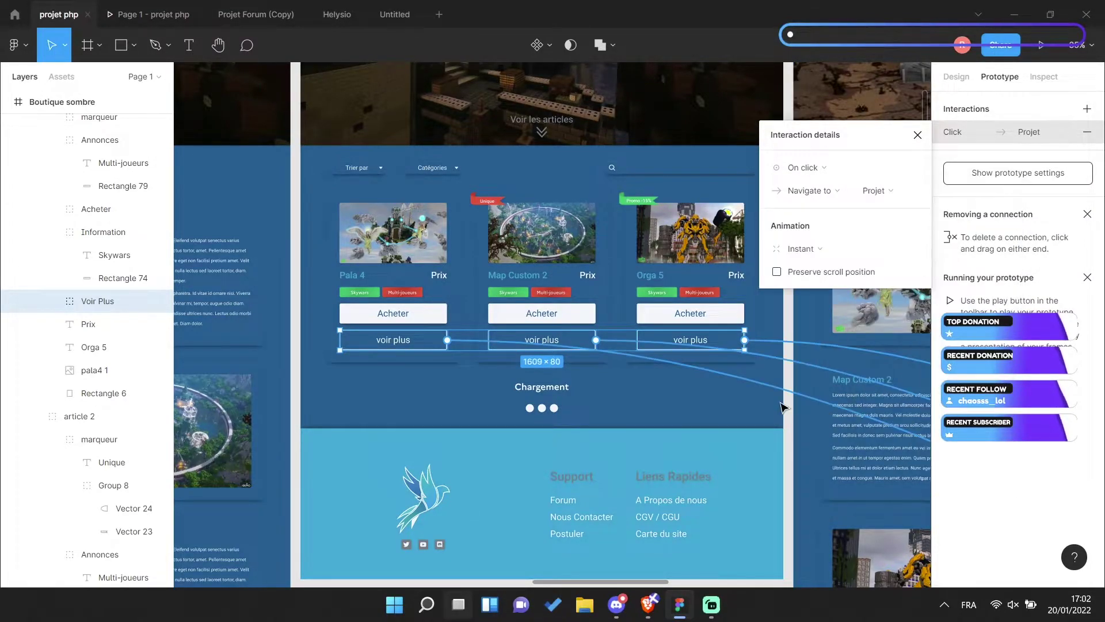
pyautogui.click(875, 191)
pyautogui.click(901, 322)
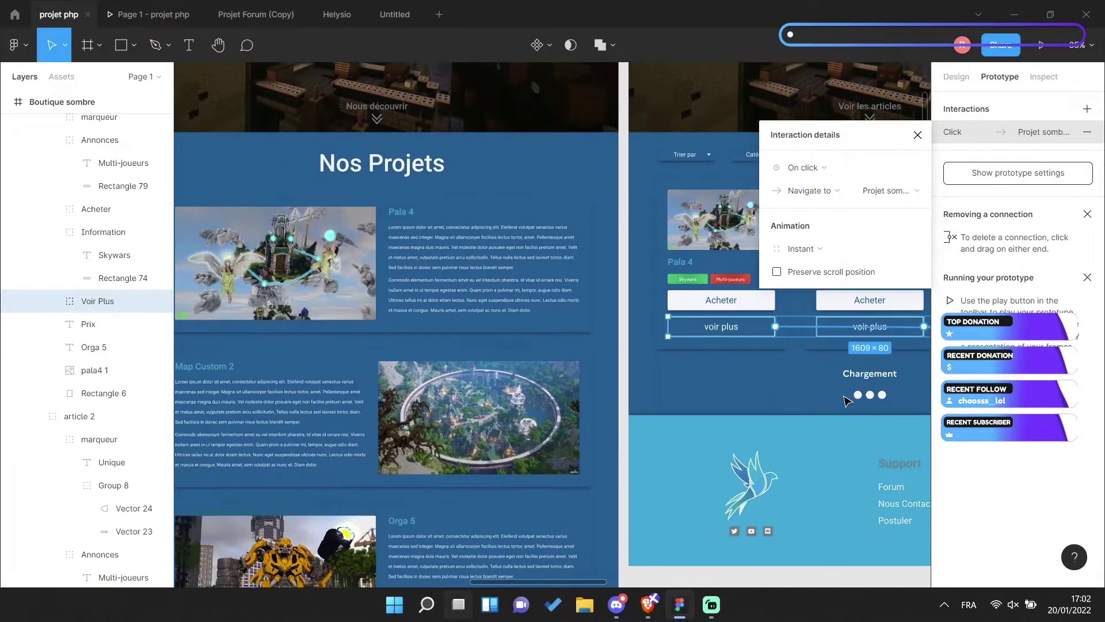
# Change the Accueil sombre articles' click destination to the Projet sombre frame
pyautogui.click(405, 311)
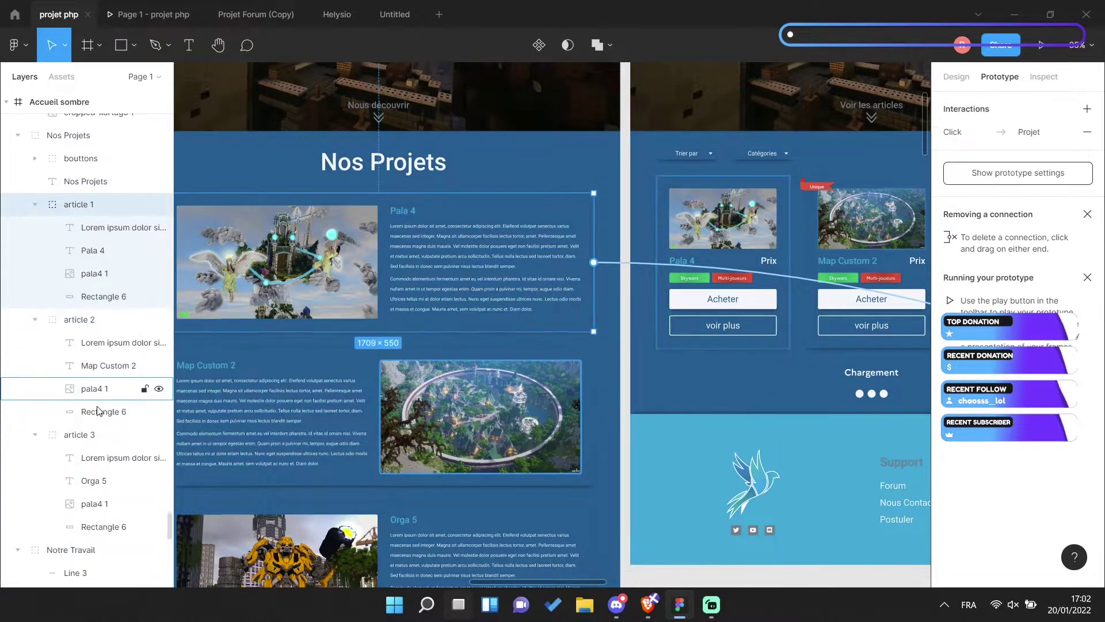
pyautogui.click(978, 132)
pyautogui.click(887, 191)
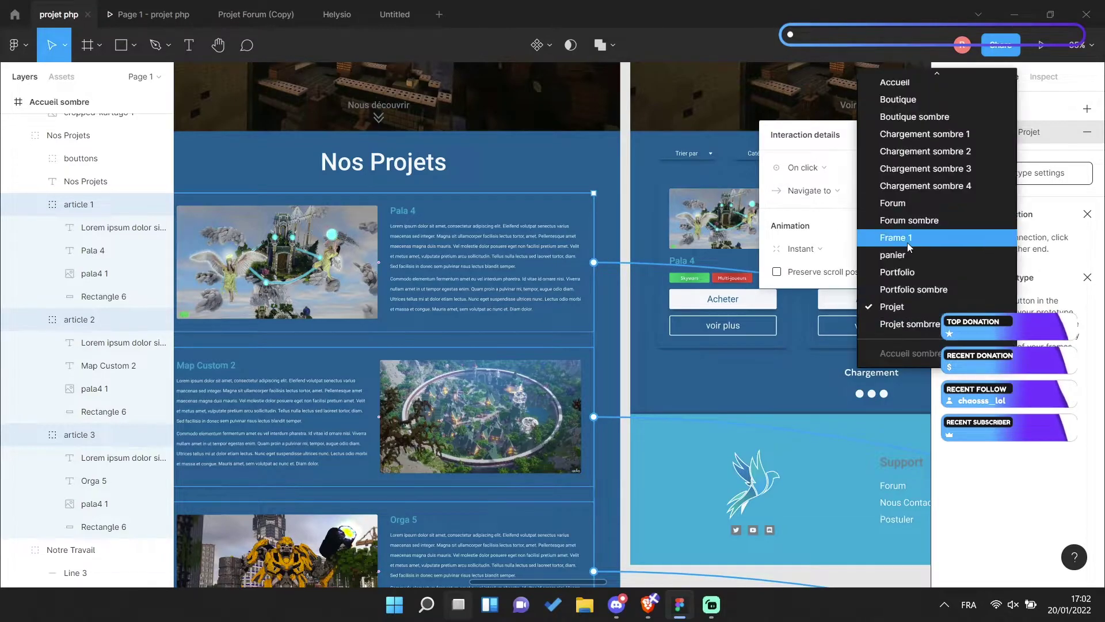
pyautogui.click(908, 305)
pyautogui.click(887, 190)
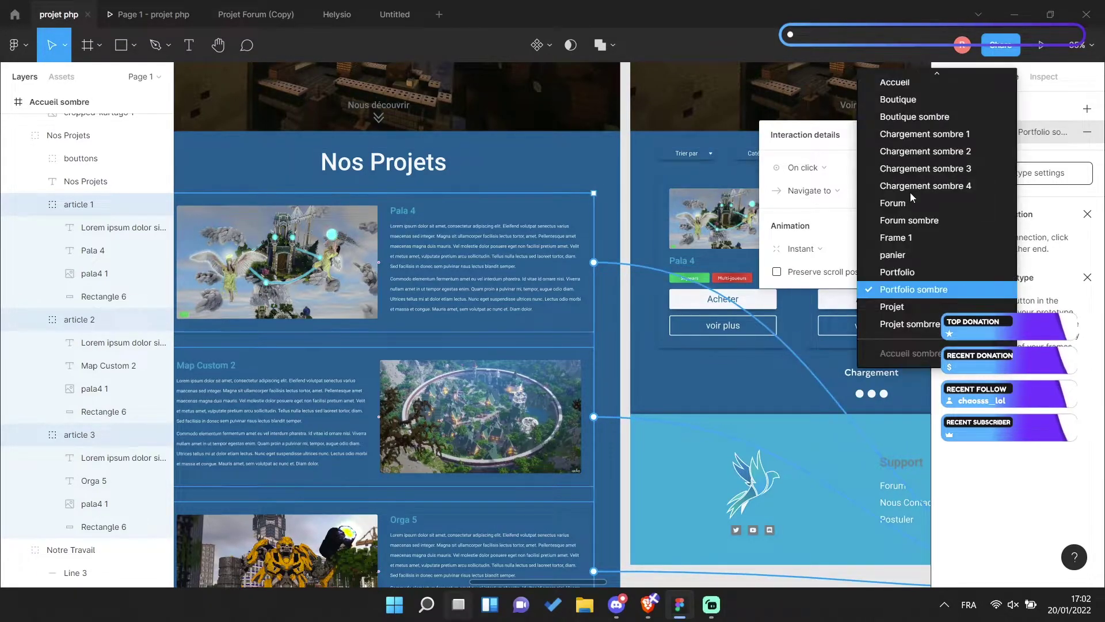
pyautogui.click(903, 321)
pyautogui.keyDown('ctrl'); pyautogui.scroll(-3, 666, 369); pyautogui.keyUp('ctrl')
pyautogui.scroll(-3, 666, 369)
pyautogui.hscroll(2, 666, 369)
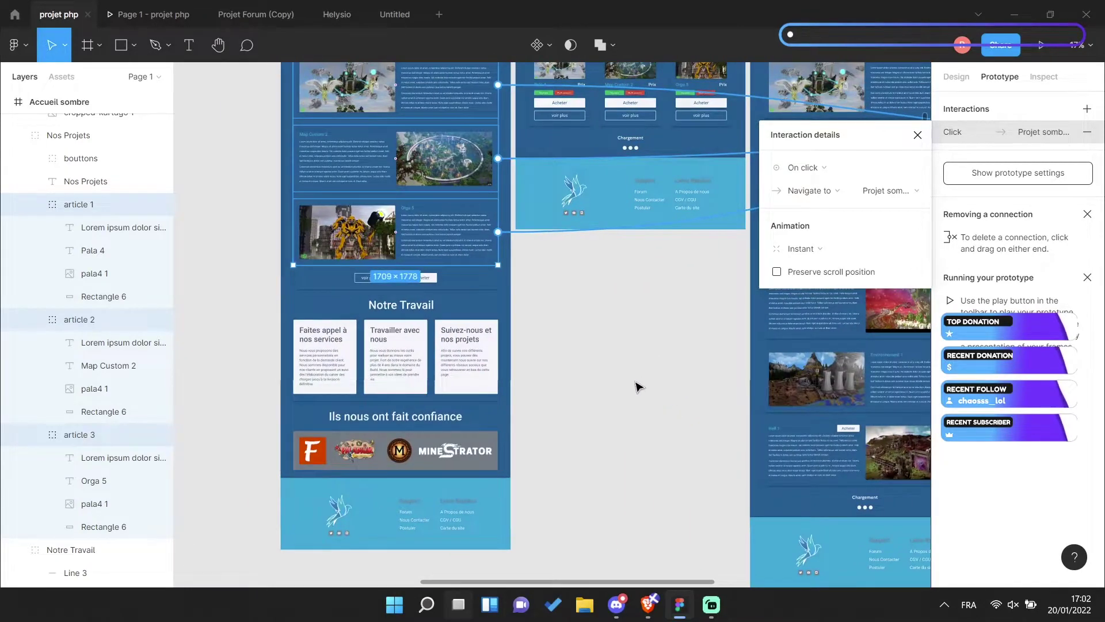
pyautogui.click(636, 386)
# Make Projet sombre's Forum footer link navigate to Forum sombre on click
pyautogui.scroll(-2, 658, 323)
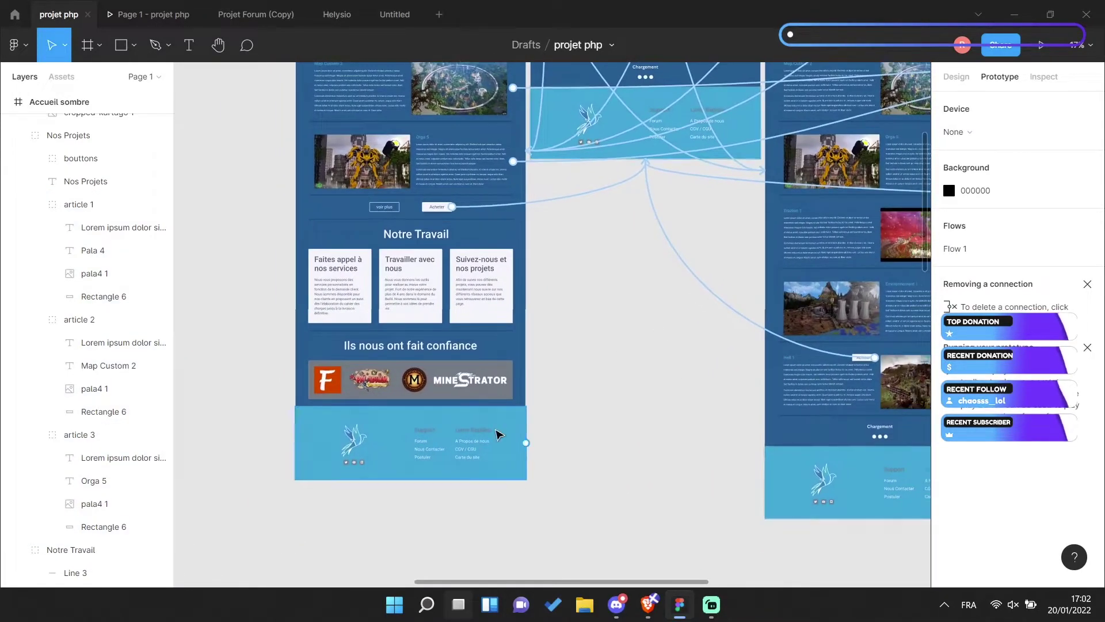
pyautogui.doubleClick(403, 443)
pyautogui.hscroll(4, 566, 435)
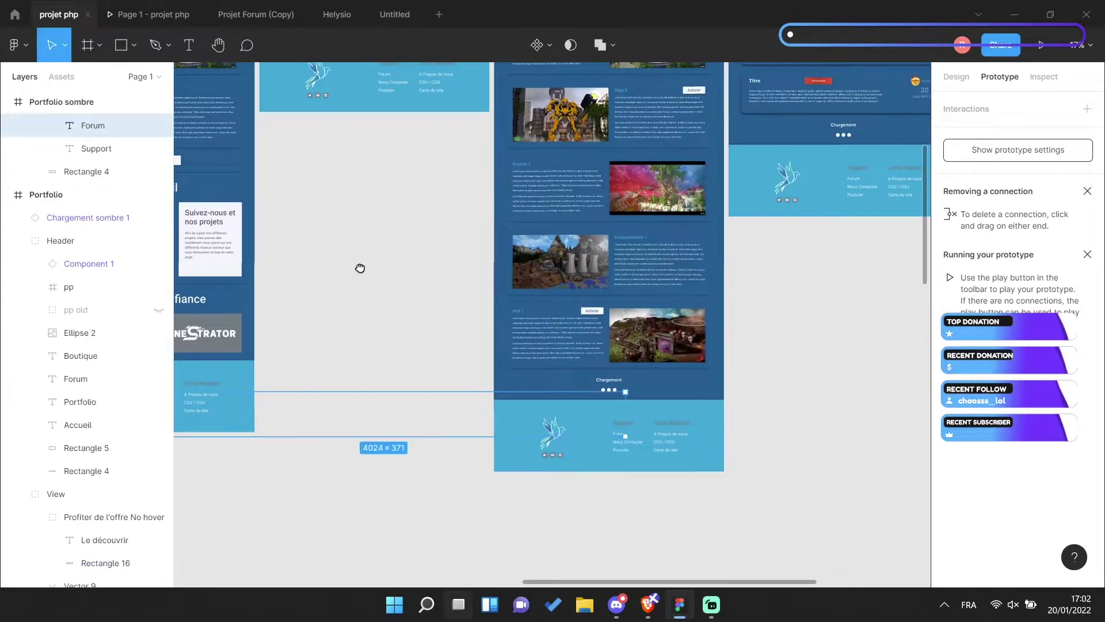
pyautogui.scroll(3, 361, 266)
pyautogui.hscroll(6, 644, 464)
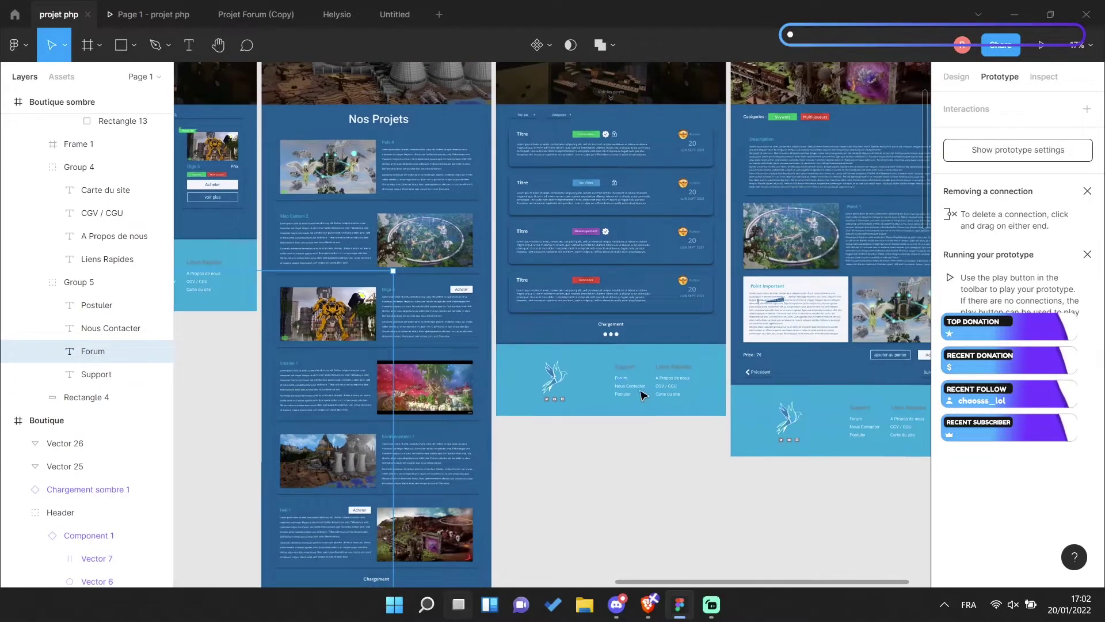
pyautogui.hscroll(4, 662, 403)
pyautogui.hscroll(-3, 632, 476)
pyautogui.click(1087, 108)
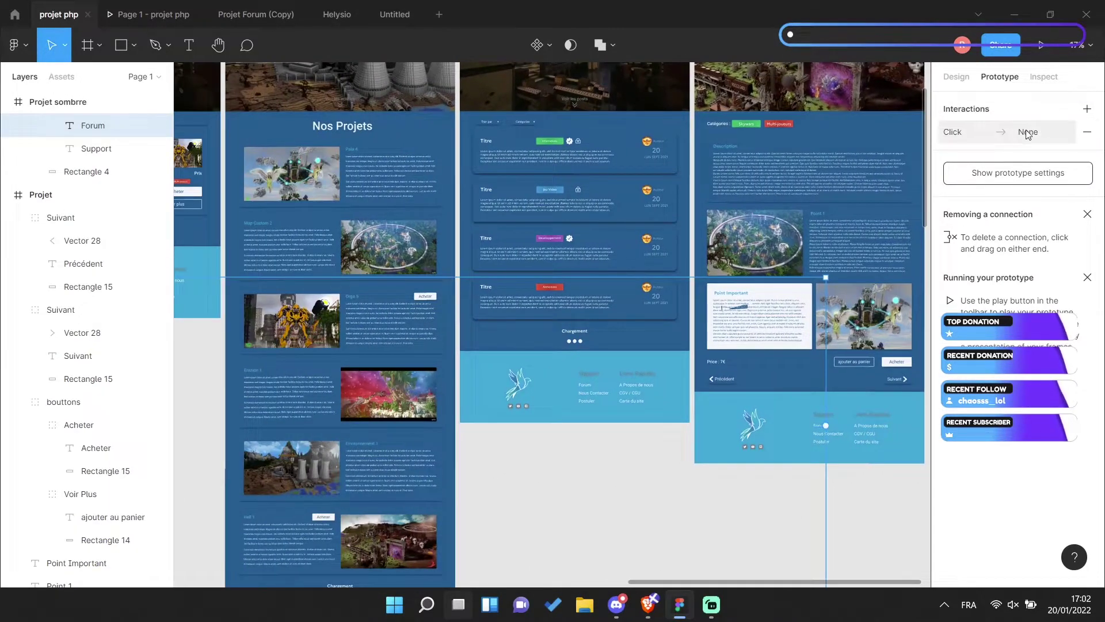
pyautogui.click(875, 190)
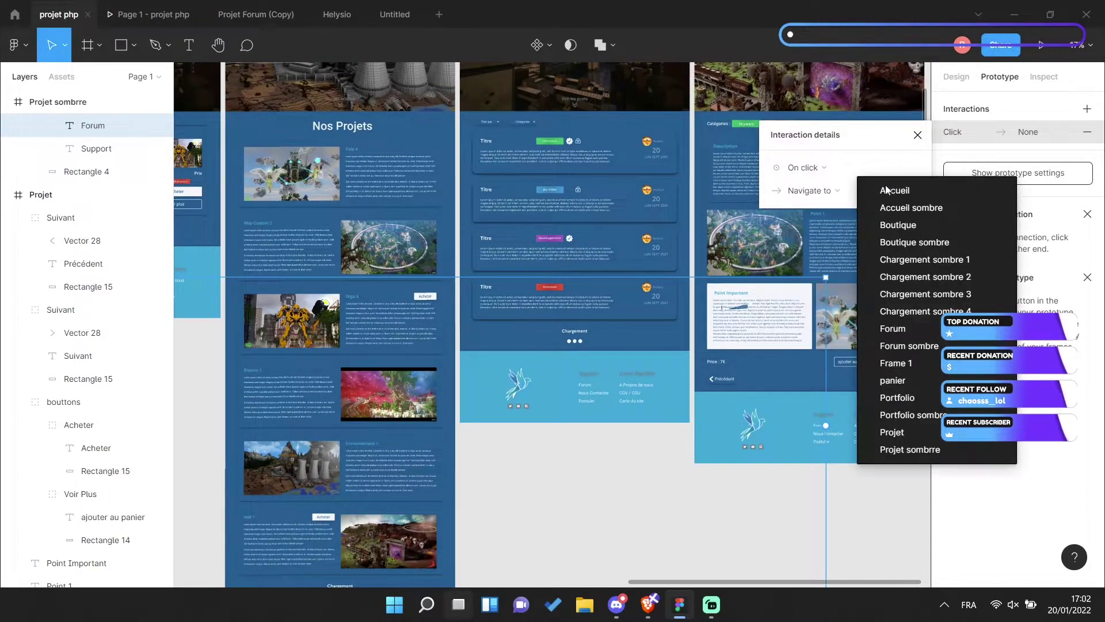
pyautogui.click(915, 347)
pyautogui.hscroll(-2, 762, 468)
pyautogui.click(762, 467)
# Select Portfolio sombre's Hell 1 article card and draw a prototype connection from it
pyautogui.scroll(-2, 751, 469)
pyautogui.scroll(-2, 703, 449)
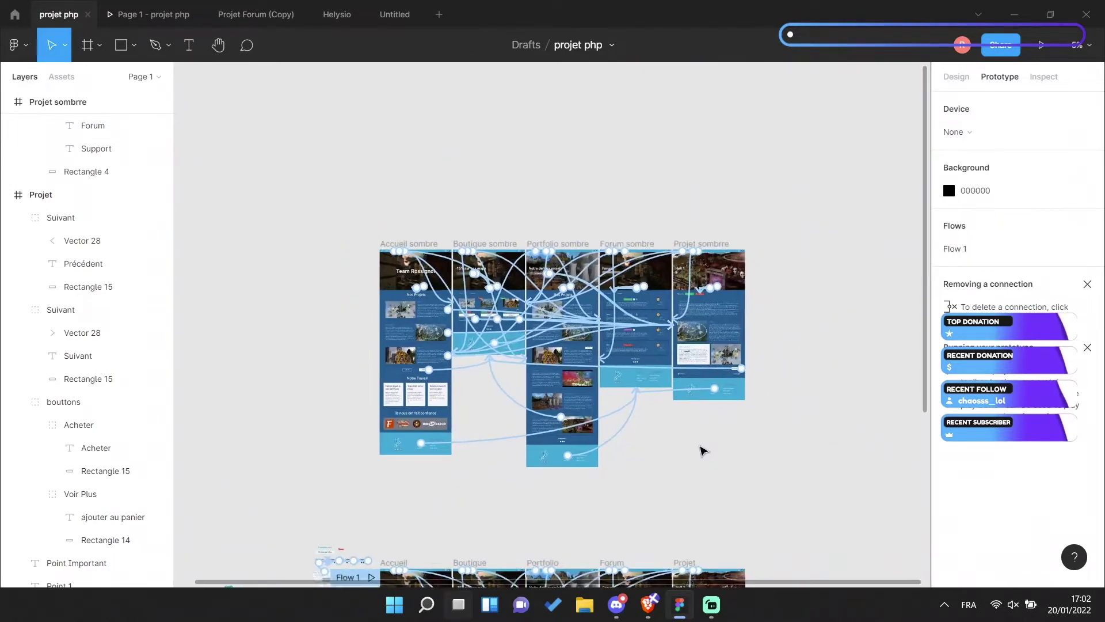
pyautogui.scroll(2, 645, 415)
pyautogui.scroll(3, 629, 391)
pyautogui.scroll(2, 802, 412)
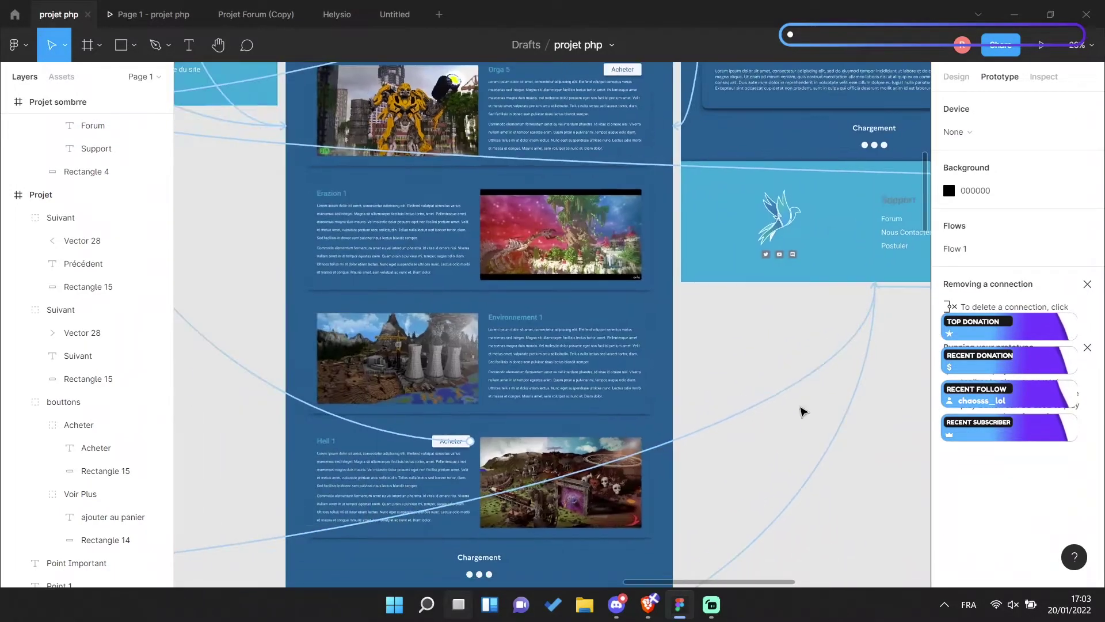
pyautogui.click(534, 434)
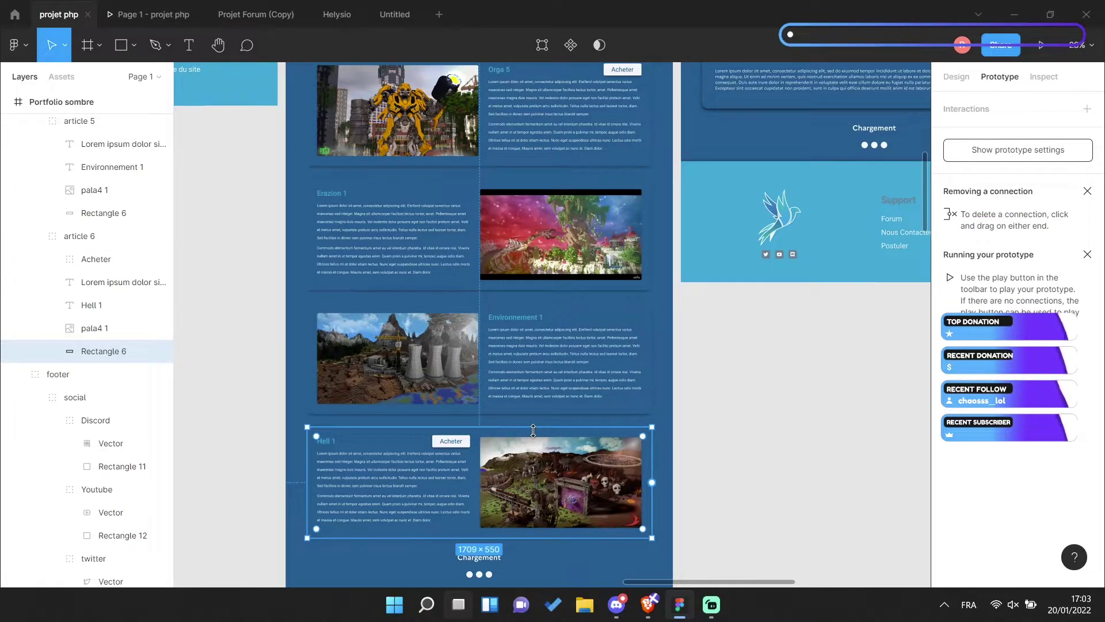
pyautogui.moveTo(471, 441)
pyautogui.mouseDown()
pyautogui.moveTo(114, 318)
pyautogui.moveTo(109, 366)
pyautogui.mouseUp()
pyautogui.scroll(-1, 113, 317)
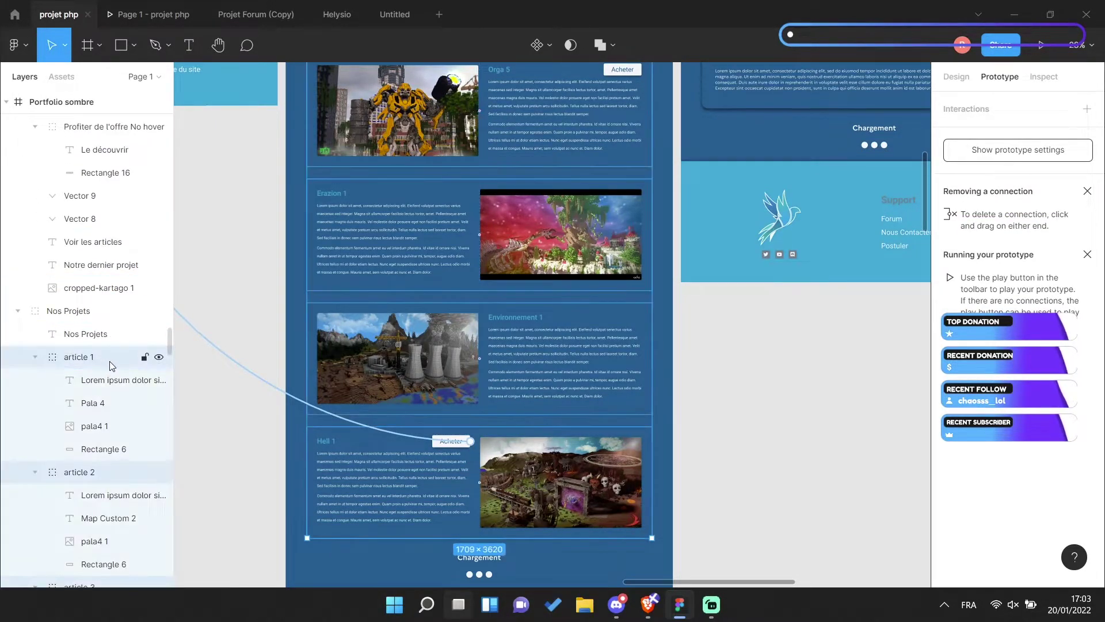
pyautogui.scroll(-3, 687, 374)
pyautogui.scroll(2, 708, 403)
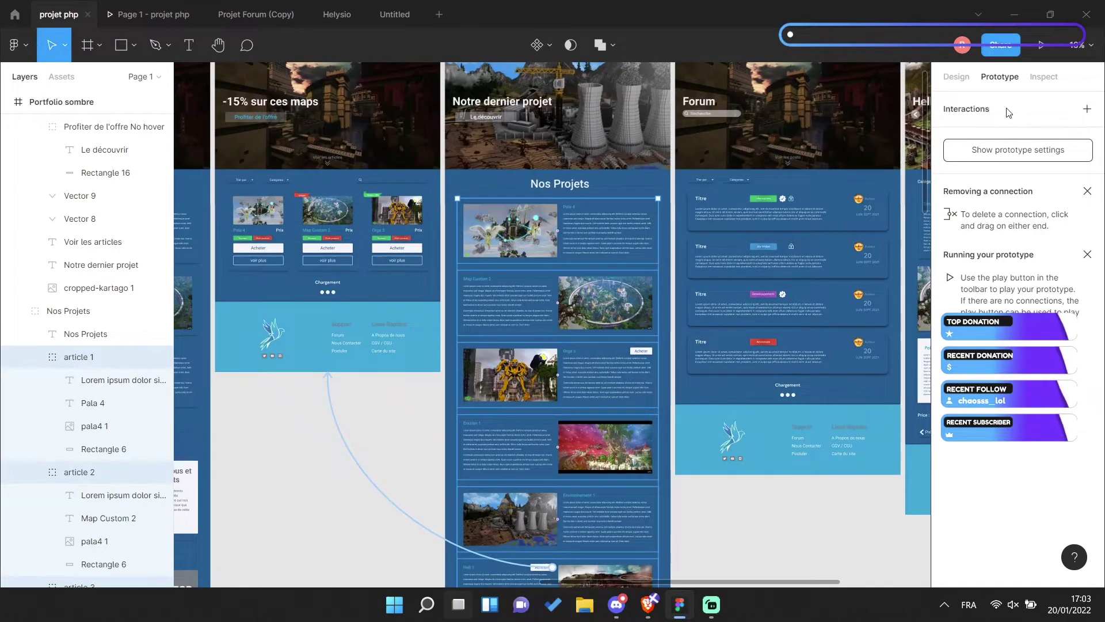
# Set the project articles' click interaction to navigate to Projet sombre
pyautogui.click(1088, 108)
pyautogui.click(1052, 142)
pyautogui.click(795, 190)
pyautogui.click(820, 221)
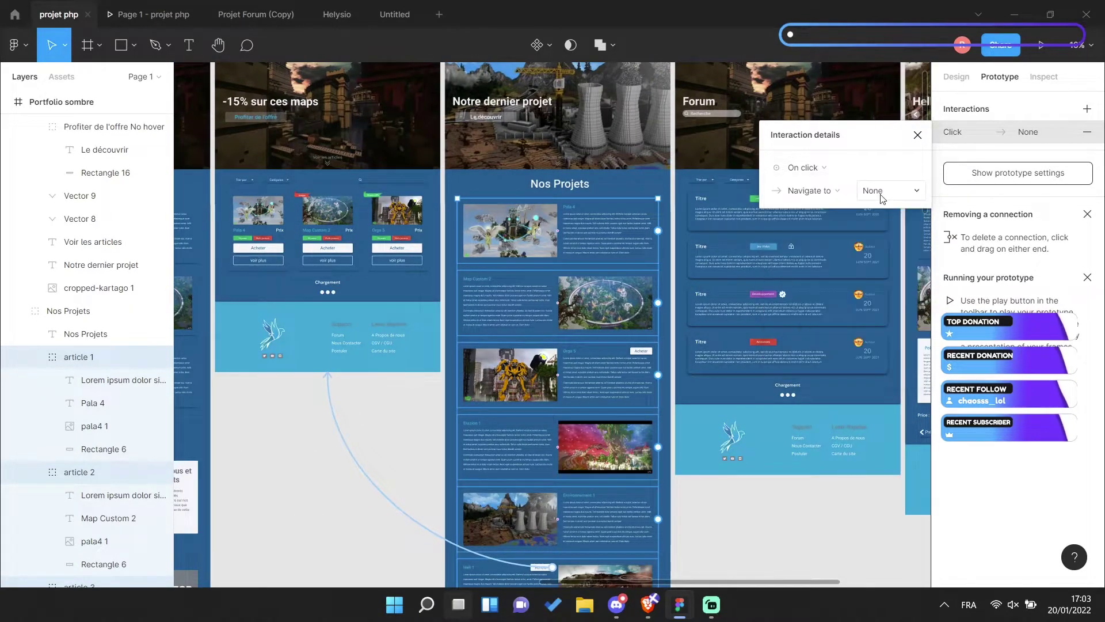
pyautogui.click(869, 190)
pyautogui.click(892, 414)
pyautogui.hscroll(5, 538, 493)
pyautogui.hscroll(3, 775, 399)
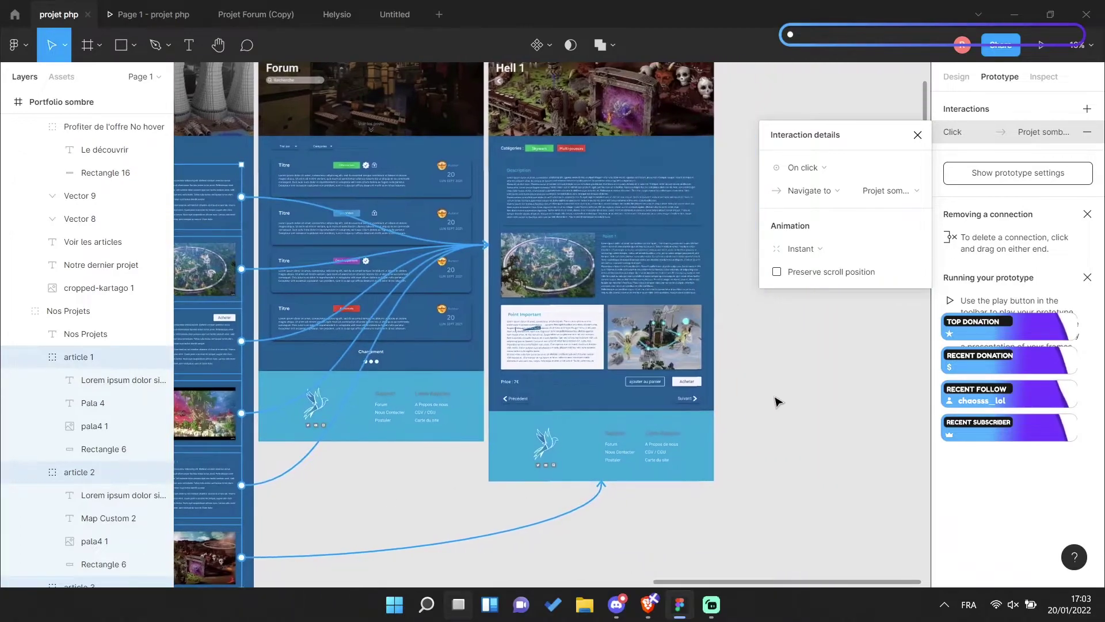
pyautogui.scroll(2, 756, 411)
pyautogui.scroll(3, 543, 377)
pyautogui.scroll(2, 544, 377)
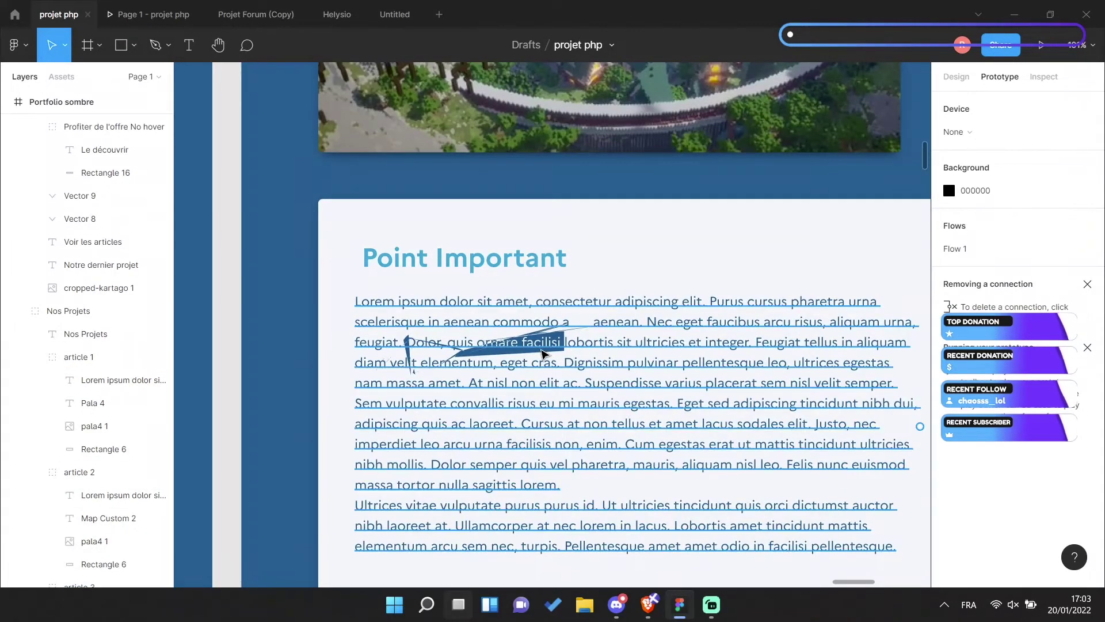
pyautogui.scroll(-4, 565, 361)
pyautogui.scroll(-5, 565, 360)
pyautogui.scroll(8, 698, 254)
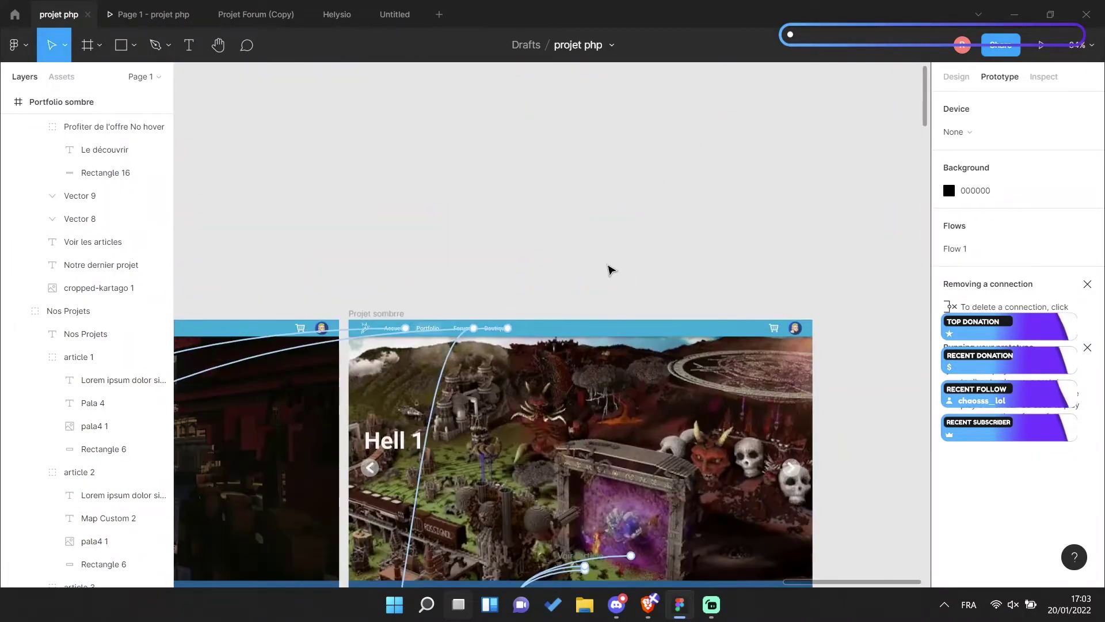
pyautogui.moveTo(609, 269)
pyautogui.mouseDown()
pyautogui.moveTo(649, 263)
pyautogui.moveTo(543, 271)
pyautogui.mouseUp()
pyautogui.scroll(-2, 506, 271)
pyautogui.scroll(-5, 666, 247)
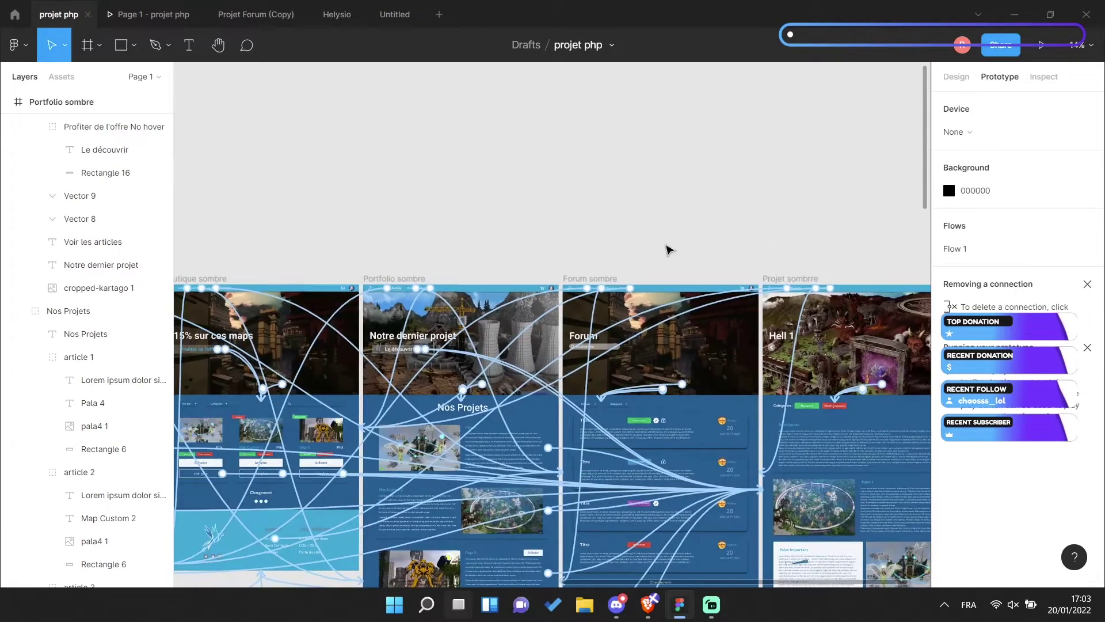
pyautogui.scroll(-3, 645, 230)
pyautogui.scroll(3, 582, 373)
pyautogui.scroll(3, 593, 375)
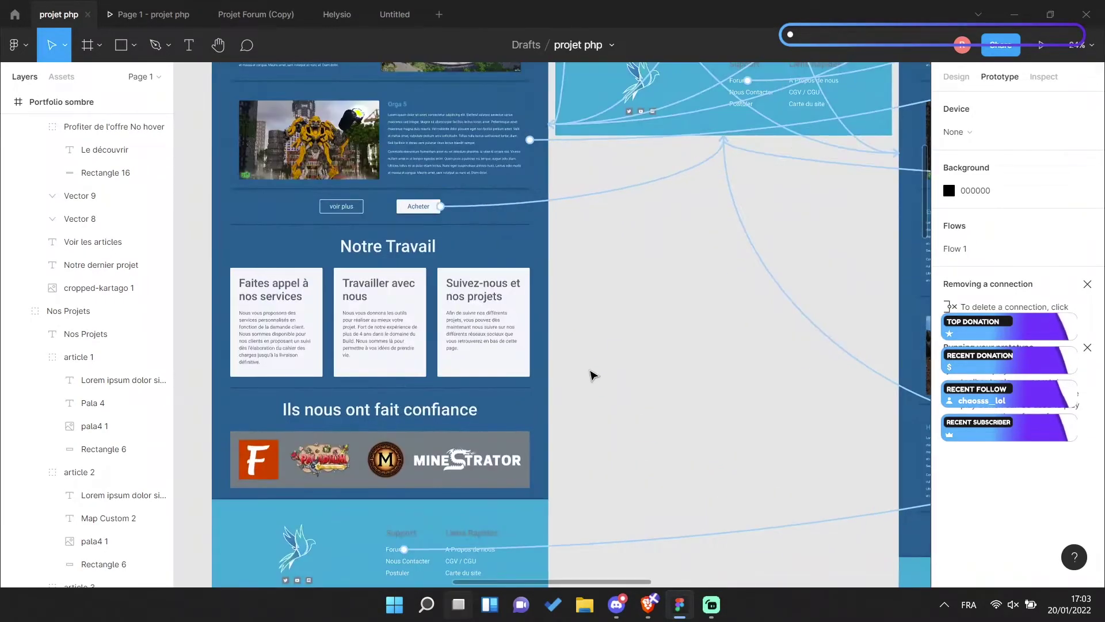
pyautogui.scroll(-2, 599, 306)
pyautogui.scroll(4, 599, 306)
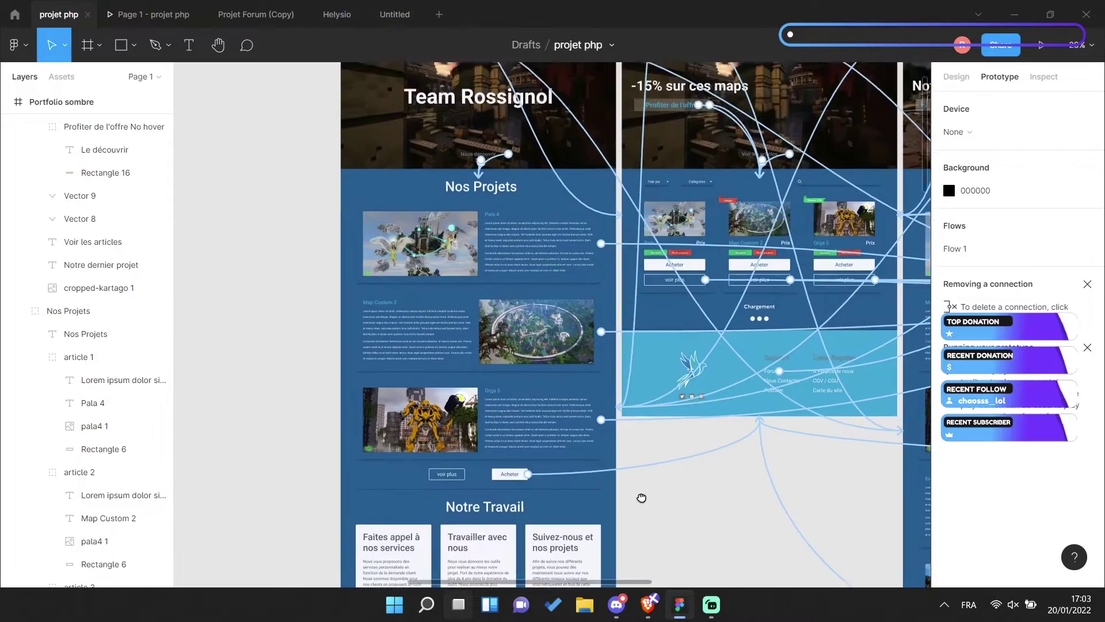
pyautogui.scroll(5, 642, 494)
pyautogui.scroll(-5, 599, 351)
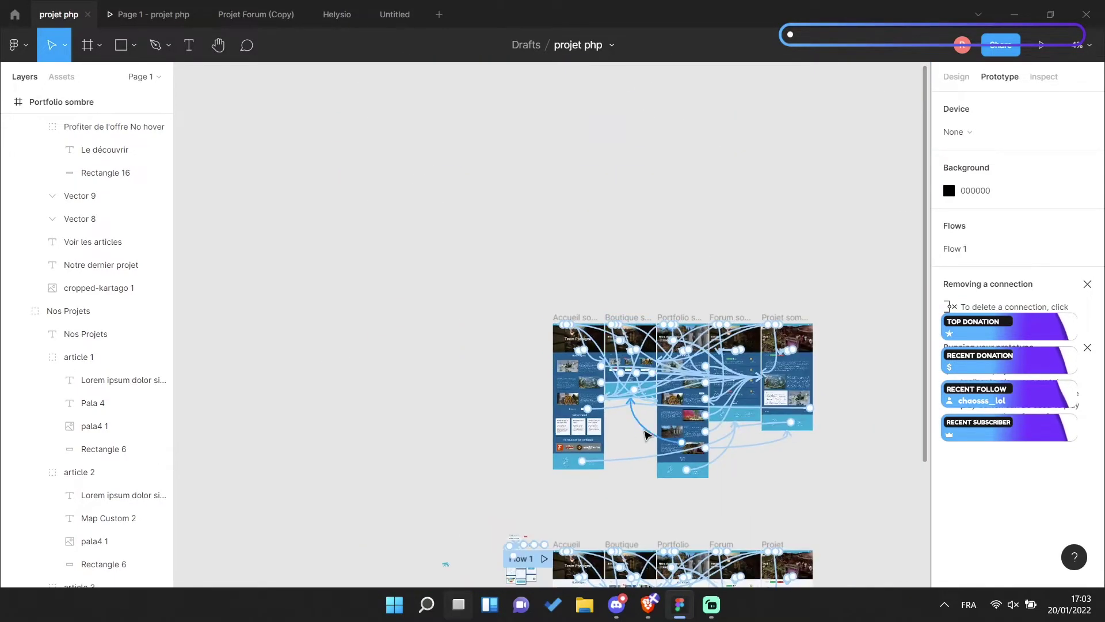
pyautogui.scroll(-3, 501, 280)
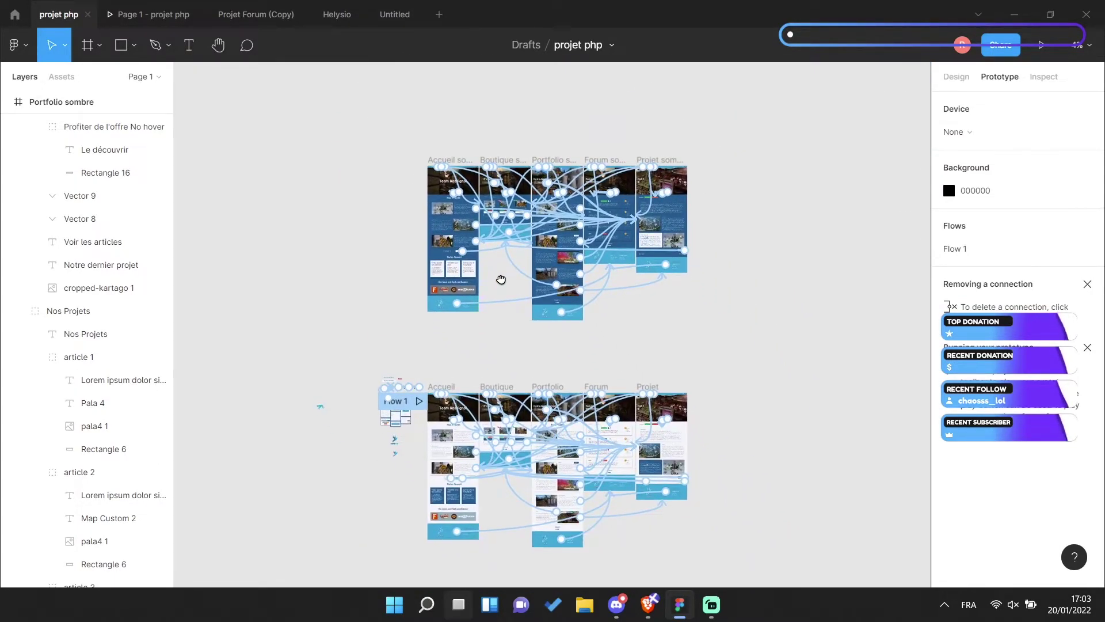
pyautogui.scroll(3, 492, 270)
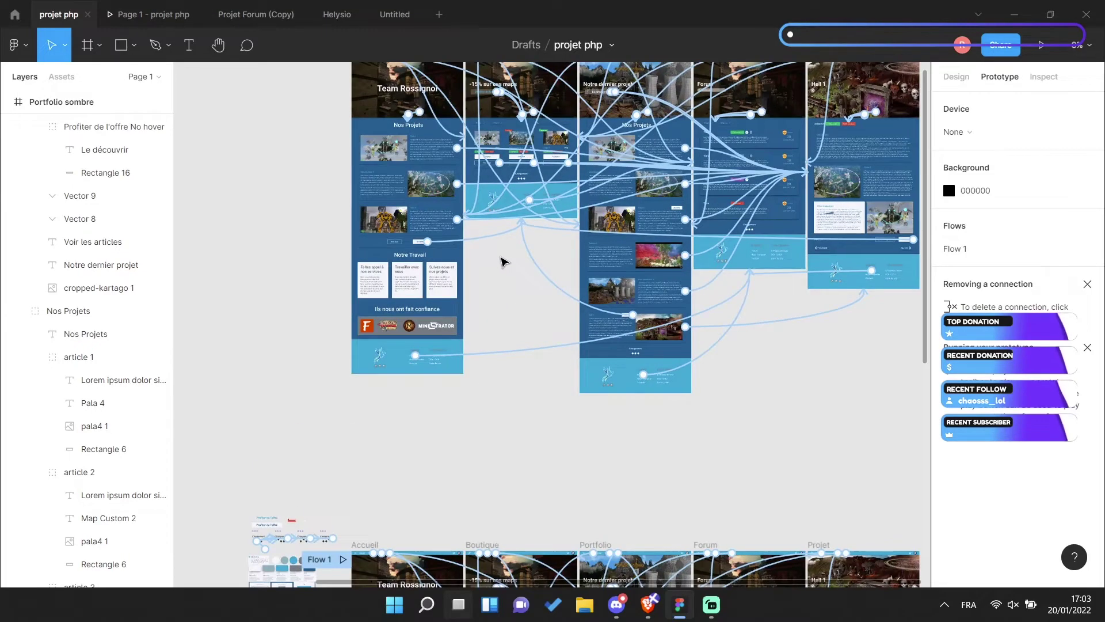
pyautogui.scroll(1, 501, 261)
pyautogui.scroll(4, 500, 262)
pyautogui.scroll(-2, 690, 221)
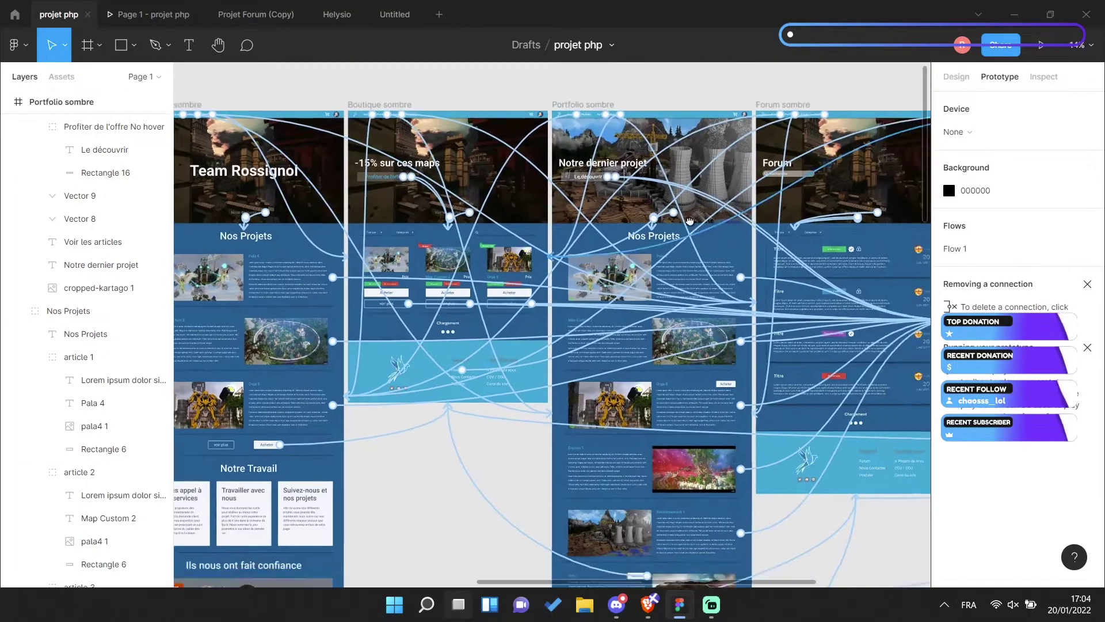
pyautogui.hscroll(2, 750, 424)
pyautogui.hscroll(4, 506, 407)
pyautogui.scroll(2, 792, 454)
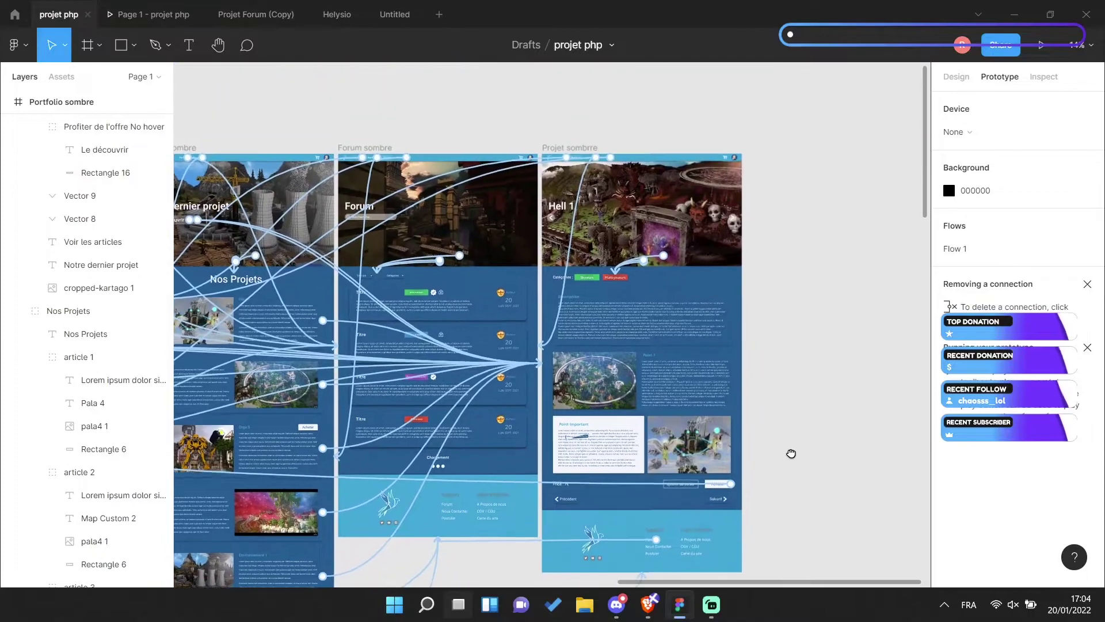
pyautogui.scroll(1, 783, 392)
pyautogui.scroll(2, 768, 328)
pyautogui.scroll(1, 760, 325)
pyautogui.scroll(1, 772, 334)
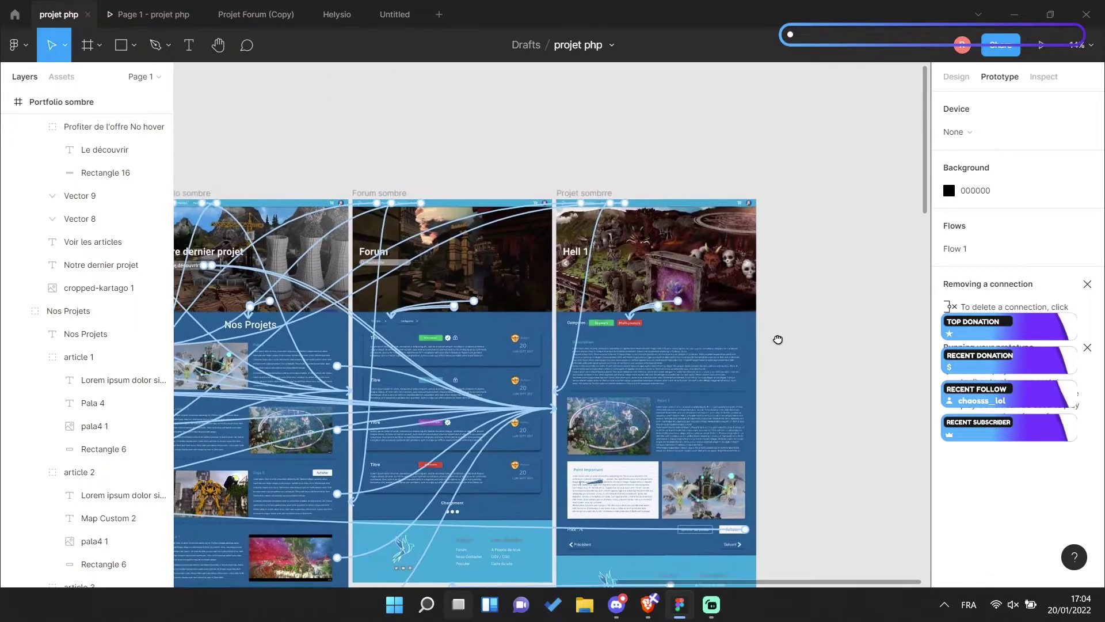
pyautogui.hscroll(-5, 624, 182)
pyautogui.hscroll(-5, 503, 182)
pyautogui.scroll(-2, 666, 491)
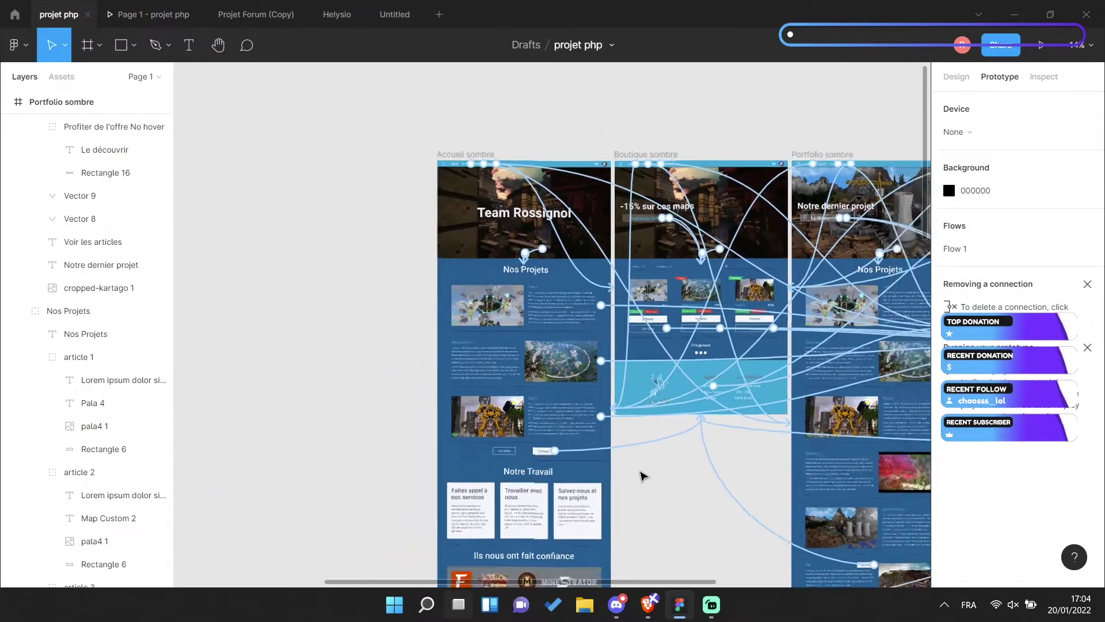